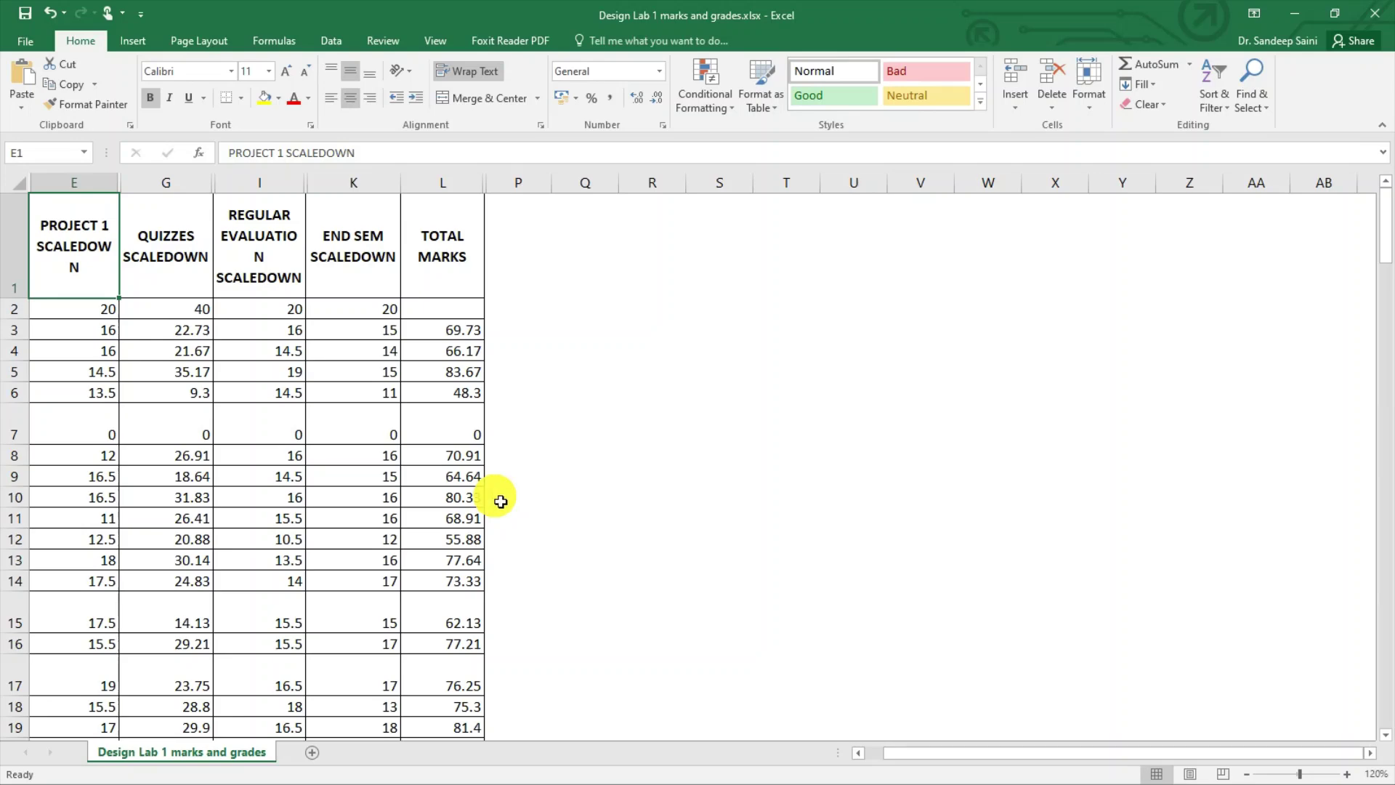
- Check the quizzes, regular evaluation and end sem scaledown headings and their row 2 maximums
{"action": "key", "text": "Right"}
{"action": "key", "text": "Right"}
{"action": "key", "text": "Right"}
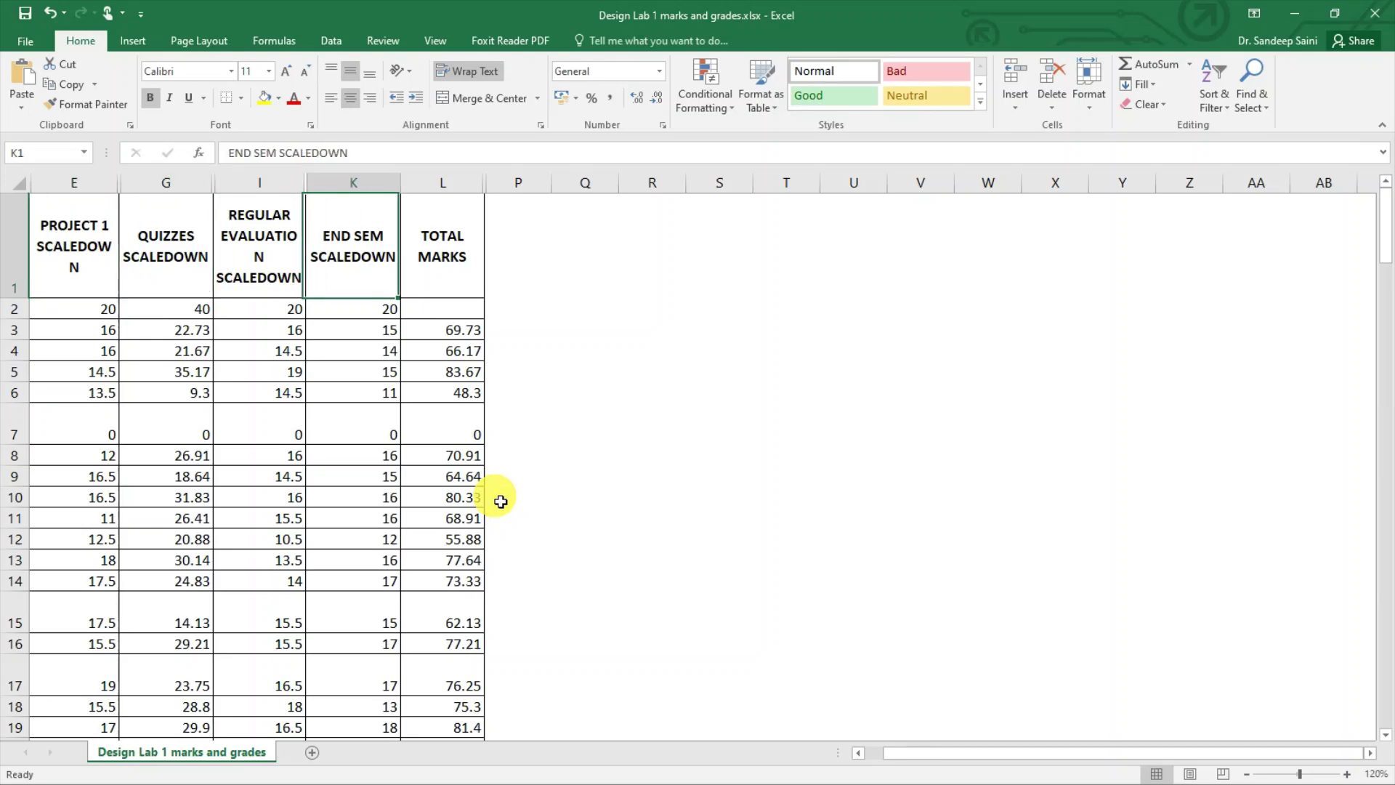
{"action": "key", "text": "Left"}
{"action": "key", "text": "Left"}
{"action": "key", "text": "Left"}
{"action": "key", "text": "Down"}
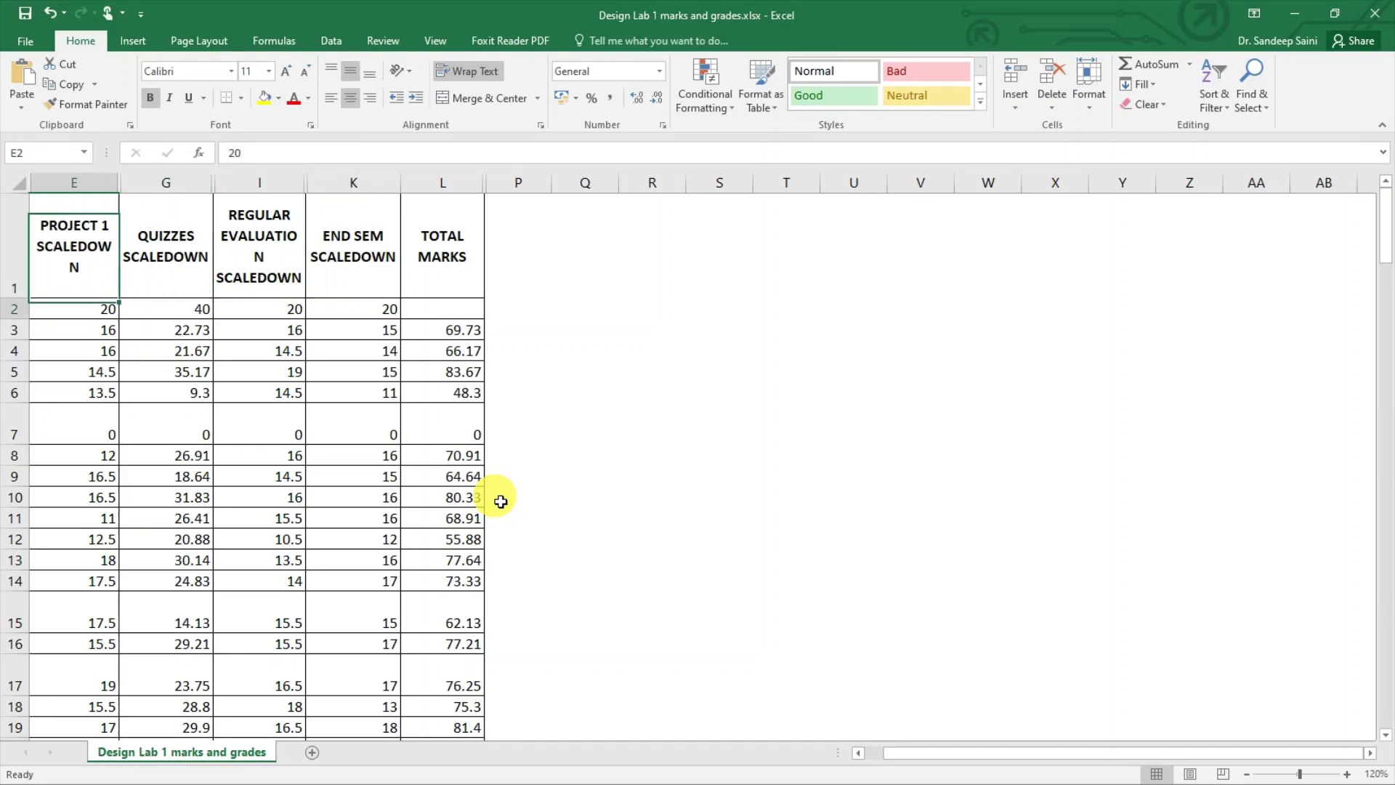
{"action": "key", "text": "Right"}
{"action": "key", "text": "Up"}
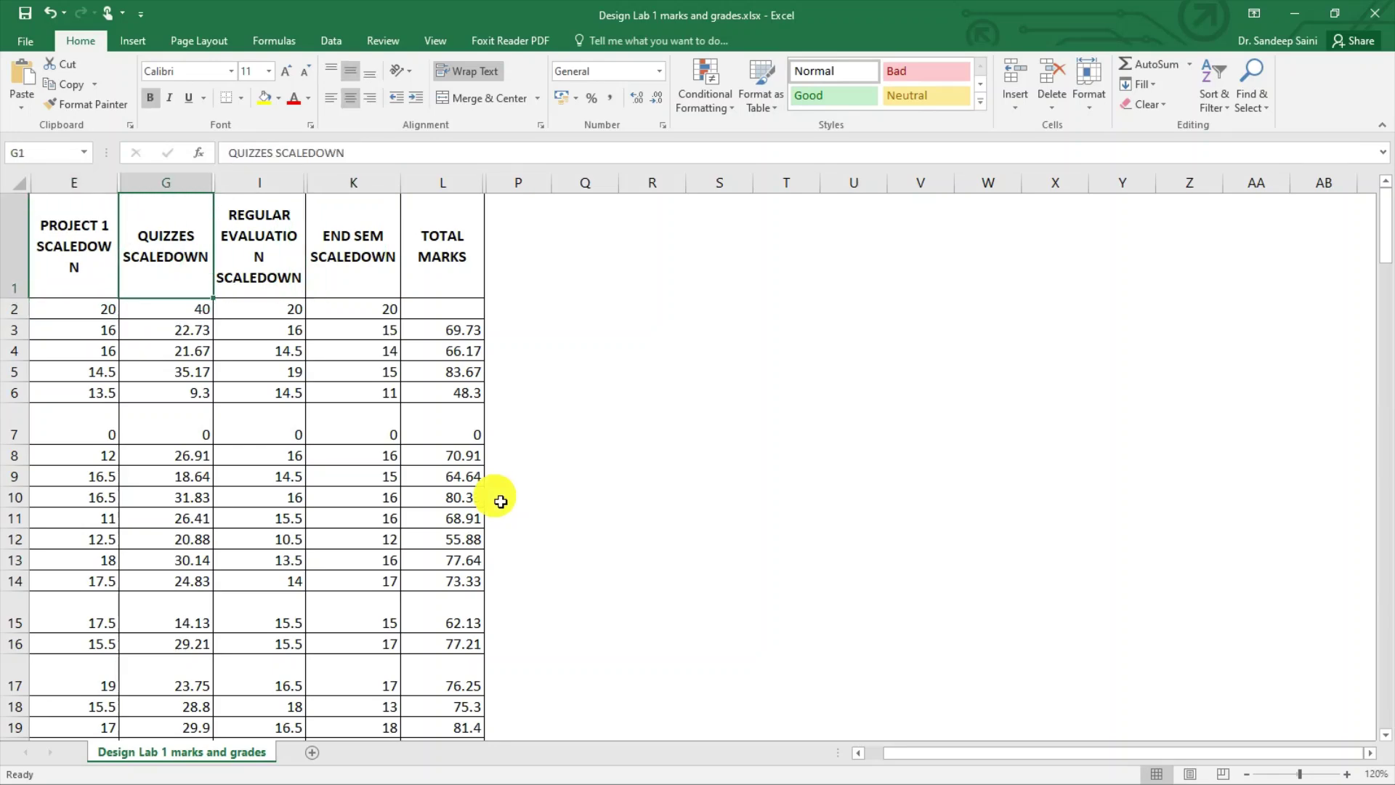
{"action": "key", "text": "Down"}
{"action": "key", "text": "Right"}
{"action": "key", "text": "Up"}
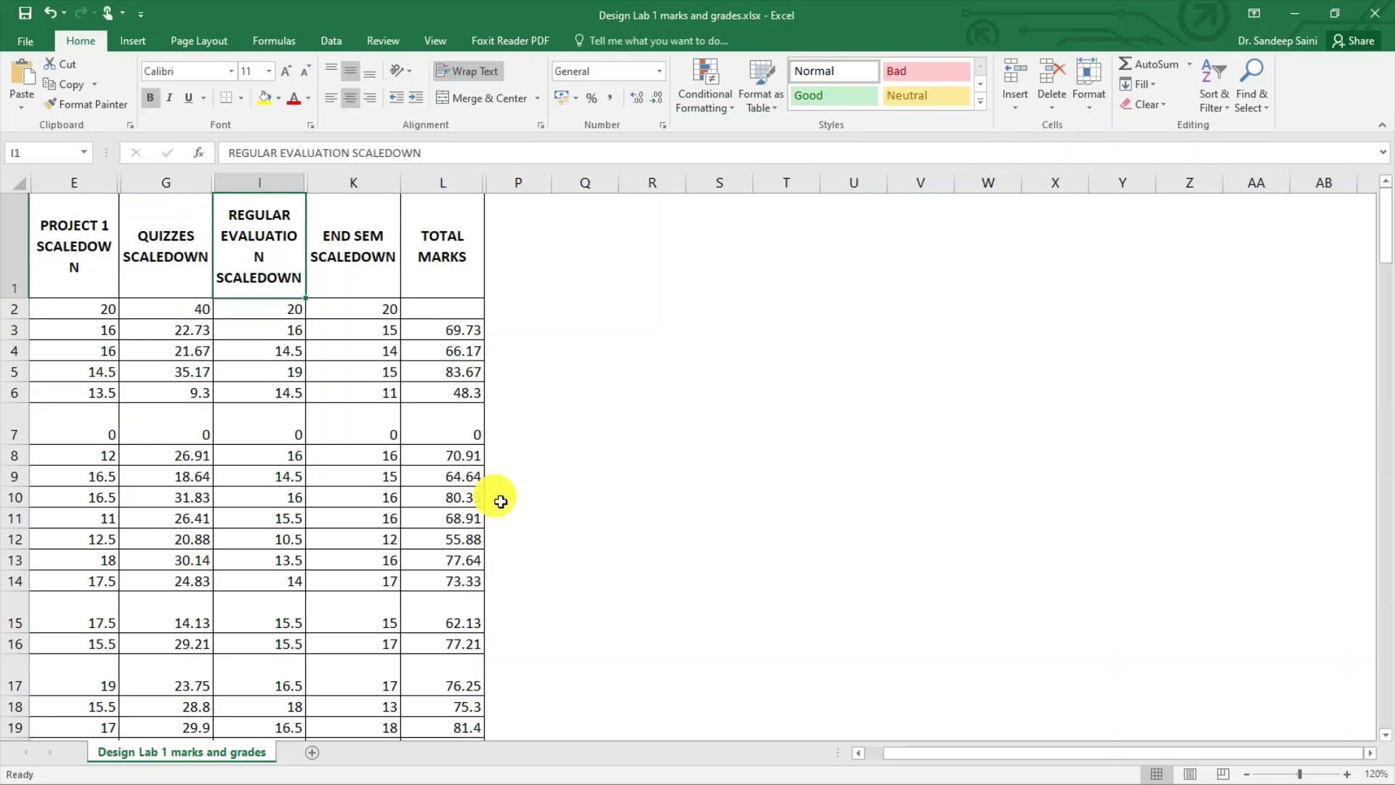
{"action": "key", "text": "Down"}
{"action": "key", "text": "Right"}
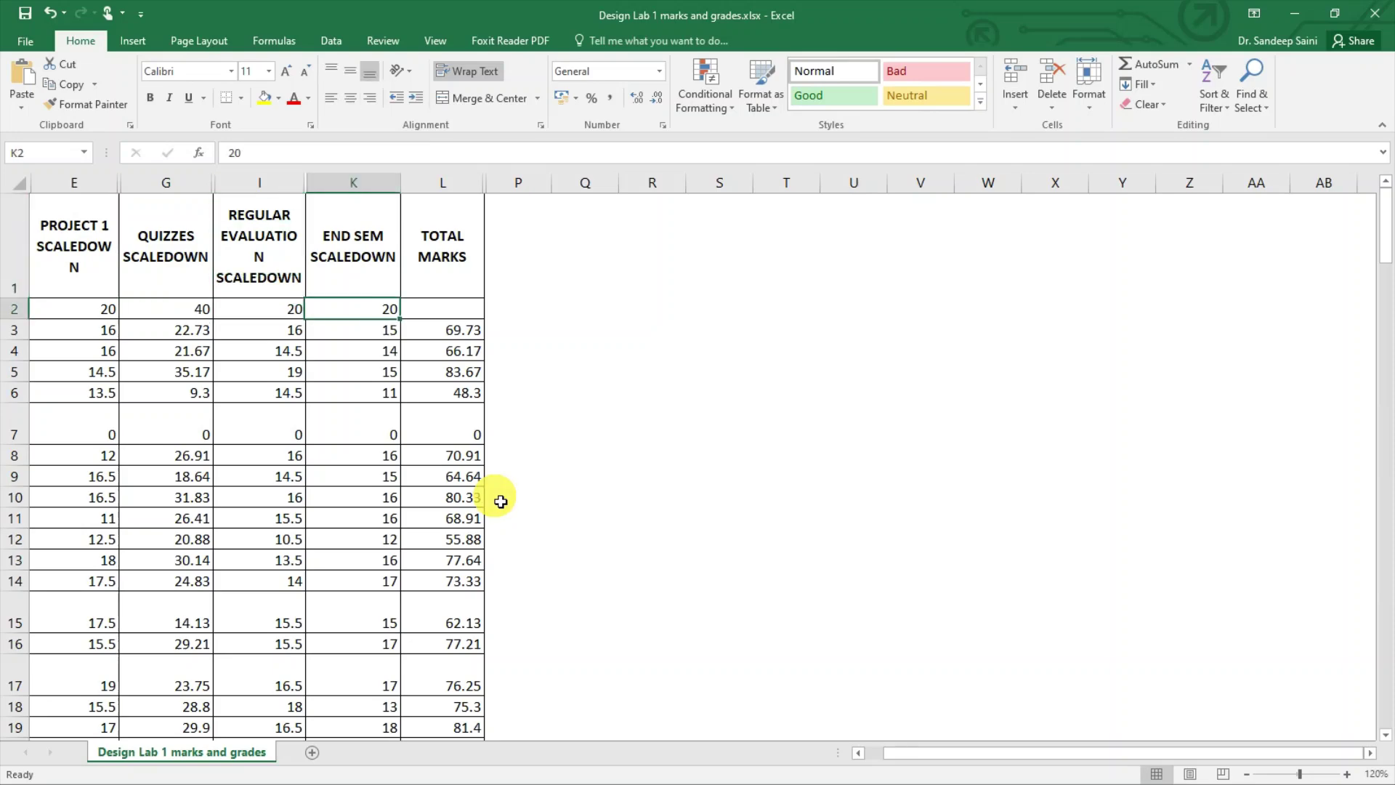
{"action": "key", "text": "Up"}
{"action": "key", "text": "Down"}
{"action": "key", "text": "Left"}
{"action": "key", "text": "Left"}
{"action": "key", "text": "Left"}
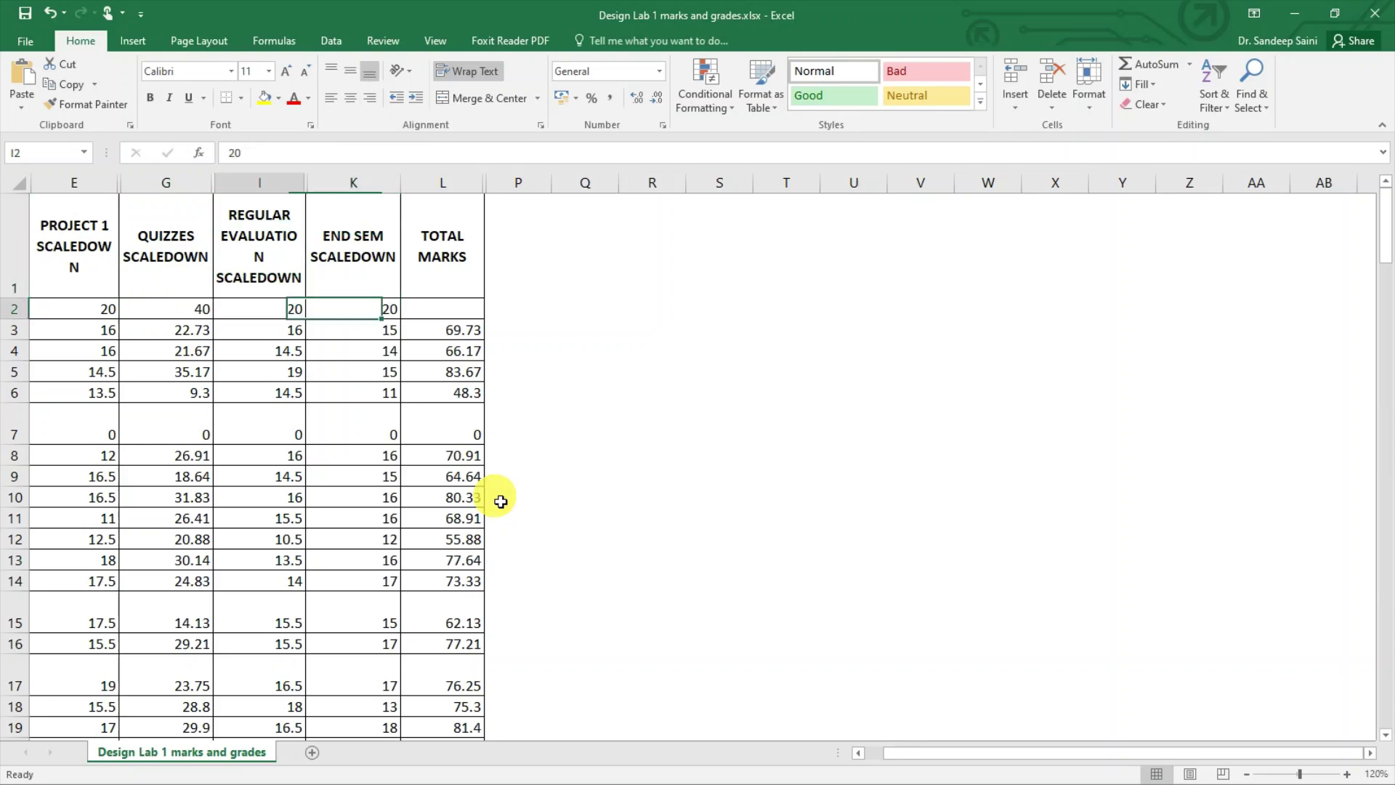
- Enter 100 as the total marks maximum in L2
{"action": "key", "text": "Right"}
{"action": "key", "text": "Right"}
{"action": "key", "text": "Right"}
{"action": "key", "text": "Right"}
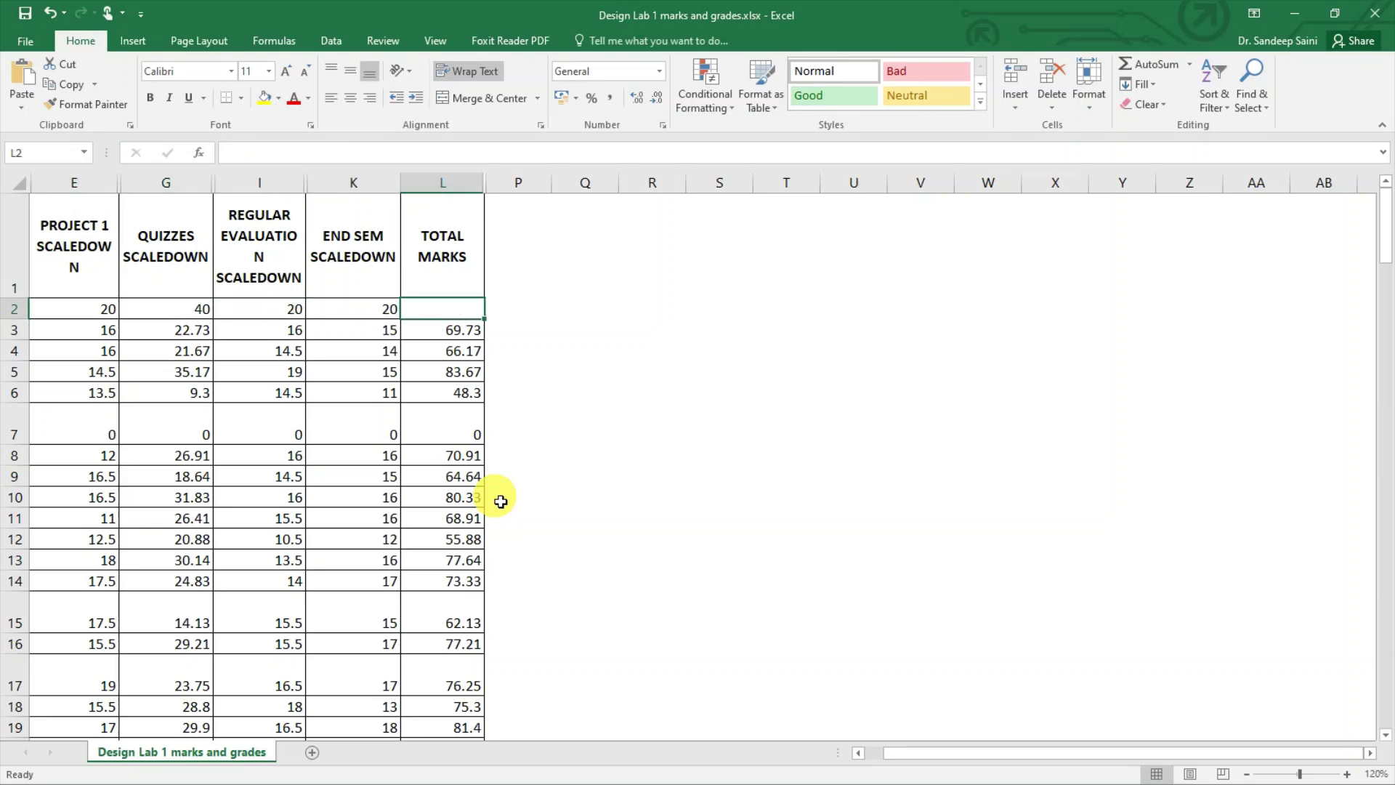
{"action": "type", "text": "100"}
{"action": "key", "text": "Return"}
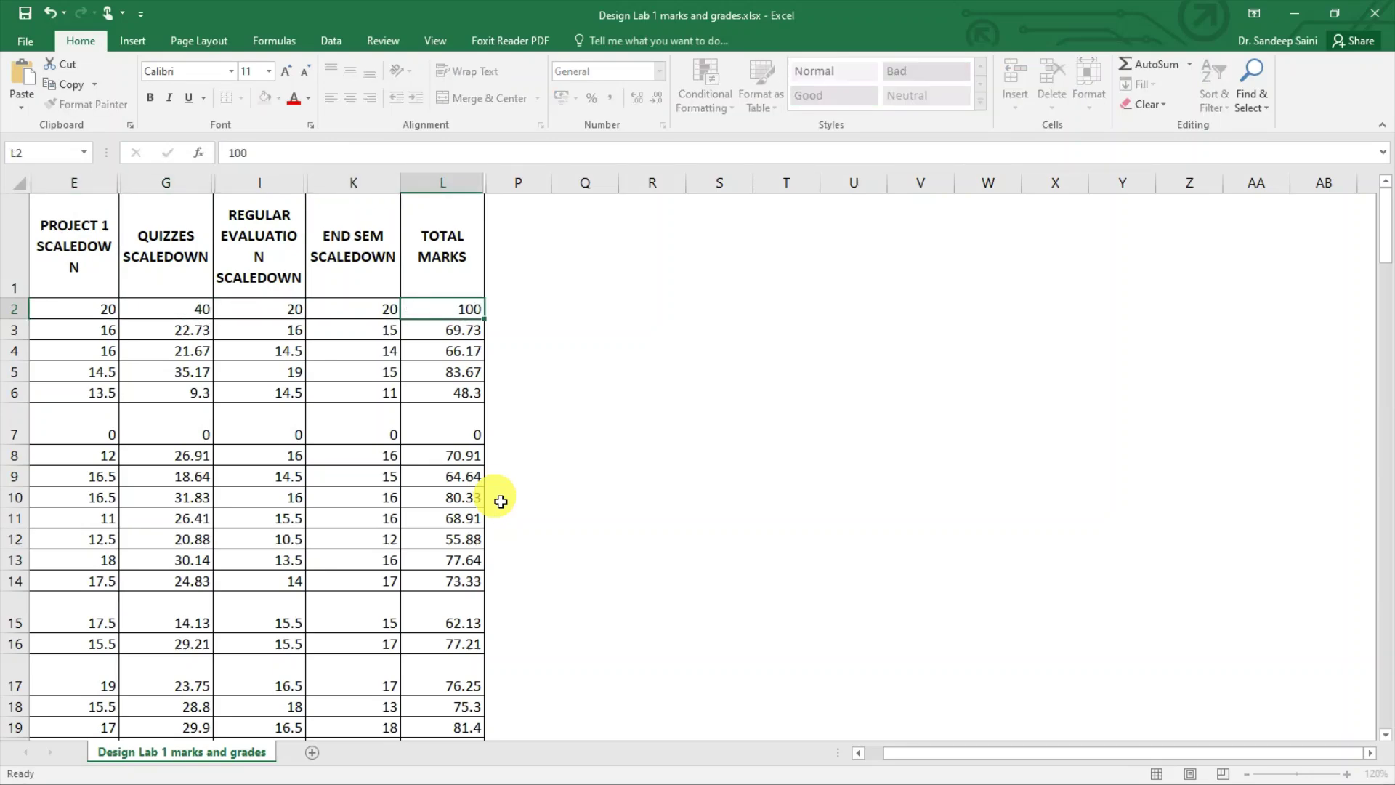
- Move down the TOTAL MARKS column to the last totals at rows 131–132
{"action": "key", "text": "Down"}
{"action": "key", "text": "Left"}
{"action": "key", "text": "Left"}
{"action": "key", "text": "Left"}
{"action": "key", "text": "Left"}
{"action": "key", "text": "Up"}
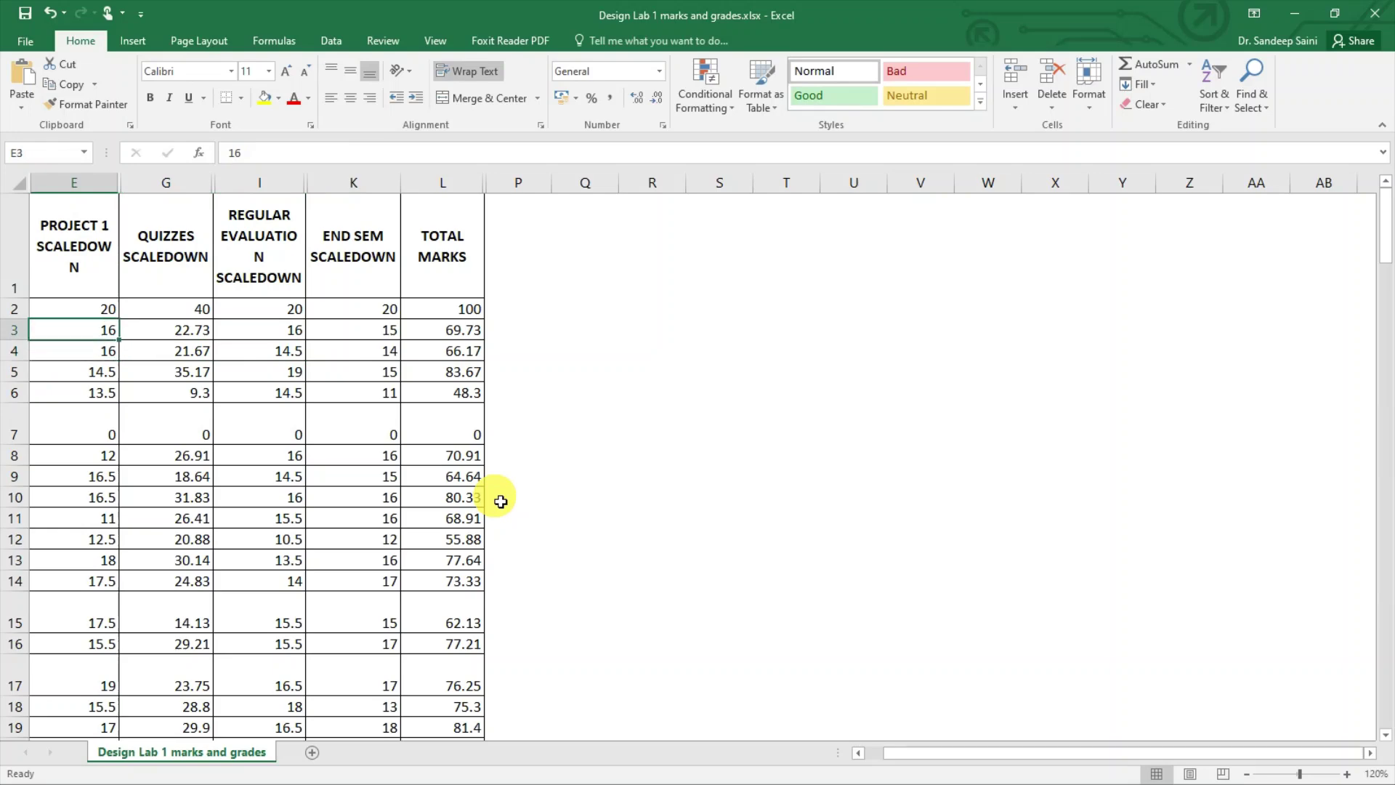
{"action": "key", "text": "Down"}
{"action": "key", "text": "Down"}
{"action": "key", "text": "Down"}
{"action": "key", "text": "Down"}
{"action": "key", "text": "Down"}
{"action": "key", "text": "Down"}
{"action": "key", "text": "Down"}
{"action": "key", "text": "Down"}
{"action": "key", "text": "Down"}
{"action": "key", "text": "Down"}
{"action": "key", "text": "Down"}
{"action": "key", "text": "Down"}
{"action": "key", "text": "Down"}
{"action": "key", "text": "Down"}
{"action": "key", "text": "Down"}
{"action": "key", "text": "Down"}
{"action": "key", "text": "Down"}
{"action": "key", "text": "Down"}
{"action": "key", "text": "Down"}
{"action": "key", "text": "Down"}
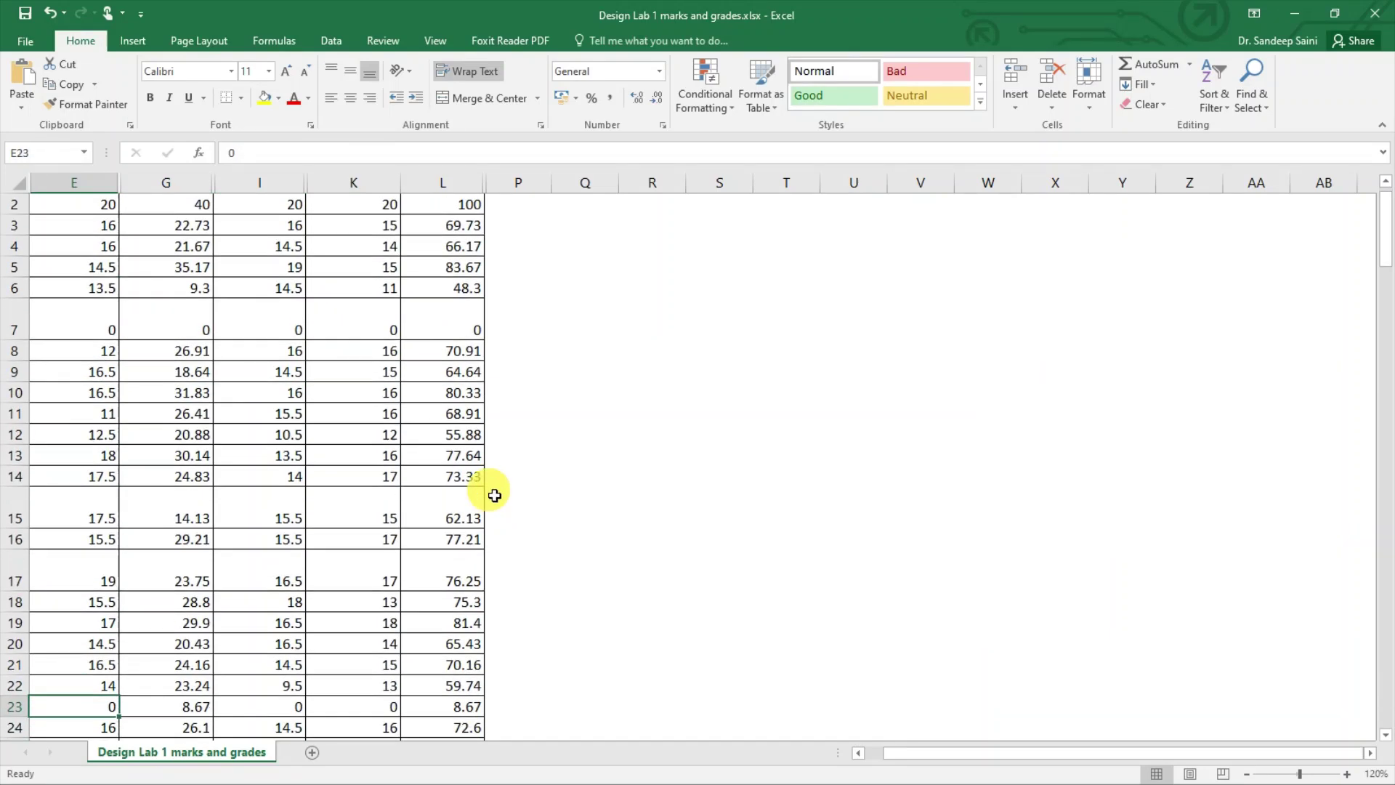
{"action": "left_click", "coordinate": [450, 357]}
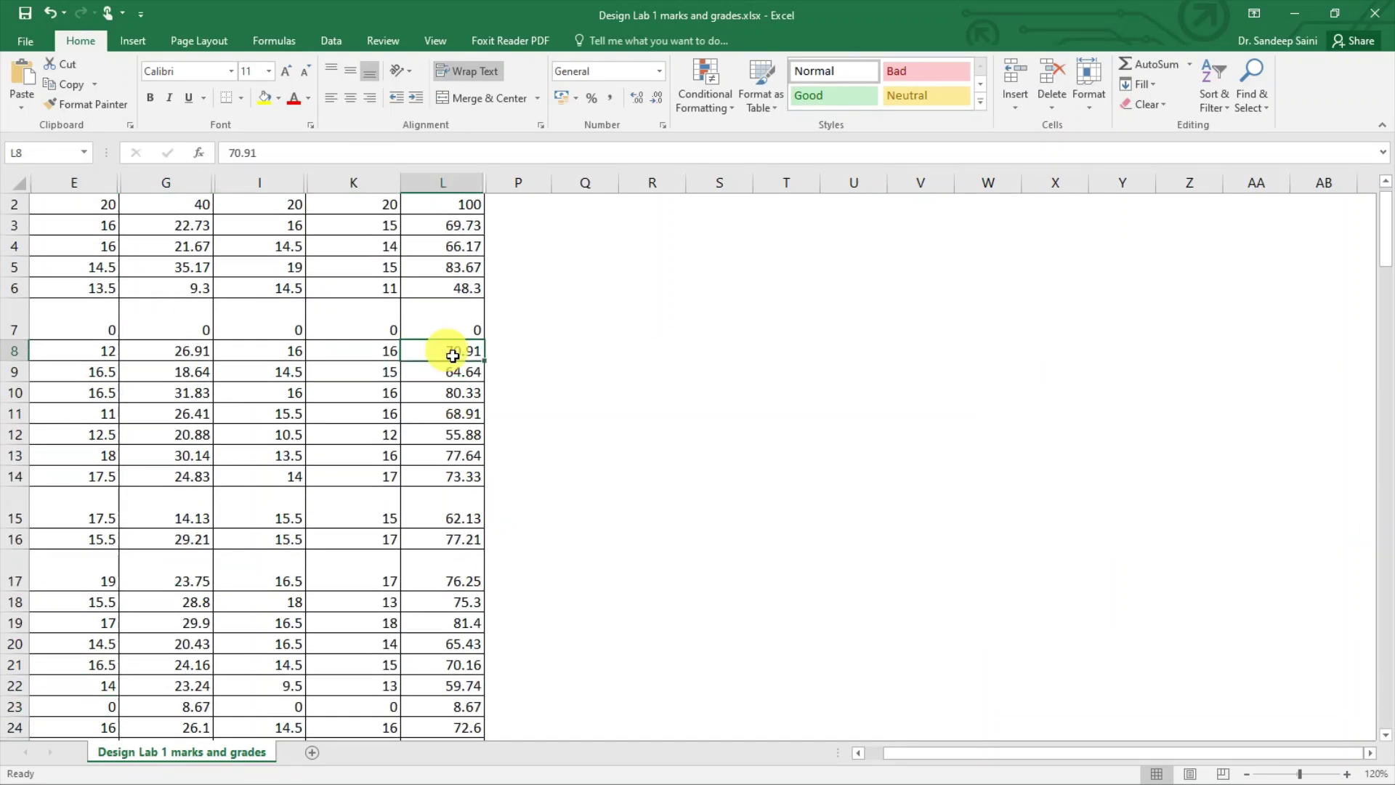
{"action": "key", "text": "Down"}
{"action": "key", "text": "Down"}
{"action": "key", "text": "Down"}
{"action": "key", "text": "Down"}
{"action": "key", "text": "Down"}
{"action": "key", "text": "Down"}
{"action": "key", "text": "Down"}
{"action": "key", "text": "Down"}
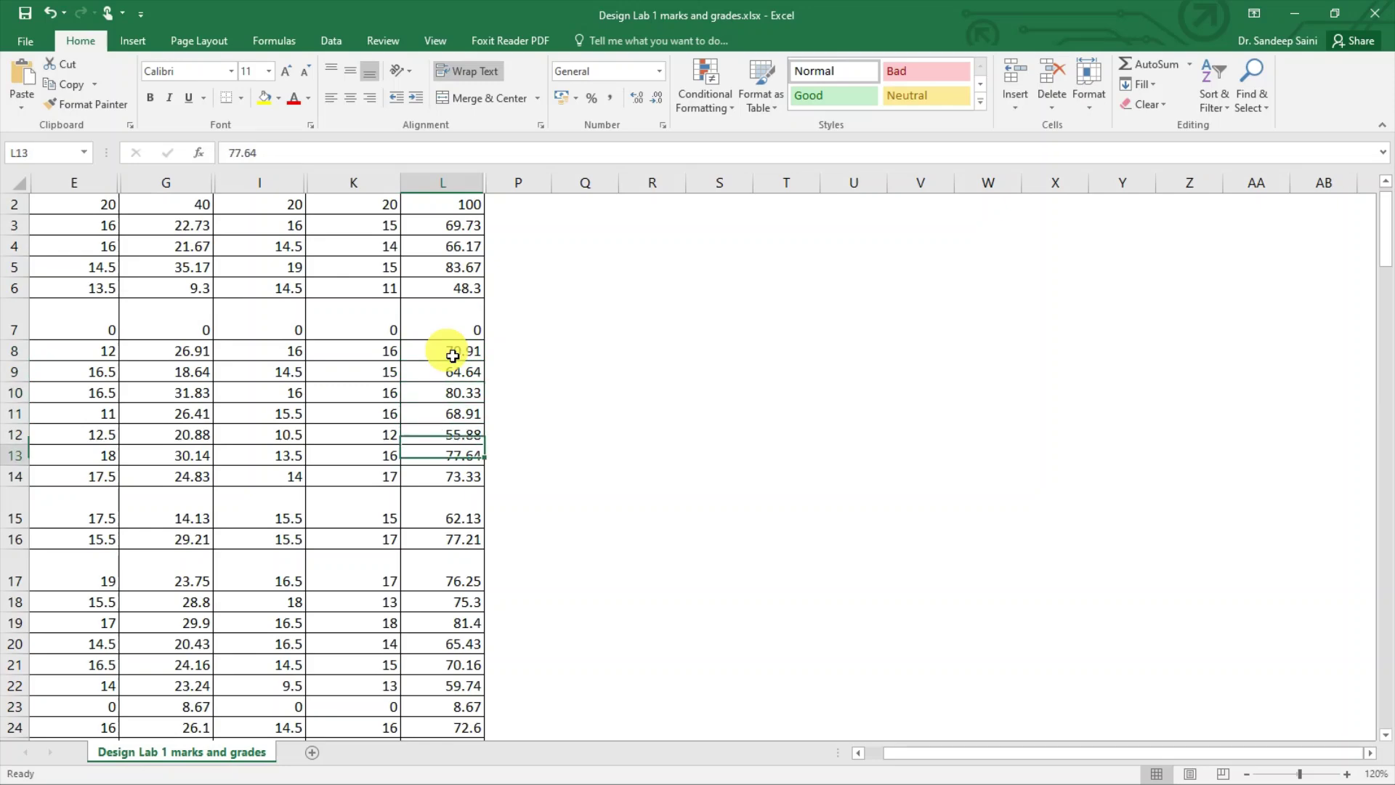
{"action": "key", "text": "Down"}
{"action": "key", "text": "Down"}
{"action": "key", "text": "Down"}
{"action": "key", "text": "Down"}
{"action": "key", "text": "Down"}
{"action": "key", "text": "Down"}
{"action": "key", "text": "Down"}
{"action": "key", "text": "Down"}
{"action": "key", "text": "Down"}
{"action": "key", "text": "Down"}
{"action": "key", "text": "Down"}
{"action": "key", "text": "Down"}
{"action": "key", "text": "Down"}
{"action": "key", "text": "Down"}
{"action": "key", "text": "Down"}
{"action": "key", "text": "Down"}
{"action": "key", "text": "Down"}
{"action": "key", "text": "Down"}
{"action": "key", "text": "Down"}
{"action": "key", "text": "Down"}
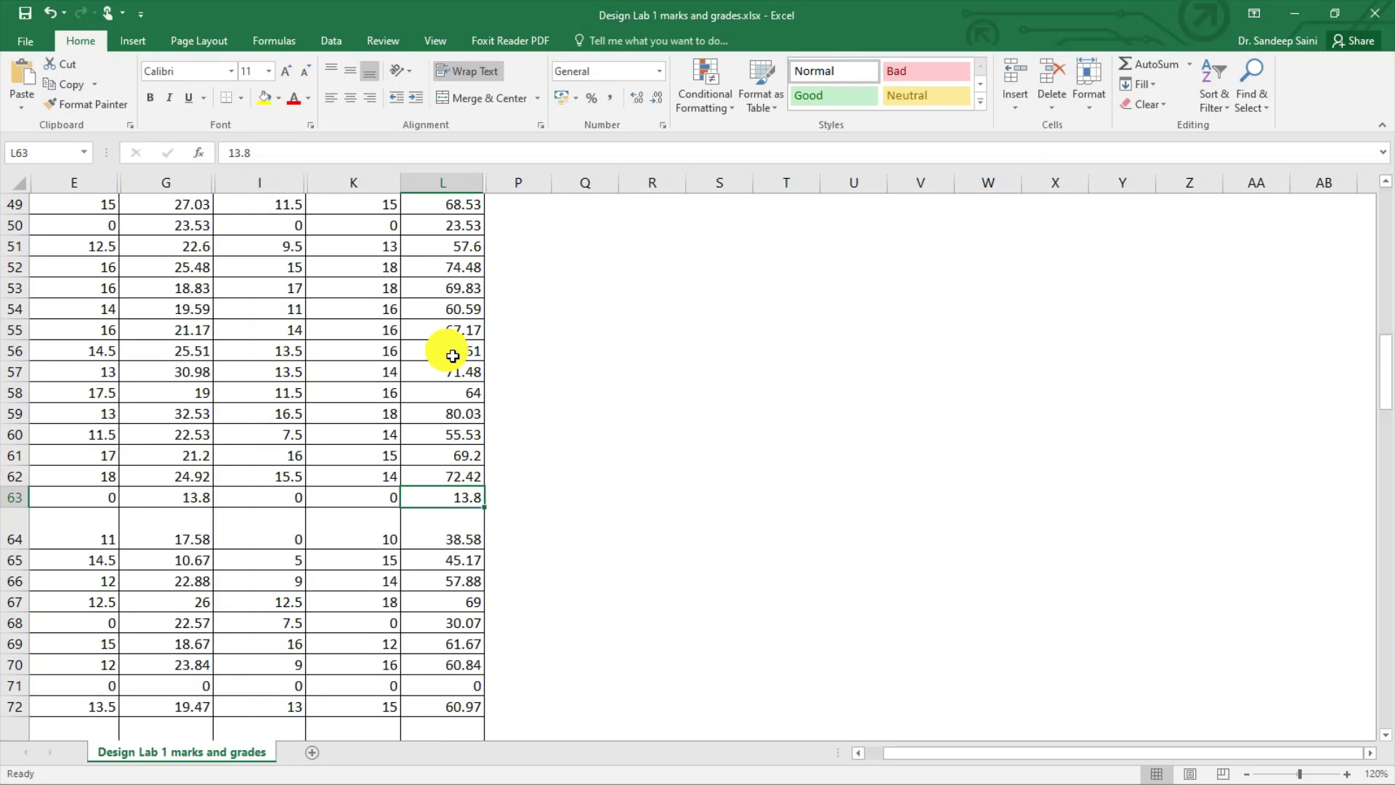
{"action": "key", "text": "Down"}
{"action": "key", "text": "Down"}
{"action": "key", "text": "Down"}
{"action": "key", "text": "Down"}
{"action": "key", "text": "Down"}
{"action": "key", "text": "Down"}
{"action": "key", "text": "Down"}
{"action": "key", "text": "Down"}
{"action": "key", "text": "Down"}
{"action": "key", "text": "Down"}
{"action": "key", "text": "Down"}
{"action": "key", "text": "Down"}
{"action": "key", "text": "Down"}
{"action": "key", "text": "Down"}
{"action": "key", "text": "Down"}
{"action": "key", "text": "Down"}
{"action": "key", "text": "Down"}
{"action": "key", "text": "Down"}
{"action": "key", "text": "Down"}
{"action": "key", "text": "Down"}
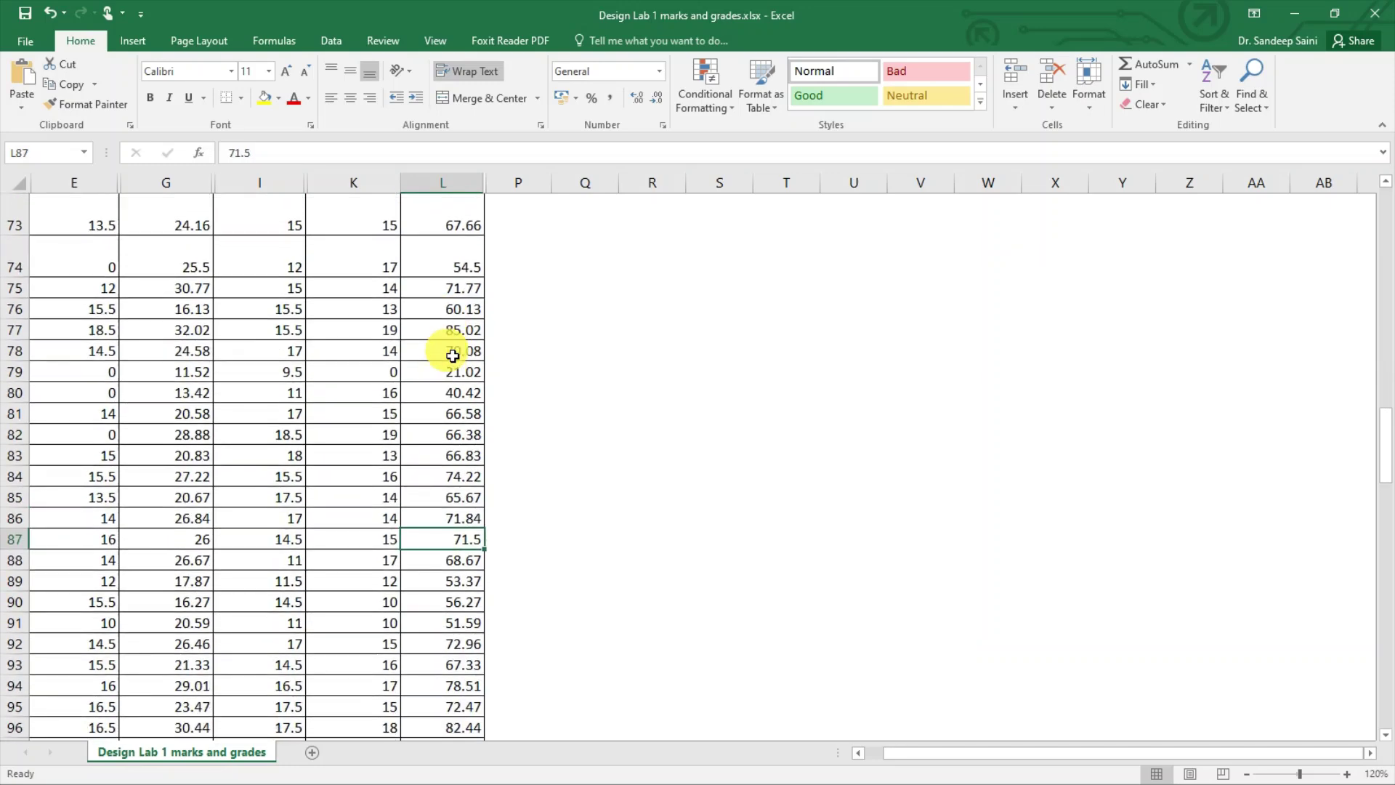
{"action": "key", "text": "Up"}
{"action": "key", "text": "Up"}
{"action": "key", "text": "Up"}
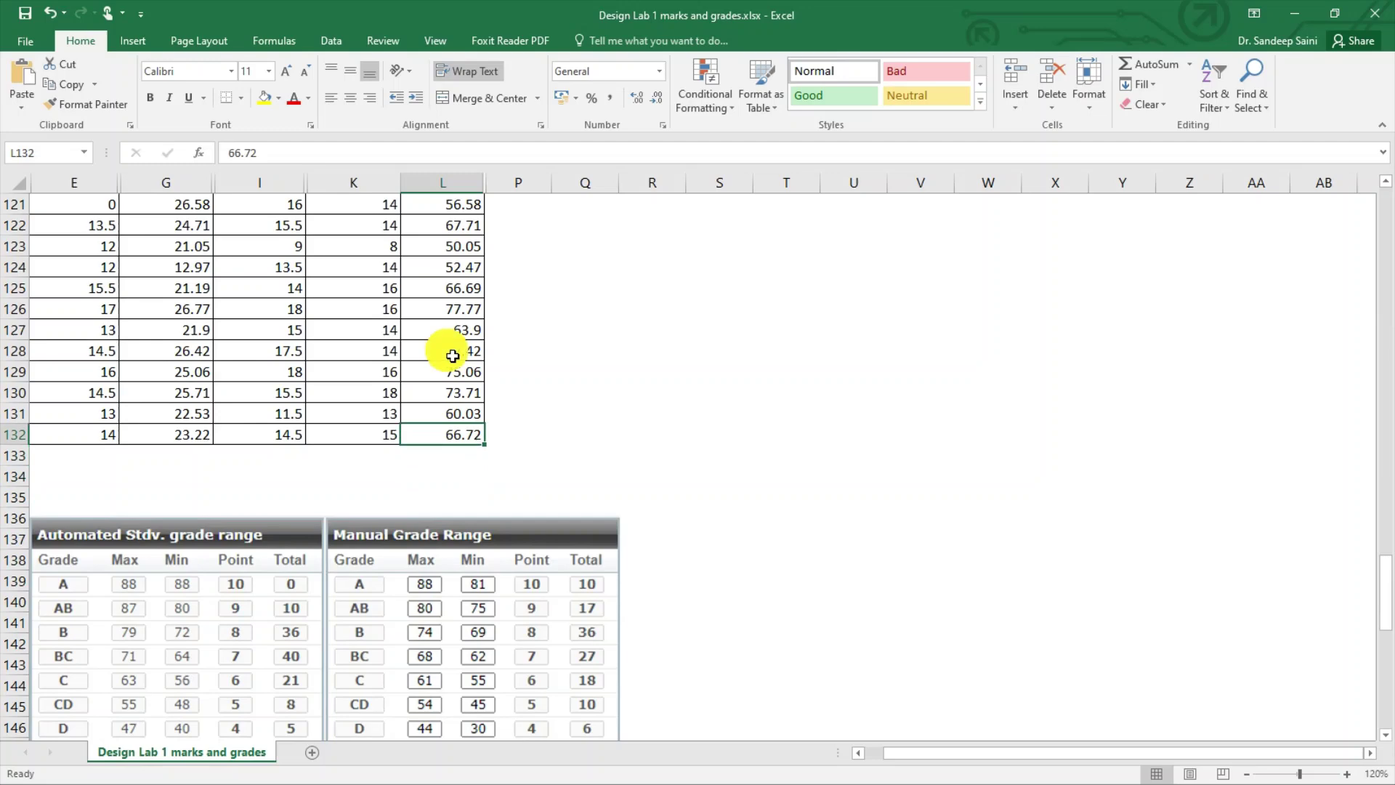
{"action": "key", "text": "Up"}
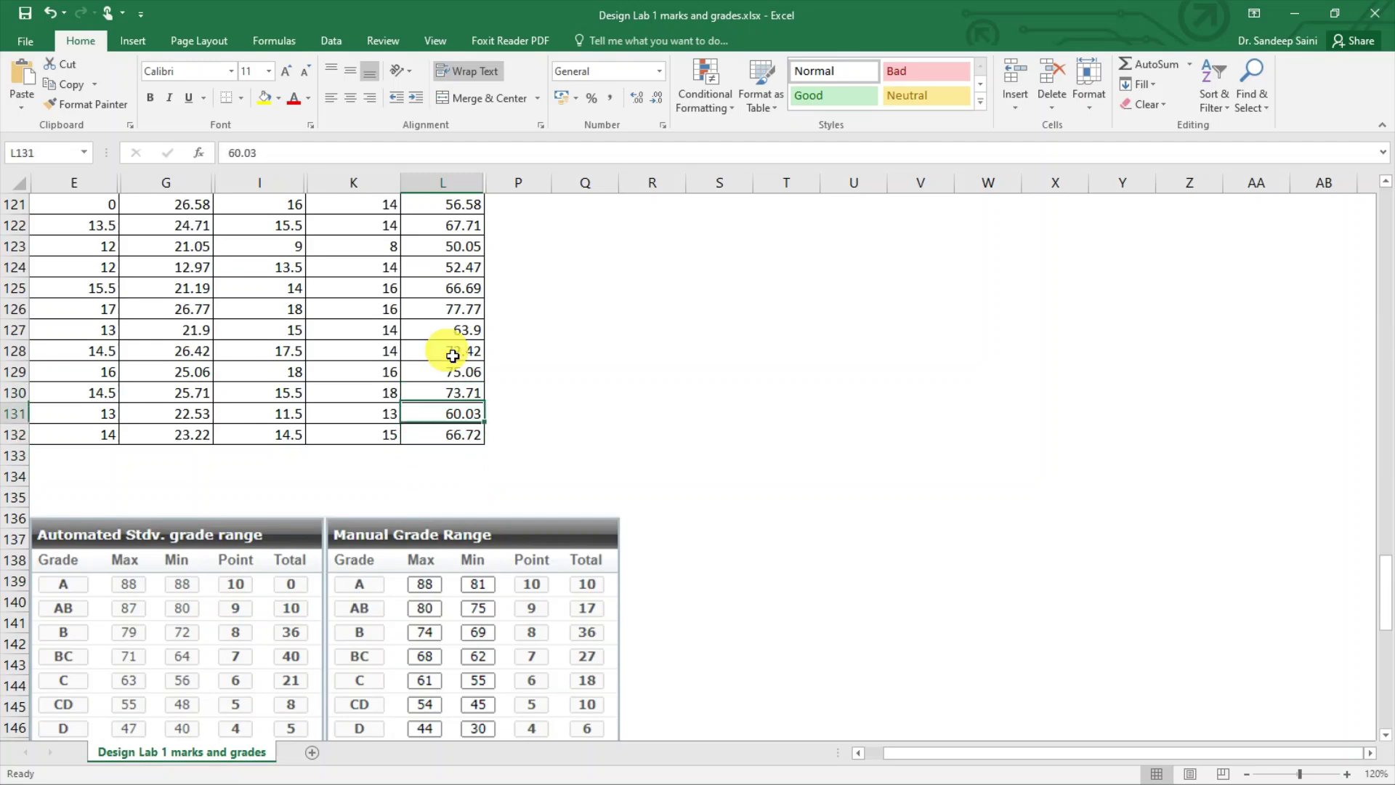
- Enter =AVERAGE(L2:L132) in L133 and fix the misspelled function name, giving 64.033893
{"action": "key", "text": "Down"}
{"action": "key", "text": "Down"}
{"action": "type", "text": "="}
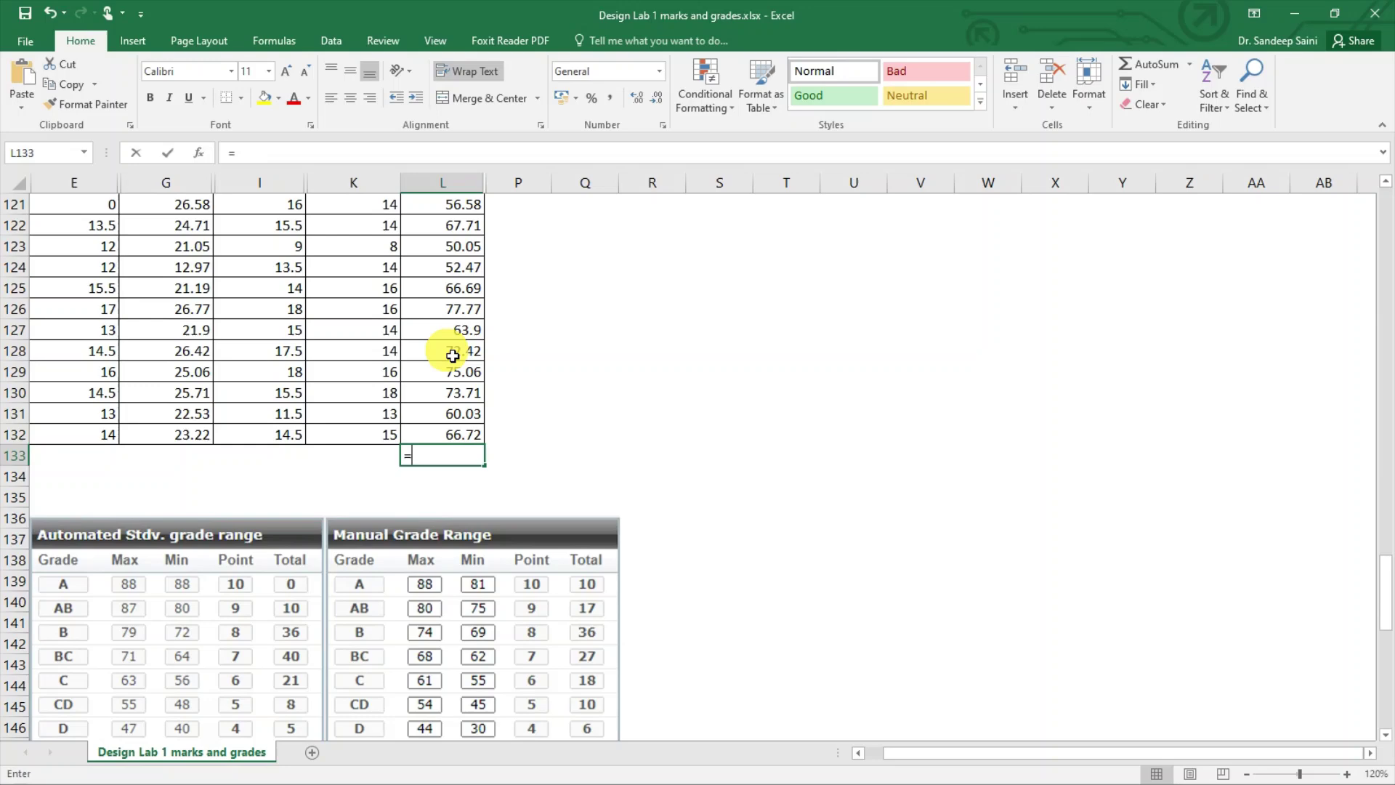
{"action": "type", "text": "avera"}
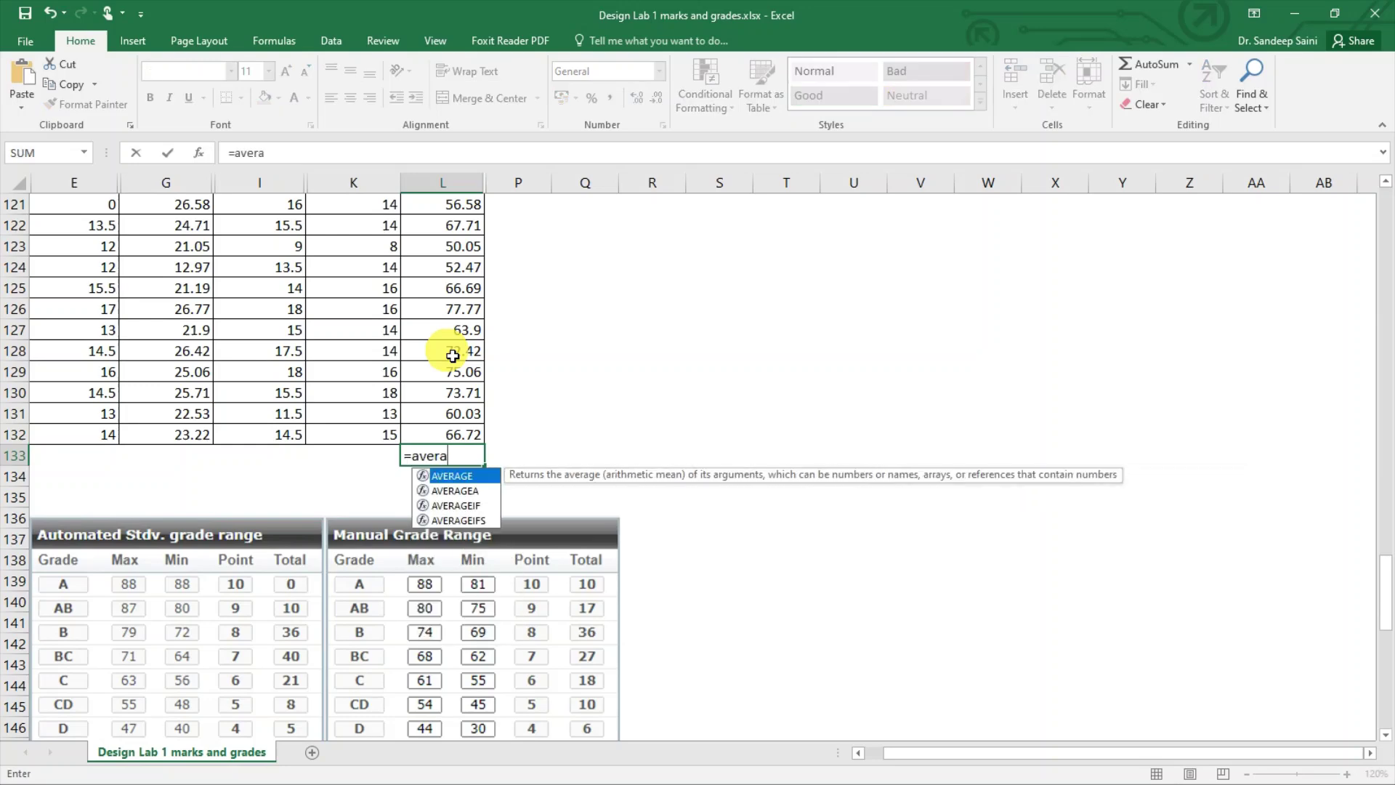
{"action": "type", "text": "rage("}
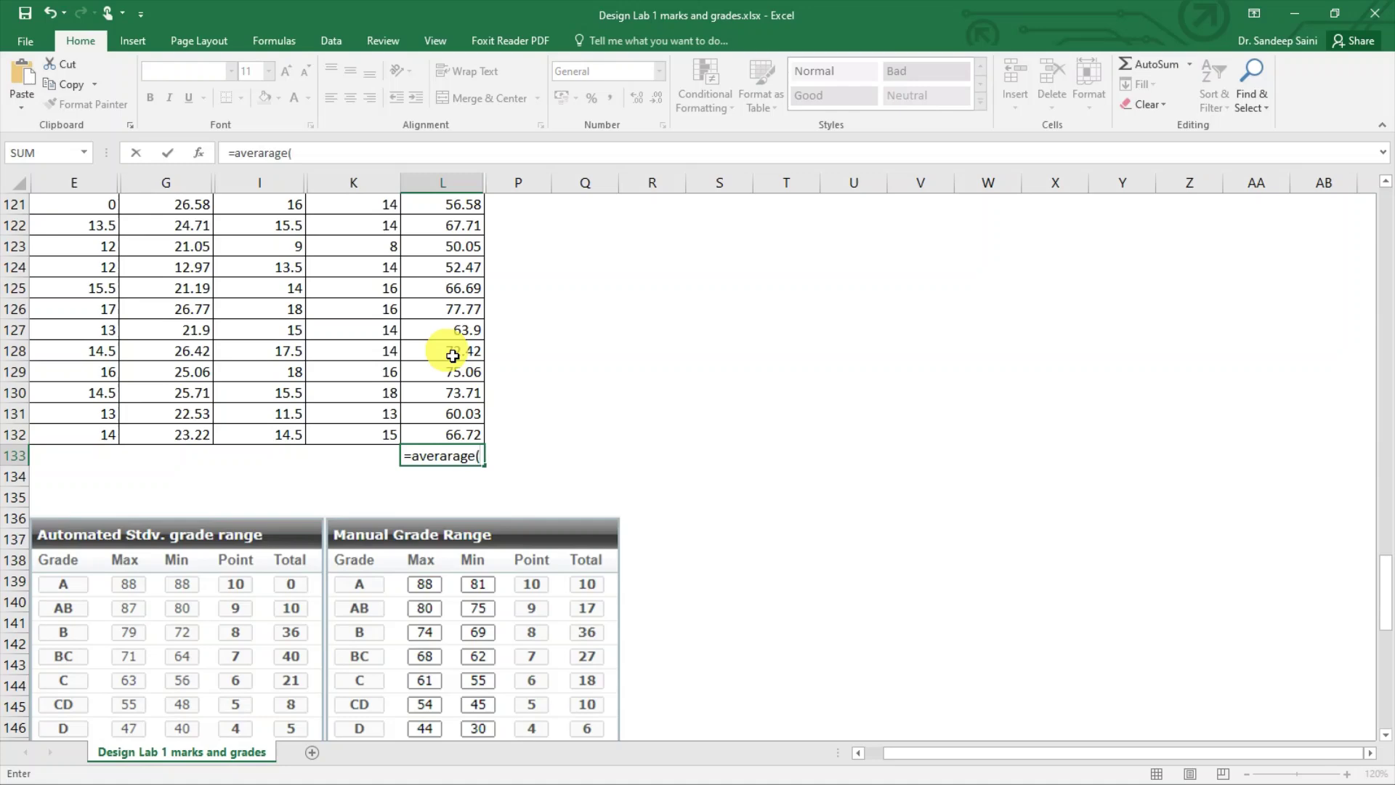
{"action": "type", "text": "L2:L132)"}
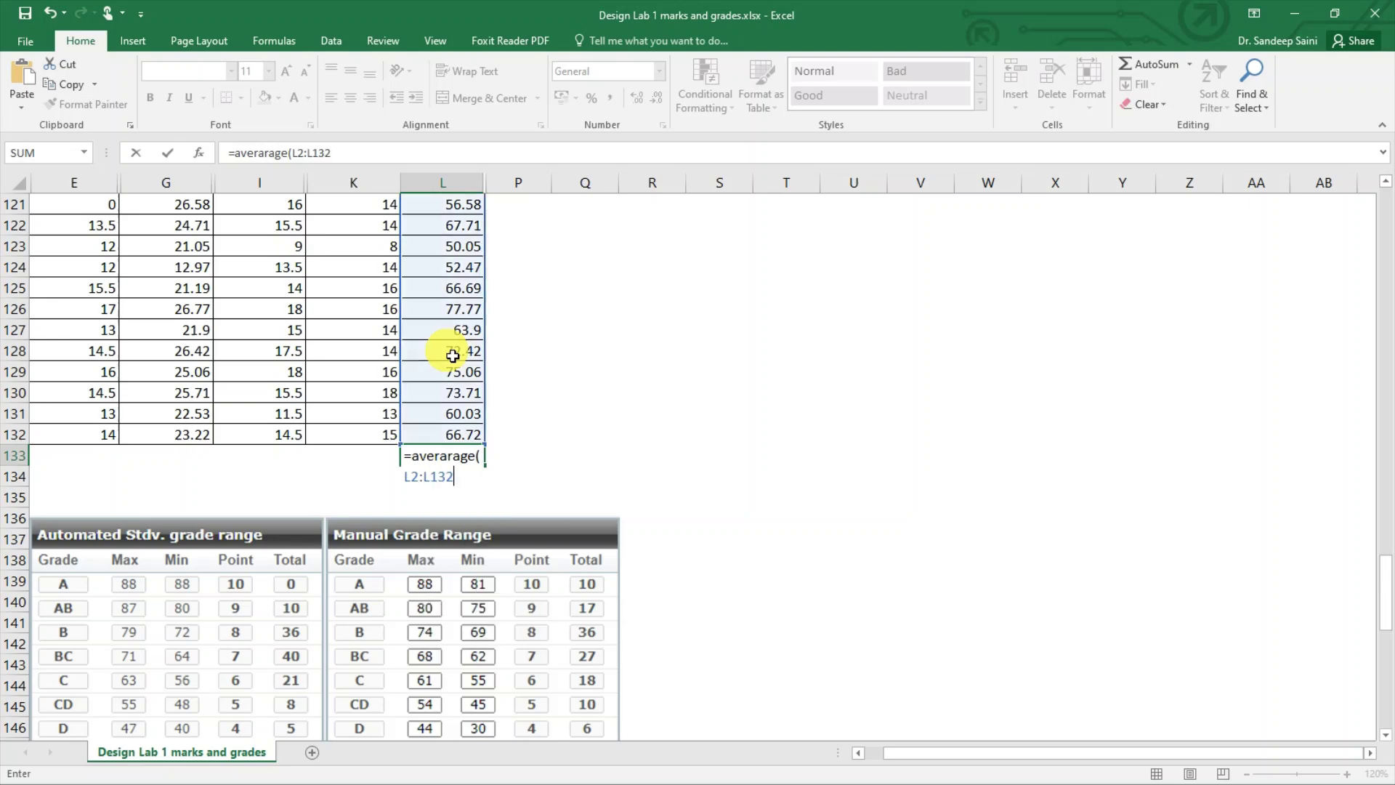
{"action": "key", "text": "Return"}
{"action": "key", "text": "Up"}
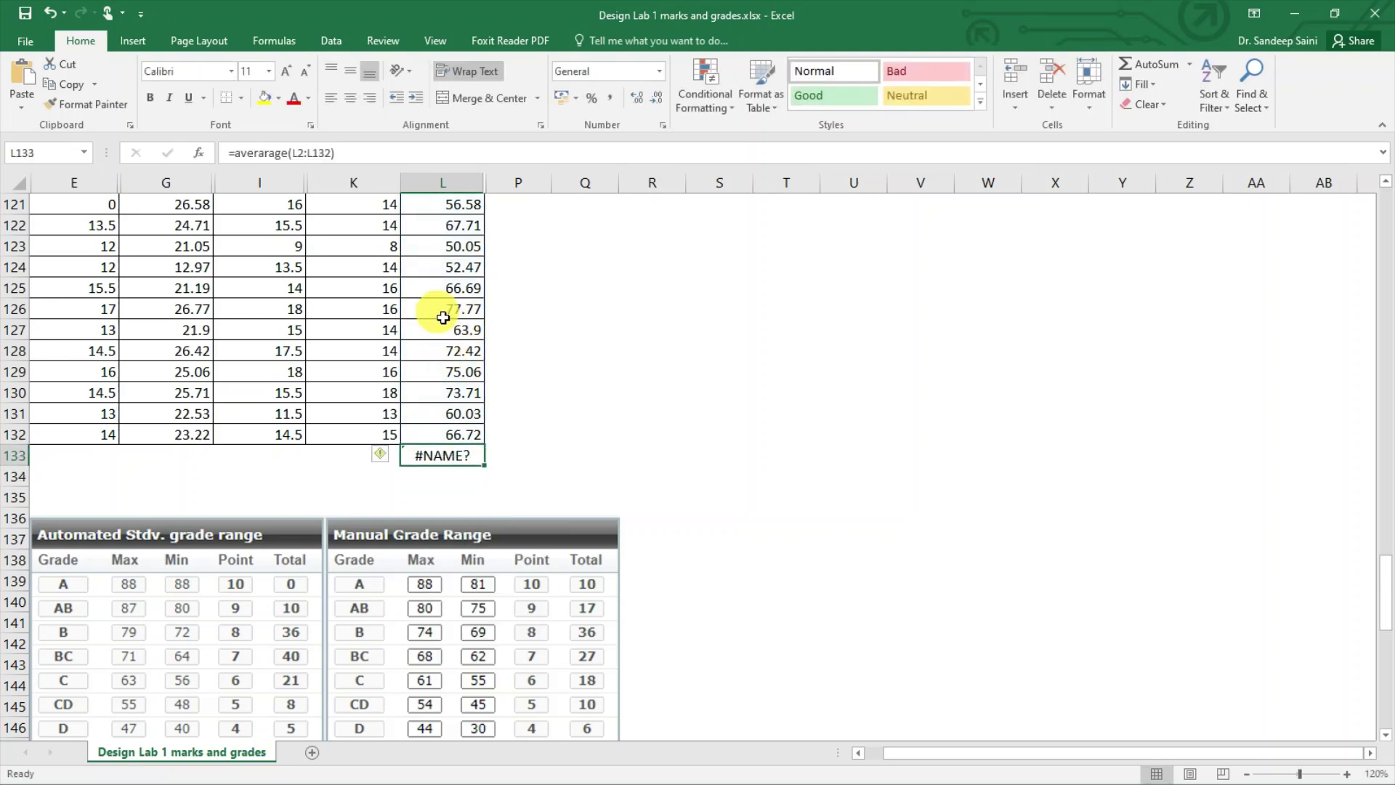
{"action": "left_click", "coordinate": [462, 272]}
{"action": "key", "text": "Down"}
{"action": "key", "text": "Down"}
{"action": "key", "text": "Down"}
{"action": "key", "text": "Down"}
{"action": "key", "text": "Down"}
{"action": "key", "text": "Down"}
{"action": "key", "text": "Down"}
{"action": "key", "text": "Down"}
{"action": "key", "text": "Down"}
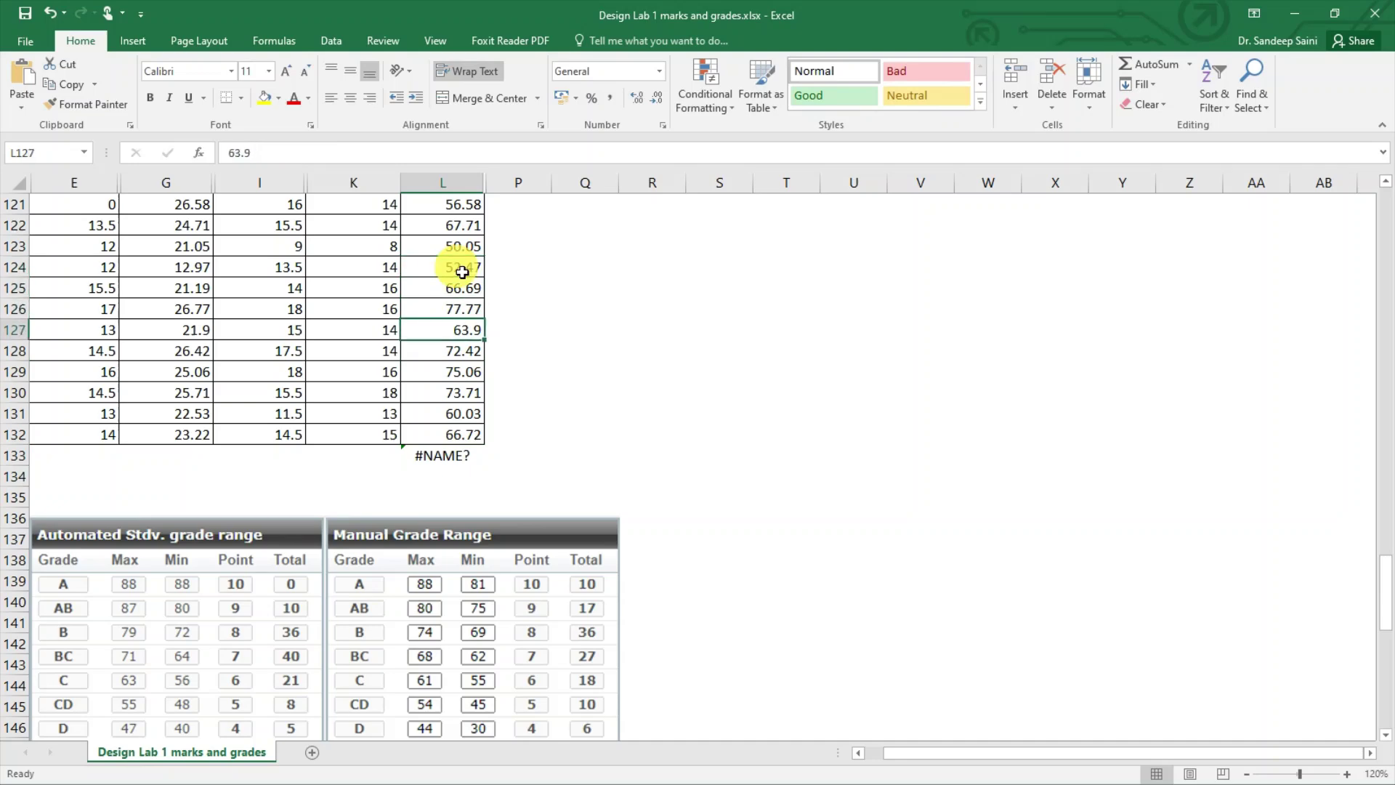
{"action": "left_click", "coordinate": [279, 156]}
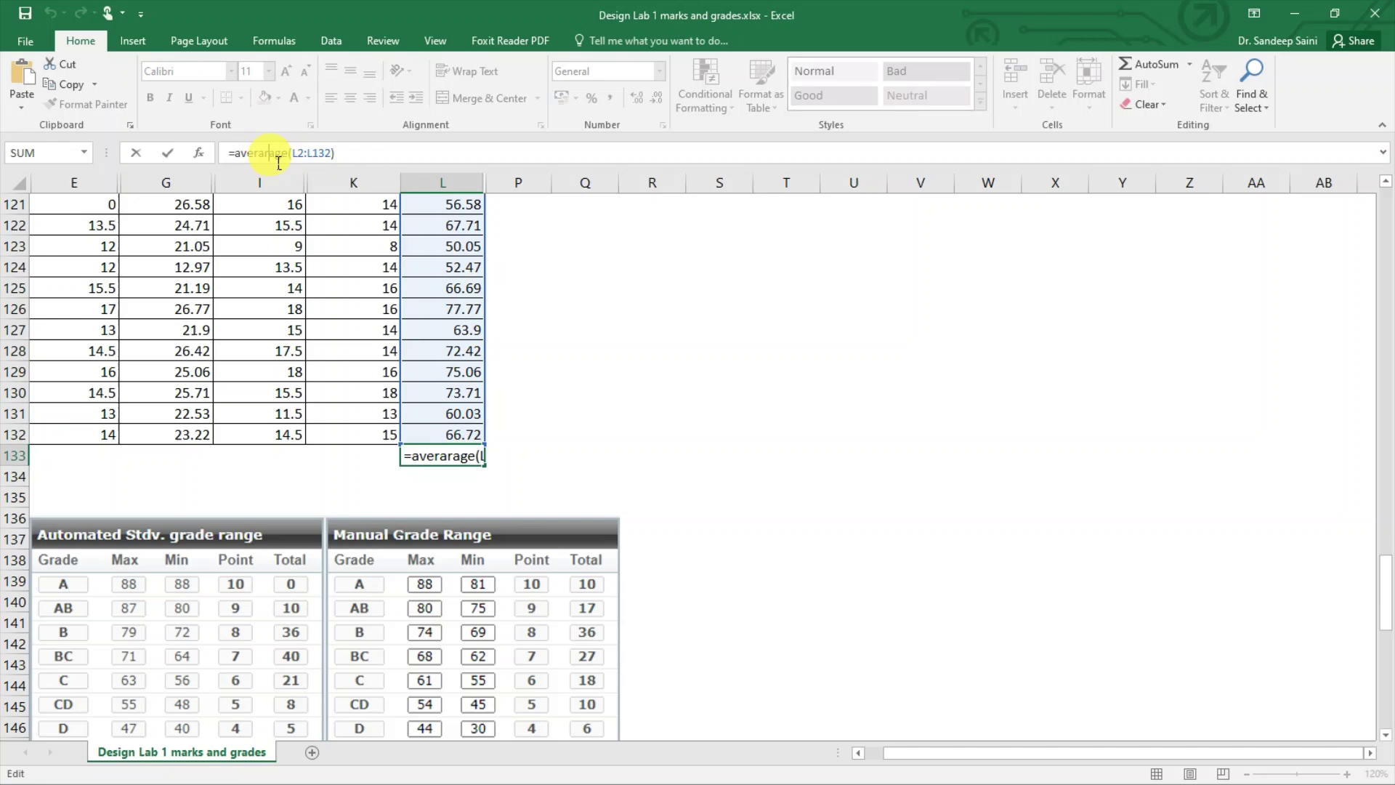
{"action": "key", "text": "BackSpace"}
{"action": "key", "text": "BackSpace"}
{"action": "key", "text": "ctrl+Return"}
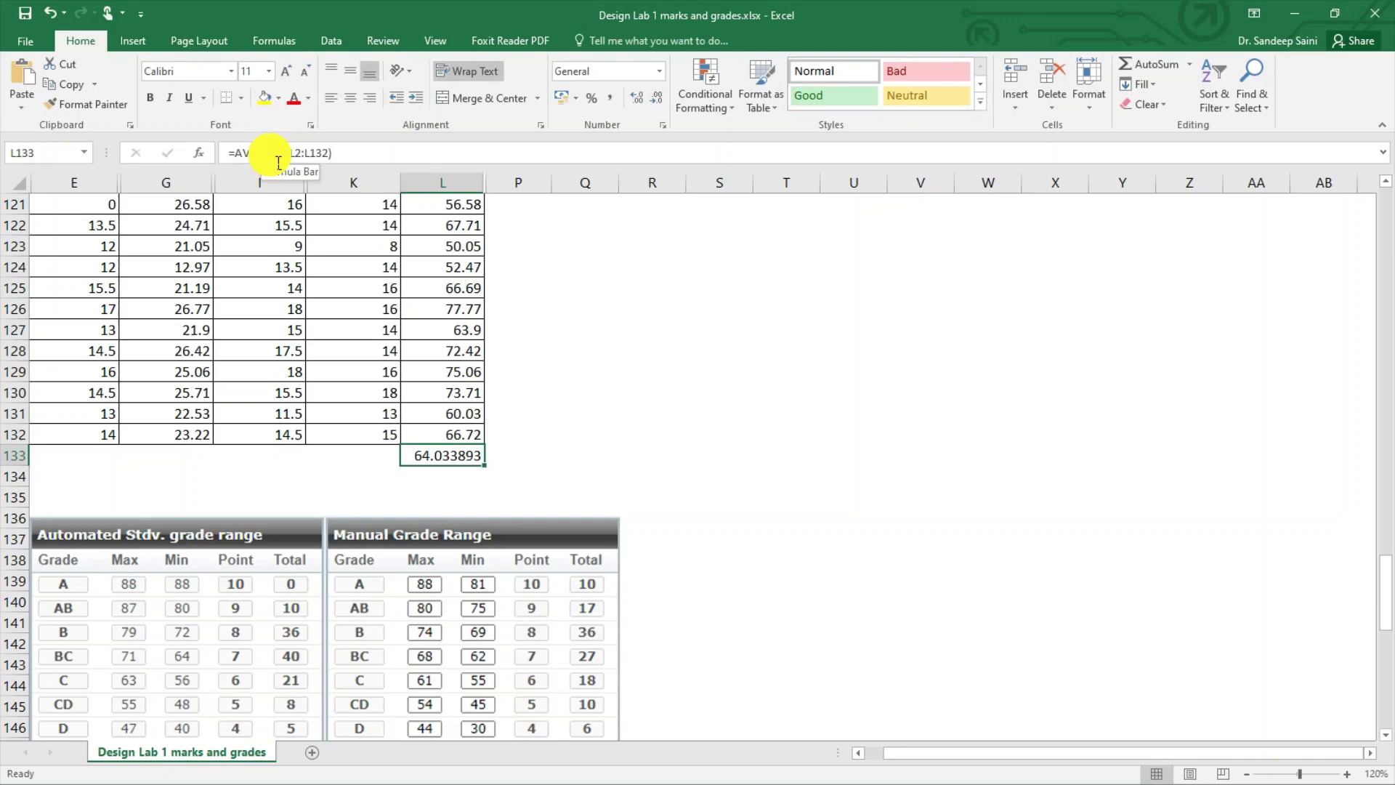
{"action": "key", "text": "Up"}
{"action": "key", "text": "Up"}
{"action": "key", "text": "Up"}
{"action": "key", "text": "Up"}
{"action": "key", "text": "Up"}
{"action": "key", "text": "Up"}
{"action": "key", "text": "Up"}
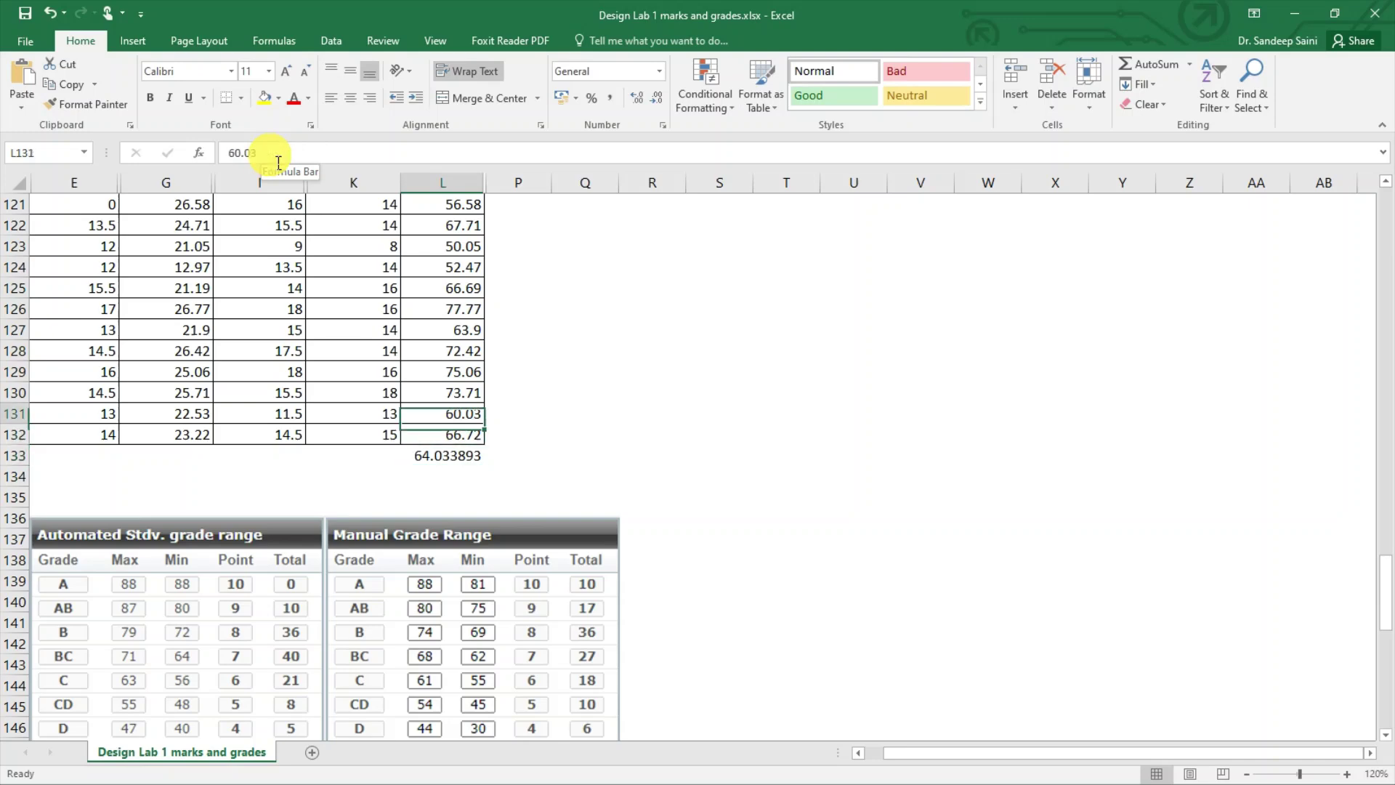
{"action": "key", "text": "Up"}
{"action": "key", "text": "Up"}
{"action": "key", "text": "Up"}
{"action": "key", "text": "Up"}
{"action": "key", "text": "Up"}
{"action": "key", "text": "Up"}
{"action": "key", "text": "Up"}
{"action": "key", "text": "Up"}
{"action": "key", "text": "Up"}
{"action": "key", "text": "Up"}
{"action": "key", "text": "Up"}
{"action": "key", "text": "Up"}
{"action": "key", "text": "Up"}
{"action": "key", "text": "Up"}
{"action": "key", "text": "Up"}
{"action": "key", "text": "Up"}
{"action": "key", "text": "Up"}
{"action": "key", "text": "Up"}
{"action": "key", "text": "Up"}
{"action": "key", "text": "Up"}
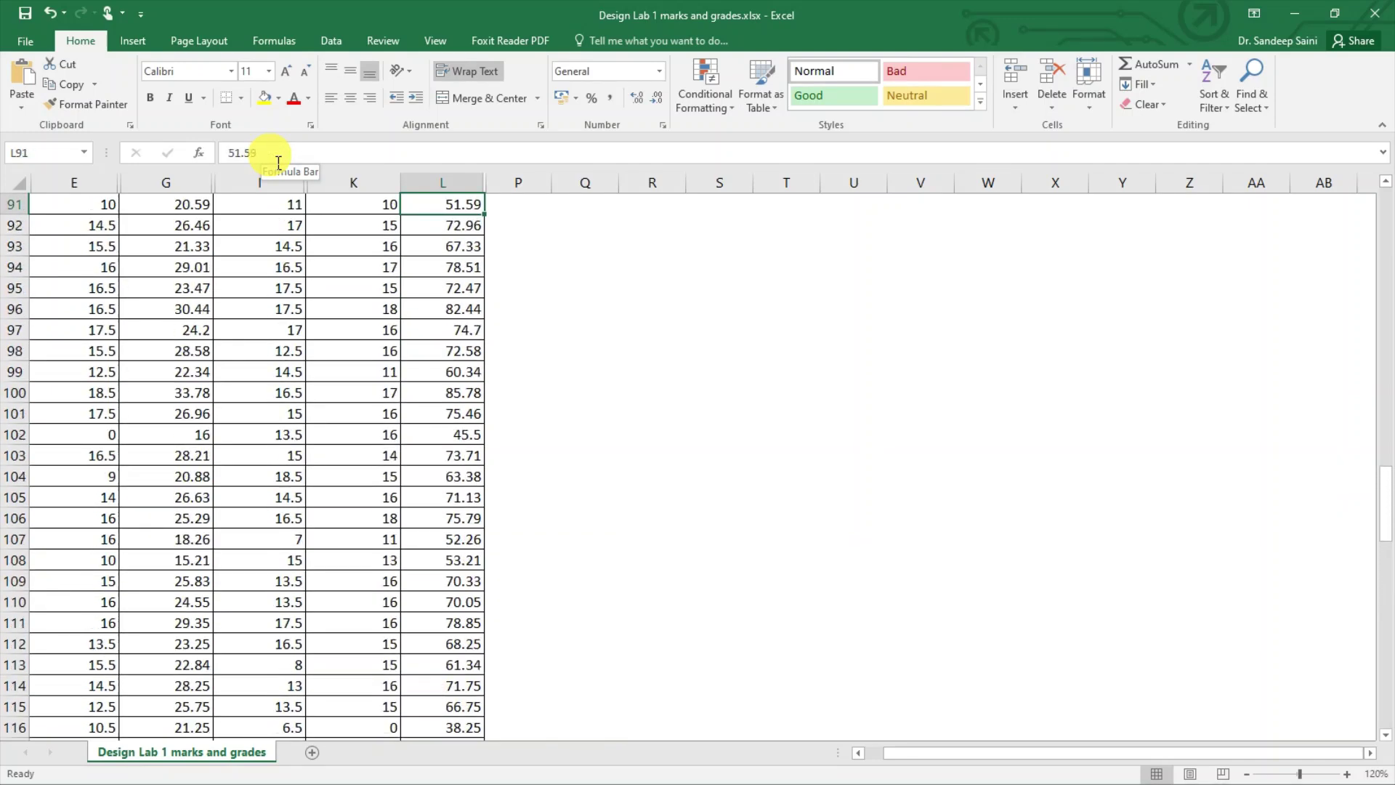
{"action": "key", "text": "Up"}
{"action": "key", "text": "Up"}
{"action": "key", "text": "Up"}
{"action": "key", "text": "Up"}
{"action": "key", "text": "Up"}
{"action": "key", "text": "Up"}
{"action": "key", "text": "Up"}
{"action": "key", "text": "Up"}
{"action": "key", "text": "Up"}
{"action": "key", "text": "Up"}
{"action": "key", "text": "Up"}
{"action": "key", "text": "Up"}
{"action": "key", "text": "Up"}
{"action": "key", "text": "Up"}
{"action": "key", "text": "Up"}
{"action": "key", "text": "Up"}
{"action": "key", "text": "Up"}
{"action": "key", "text": "Up"}
{"action": "key", "text": "Up"}
{"action": "key", "text": "Up"}
{"action": "key", "text": "Down"}
{"action": "key", "text": "Down"}
{"action": "key", "text": "Down"}
{"action": "key", "text": "Down"}
{"action": "key", "text": "Down"}
{"action": "key", "text": "Down"}
{"action": "key", "text": "Down"}
{"action": "key", "text": "Down"}
{"action": "key", "text": "Down"}
{"action": "key", "text": "Down"}
{"action": "key", "text": "Down"}
{"action": "key", "text": "Down"}
{"action": "key", "text": "Down"}
{"action": "key", "text": "Down"}
{"action": "key", "text": "Down"}
{"action": "key", "text": "Down"}
{"action": "key", "text": "Down"}
{"action": "key", "text": "Down"}
{"action": "key", "text": "Down"}
{"action": "key", "text": "Down"}
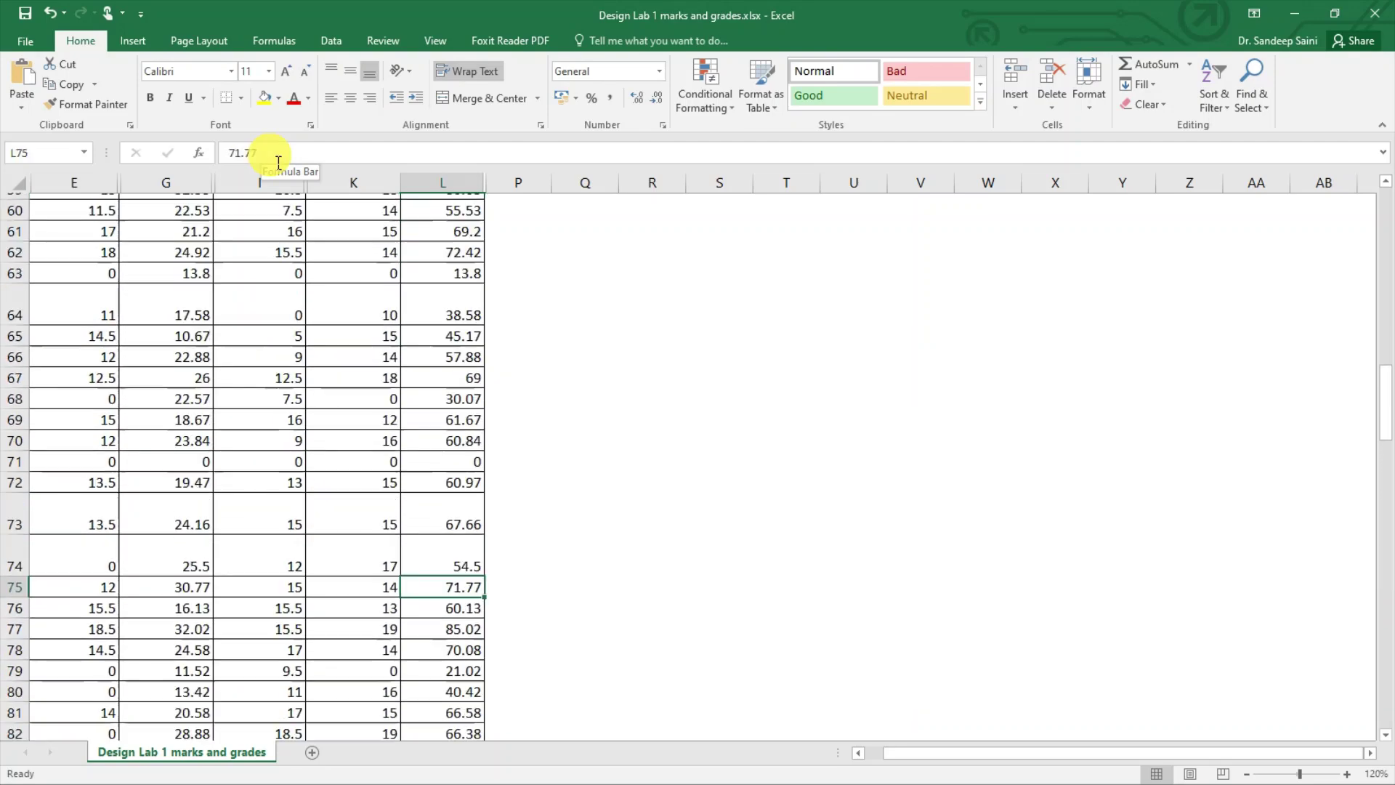
{"action": "key", "text": "Down"}
{"action": "key", "text": "Down"}
{"action": "key", "text": "Down"}
{"action": "key", "text": "Down"}
{"action": "key", "text": "Down"}
{"action": "key", "text": "Down"}
{"action": "key", "text": "Down"}
{"action": "key", "text": "Down"}
{"action": "key", "text": "Down"}
{"action": "key", "text": "Down"}
{"action": "key", "text": "Down"}
{"action": "key", "text": "Down"}
{"action": "key", "text": "Down"}
{"action": "key", "text": "Down"}
{"action": "key", "text": "Down"}
{"action": "key", "text": "Down"}
{"action": "key", "text": "Down"}
{"action": "key", "text": "Down"}
{"action": "key", "text": "Down"}
{"action": "key", "text": "Down"}
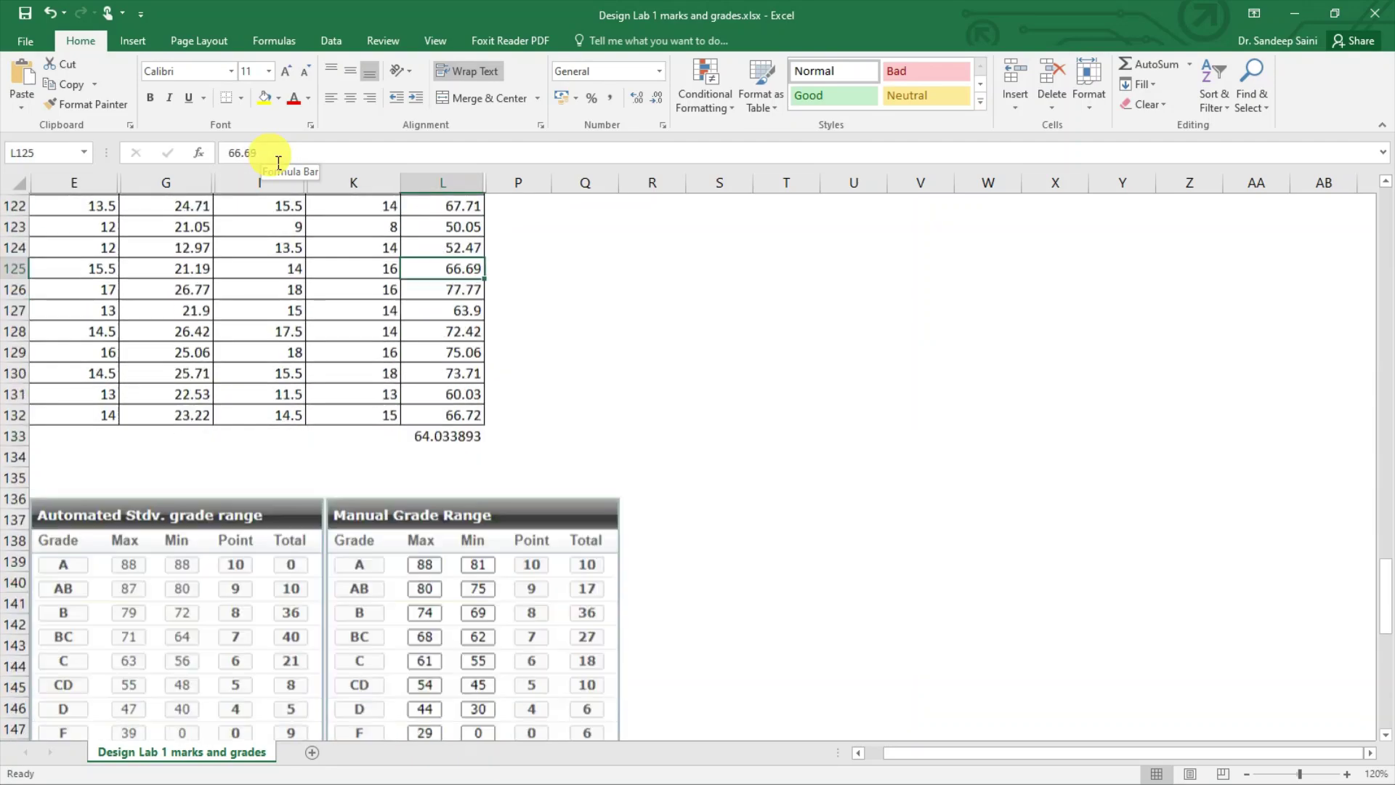
{"action": "key", "text": "Down"}
{"action": "key", "text": "Down"}
{"action": "key", "text": "Down"}
{"action": "key", "text": "Down"}
{"action": "key", "text": "Down"}
{"action": "key", "text": "Down"}
{"action": "key", "text": "Down"}
{"action": "key", "text": "Down"}
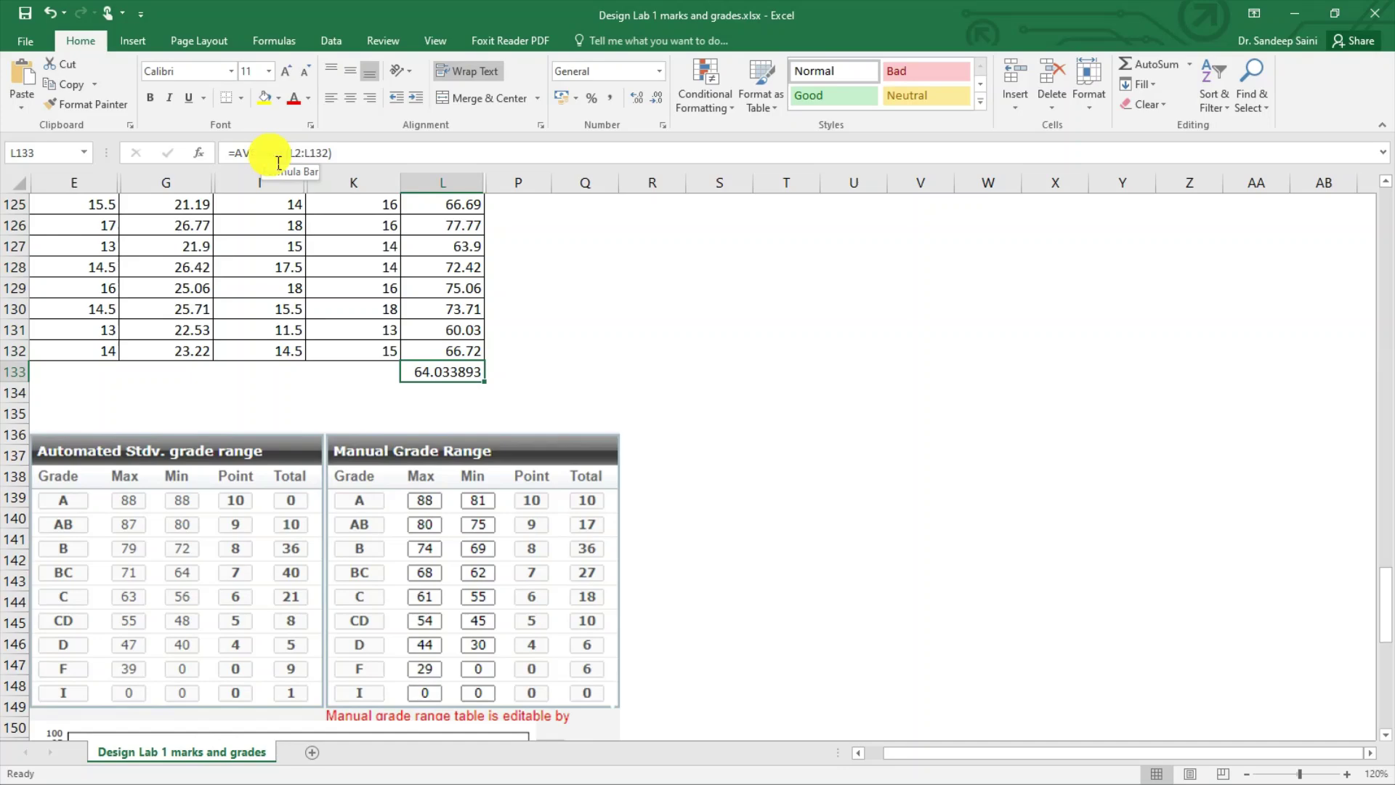
{"action": "key", "text": "Down"}
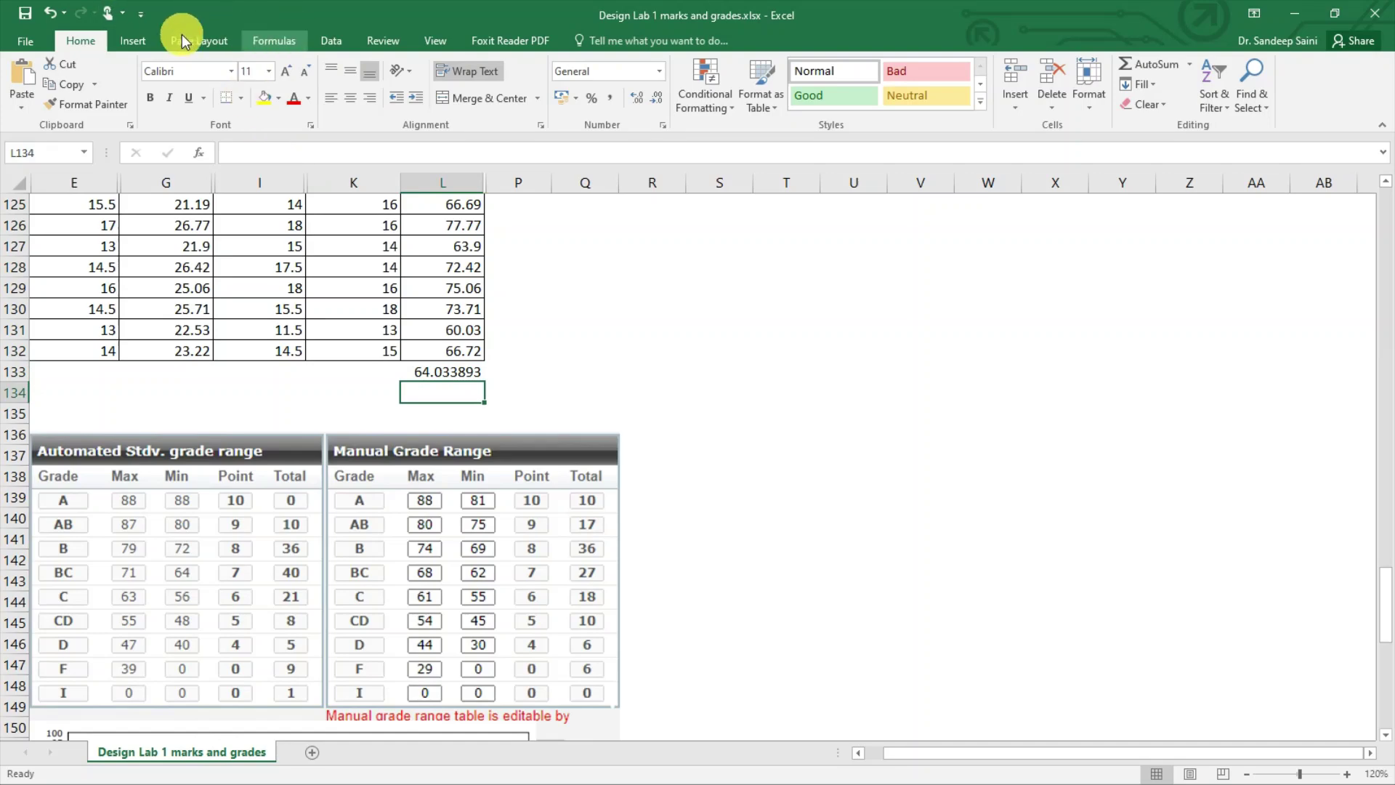
- Choose the STDEV function from AutoSum's More Functions on the Formulas tab
{"action": "left_click", "coordinate": [268, 41]}
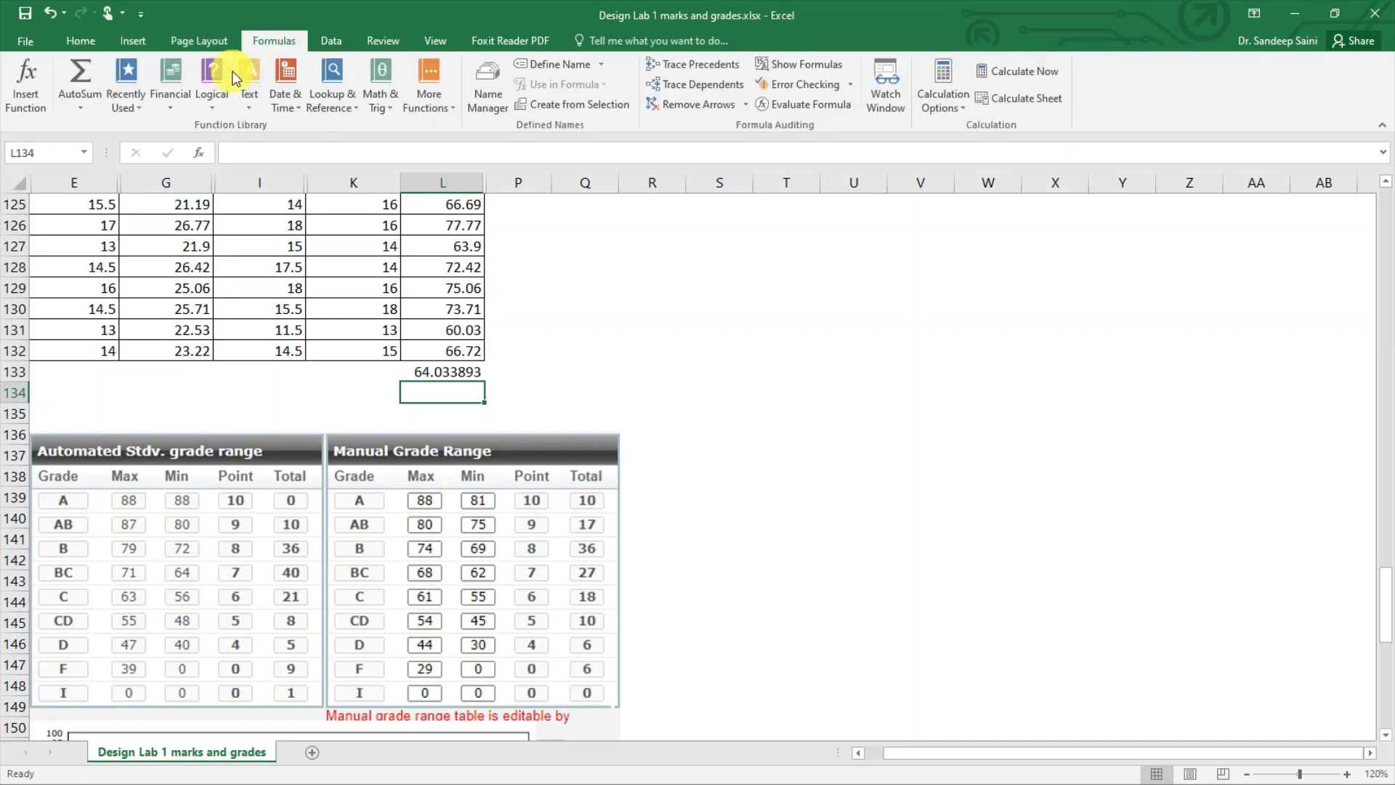
{"action": "left_click", "coordinate": [81, 106]}
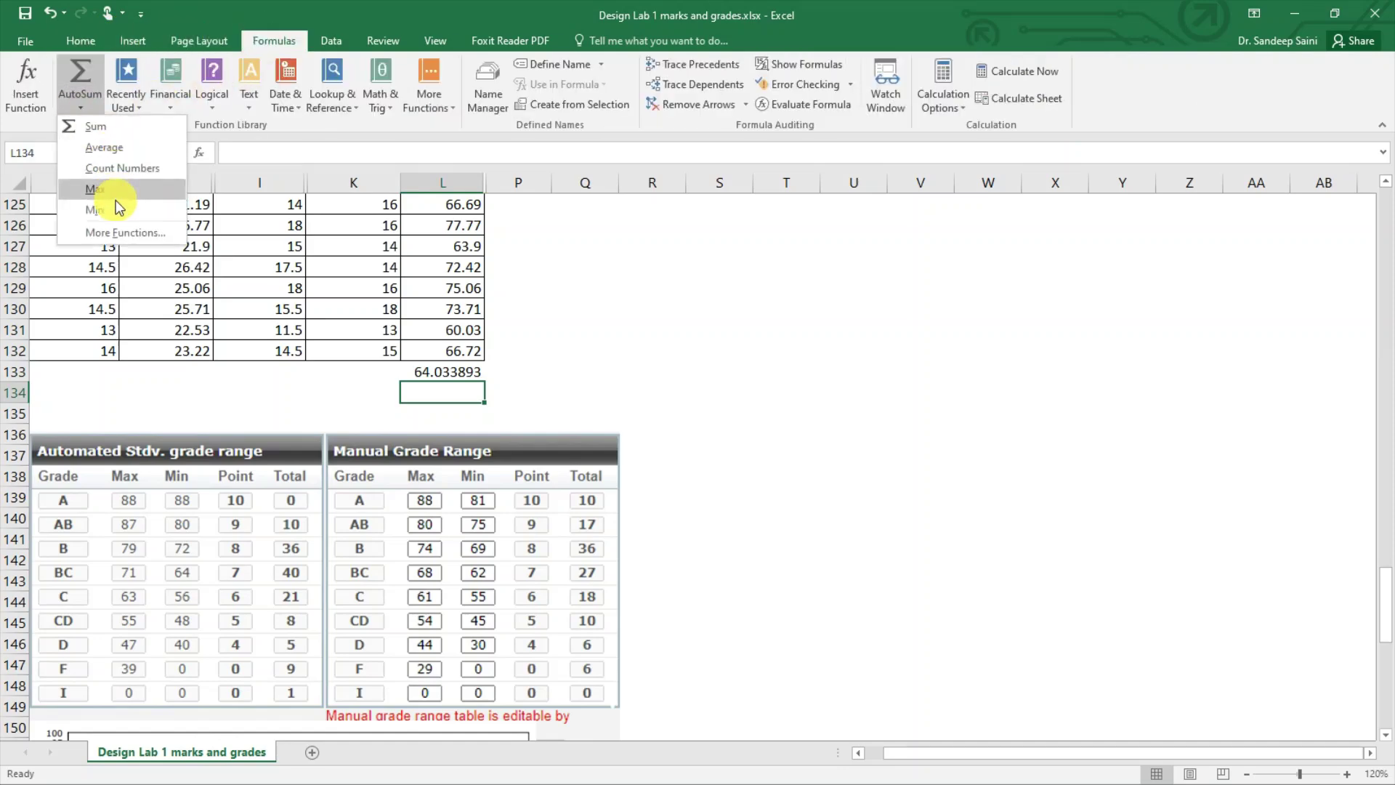
{"action": "left_click", "coordinate": [115, 240]}
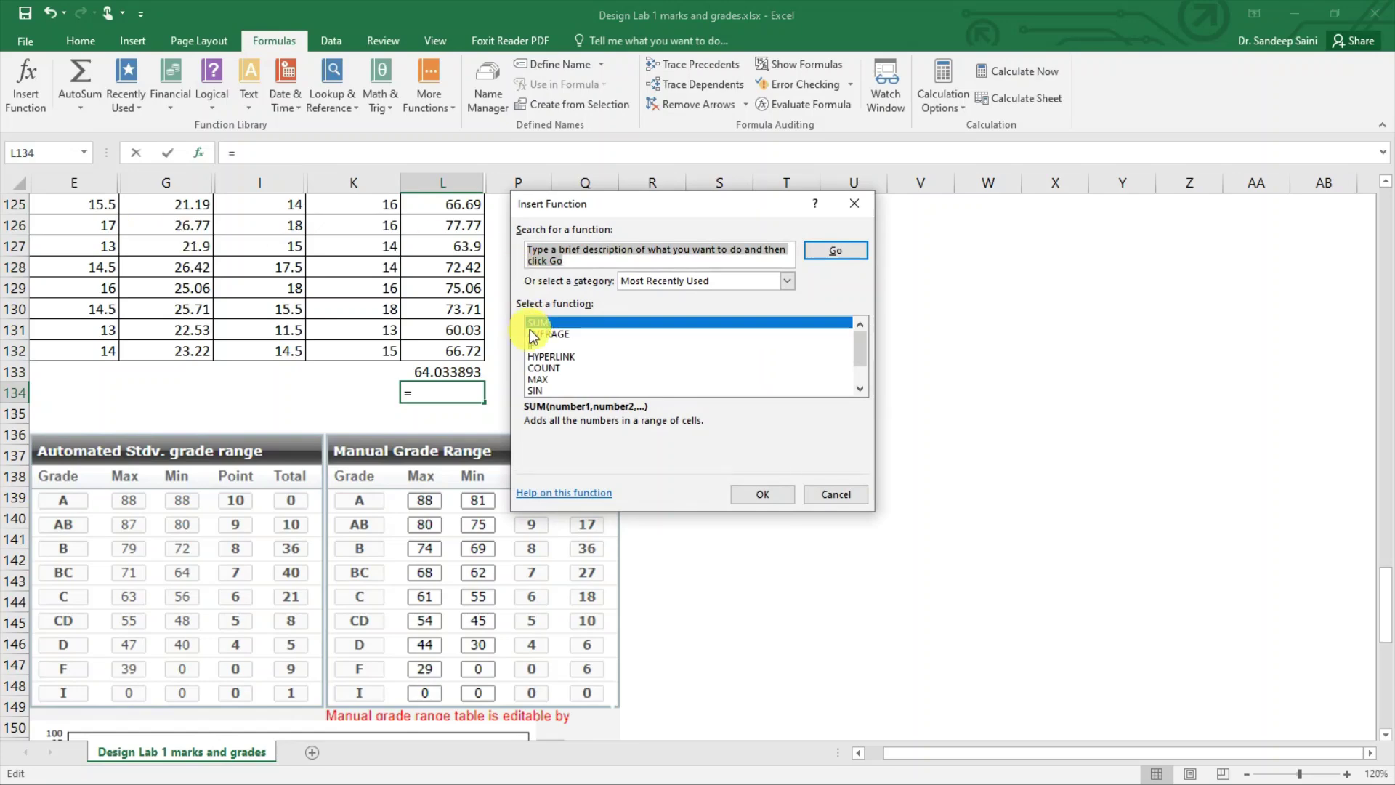
{"action": "left_click", "coordinate": [861, 389]}
{"action": "left_click", "coordinate": [861, 389]}
{"action": "left_click", "coordinate": [860, 389]}
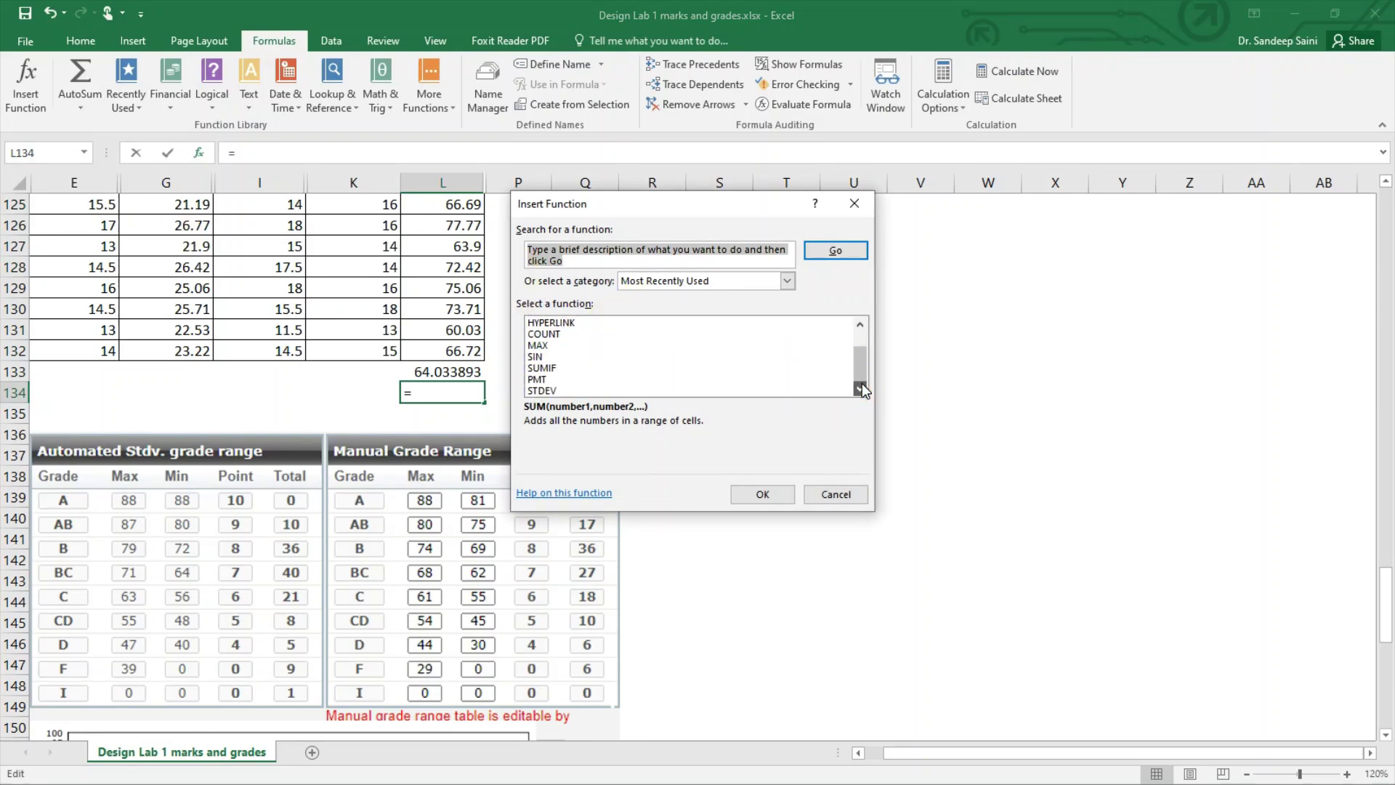
{"action": "left_click", "coordinate": [557, 391]}
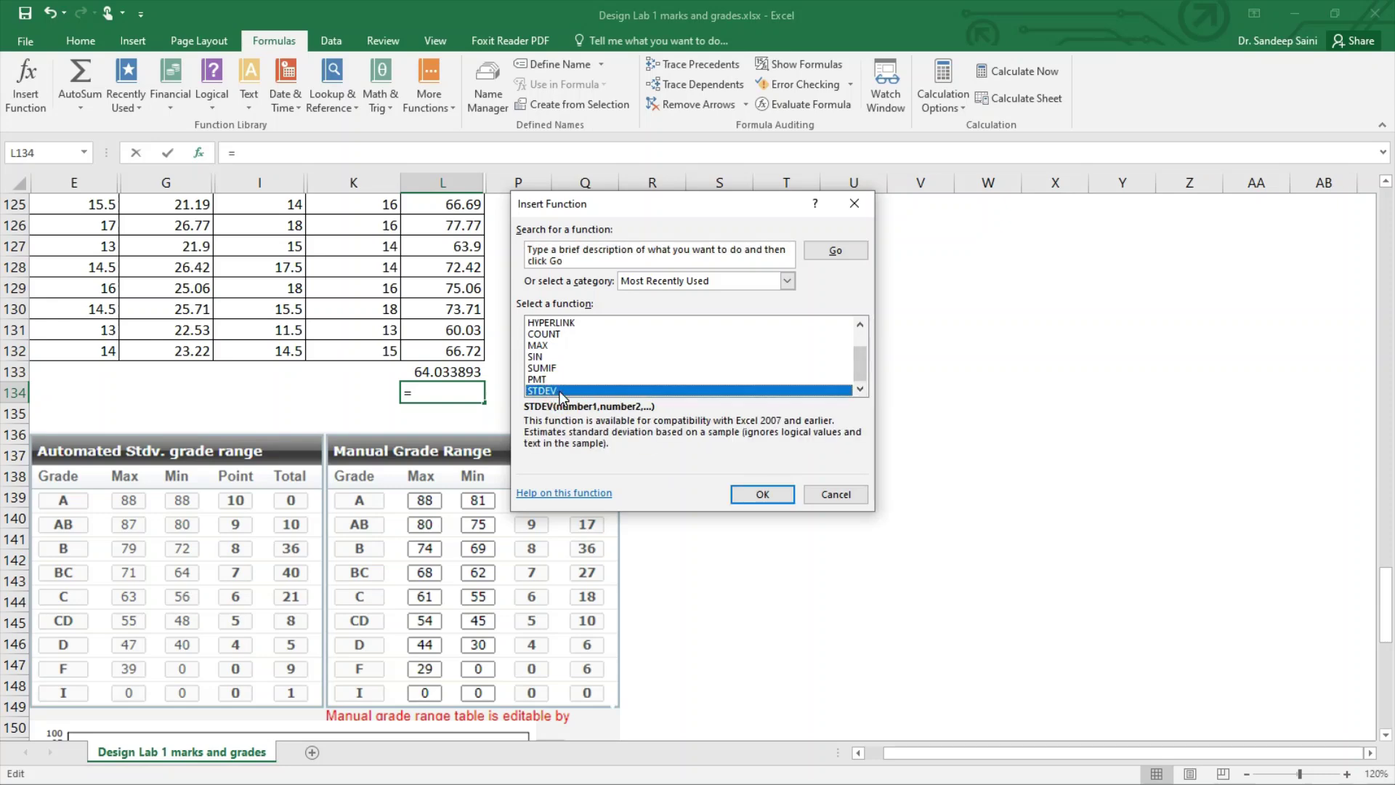
{"action": "left_click", "coordinate": [762, 494]}
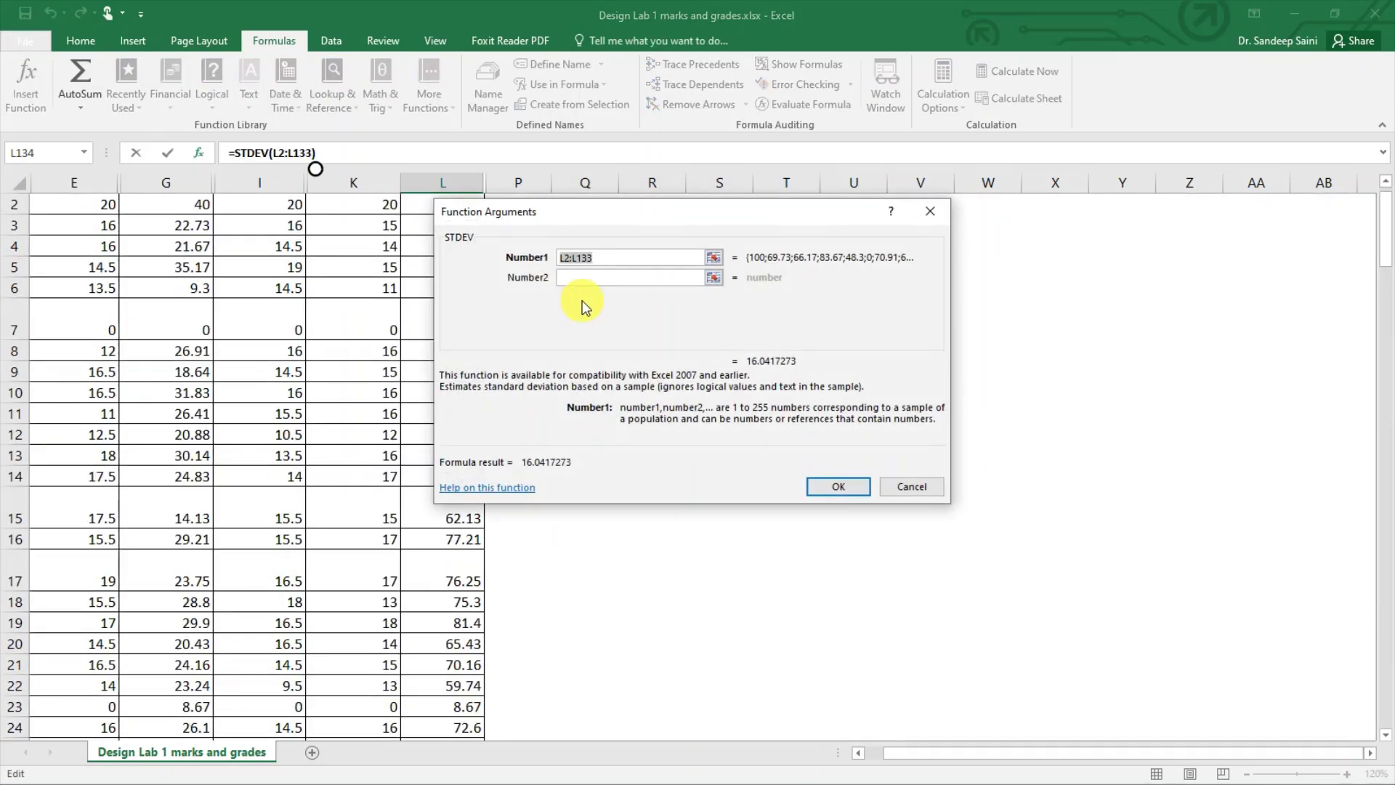
- Set STDEV's Number1 to L2:L132 and Number2 to 64, and confirm
{"action": "key", "text": "BackSpace"}
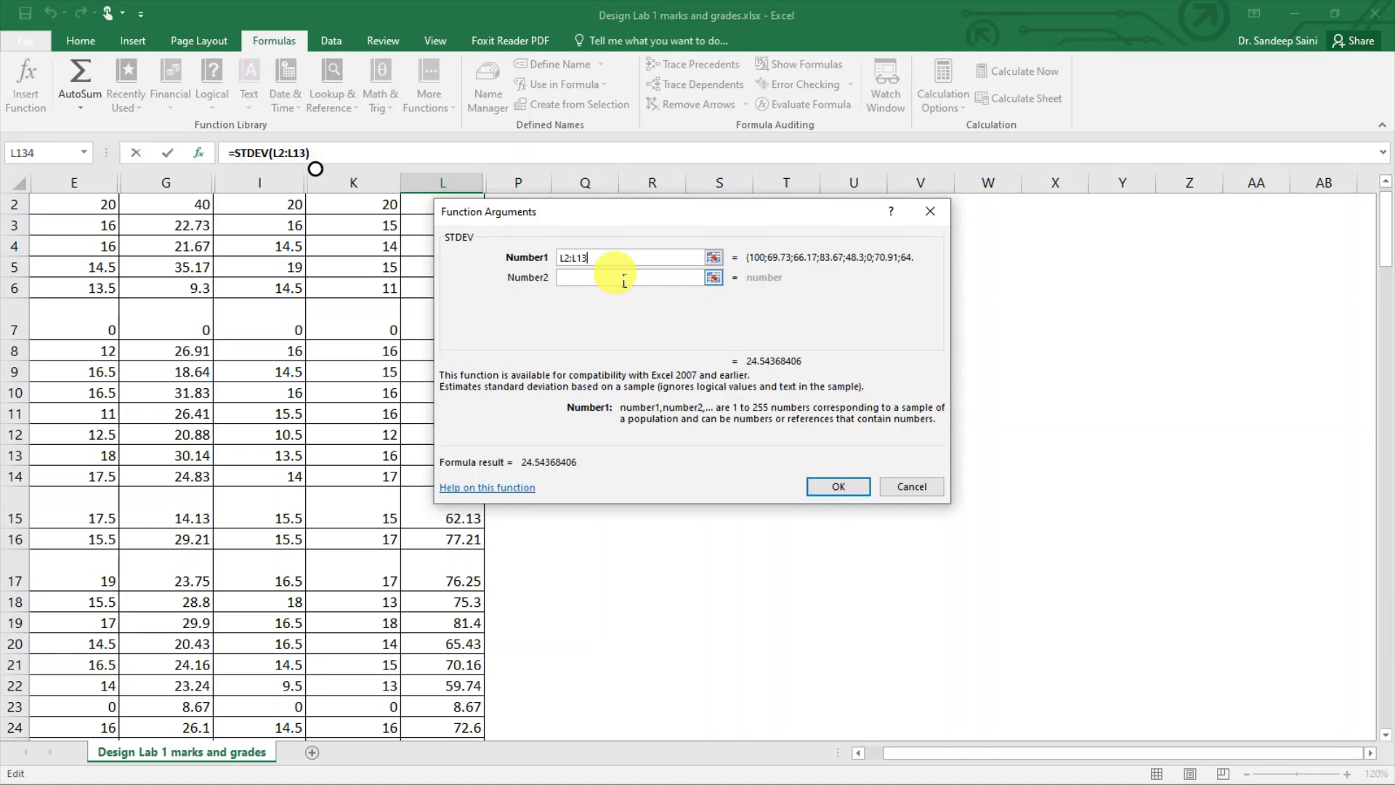
{"action": "type", "text": "2"}
{"action": "left_click", "coordinate": [624, 279]}
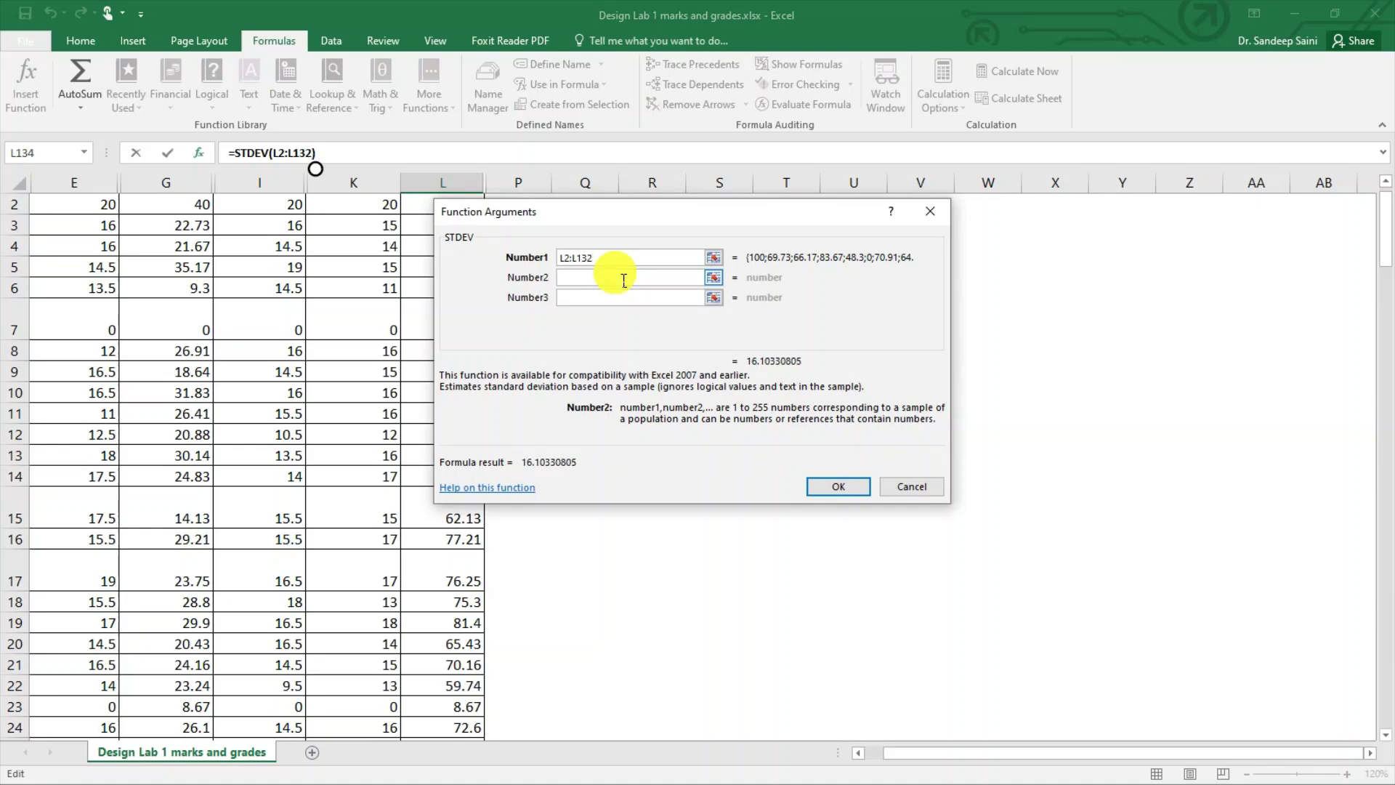
{"action": "type", "text": "64"}
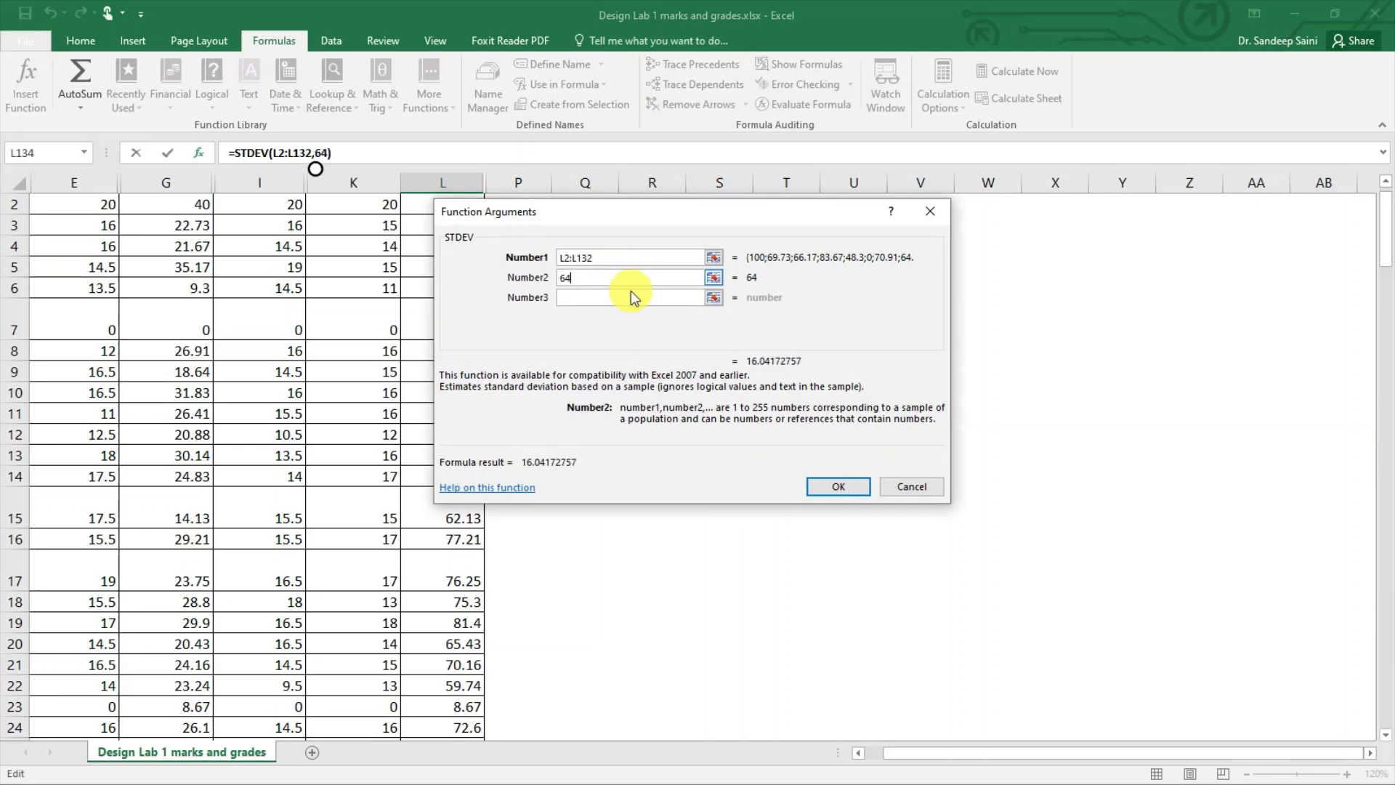
{"action": "left_click", "coordinate": [839, 487]}
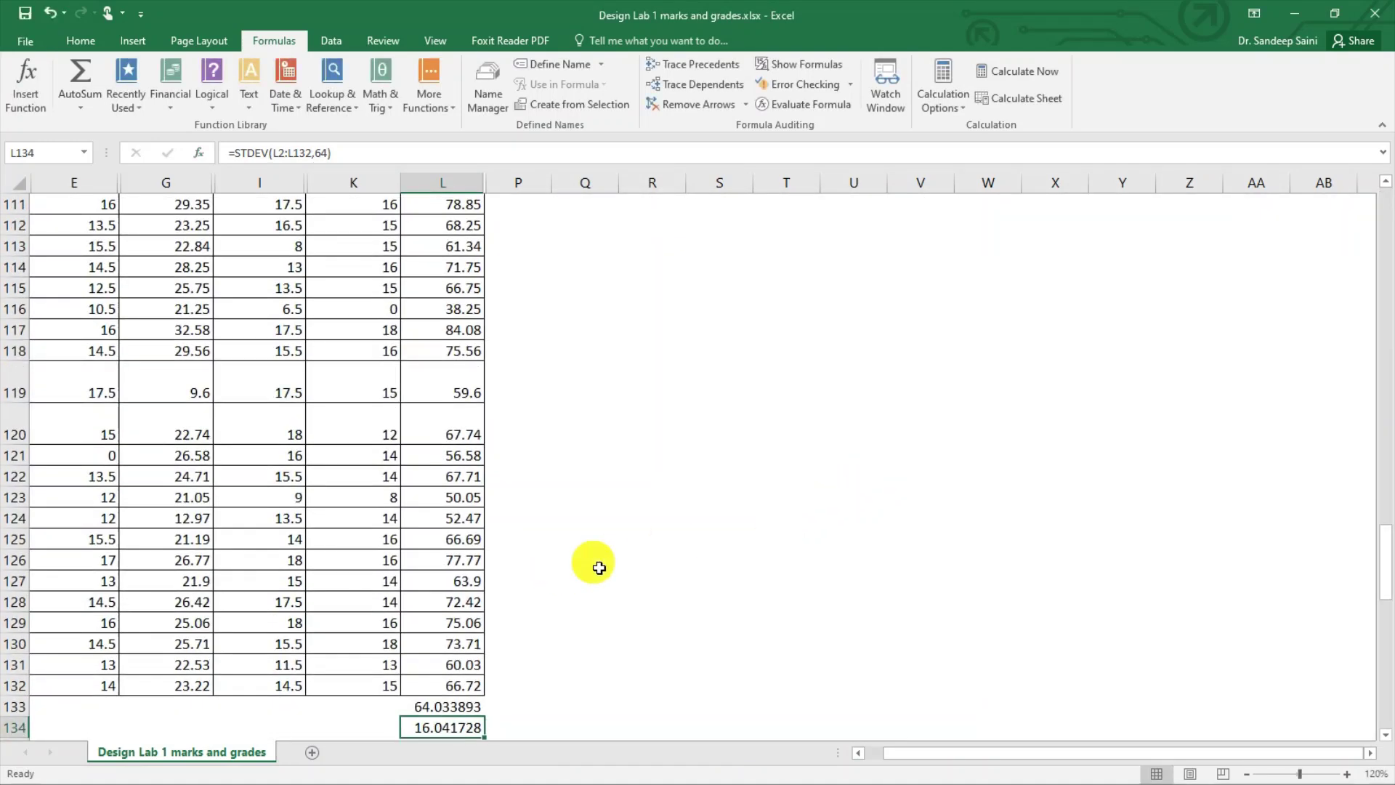
{"action": "scroll", "coordinate": [599, 567], "scroll_direction": "down", "scroll_amount": 1}
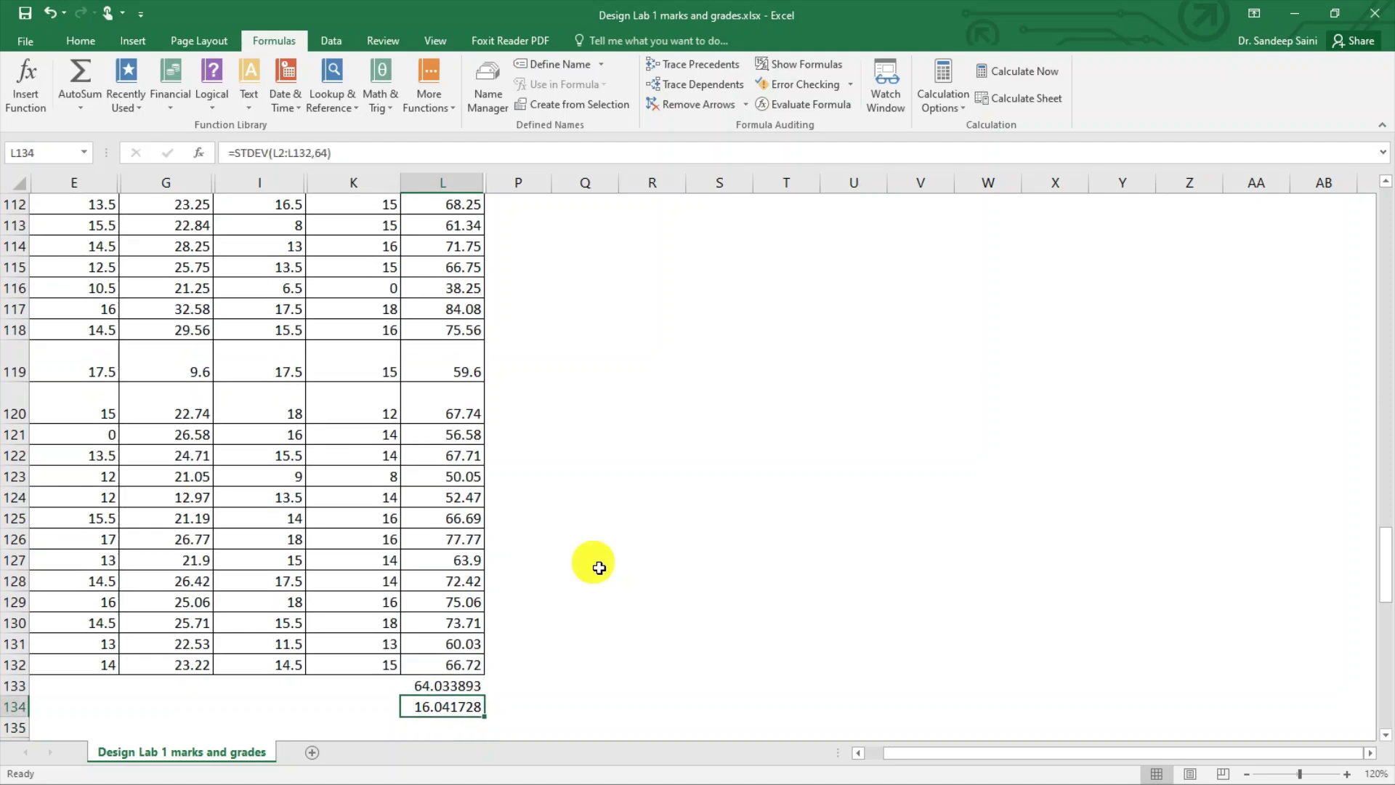
{"action": "left_click", "coordinate": [607, 424]}
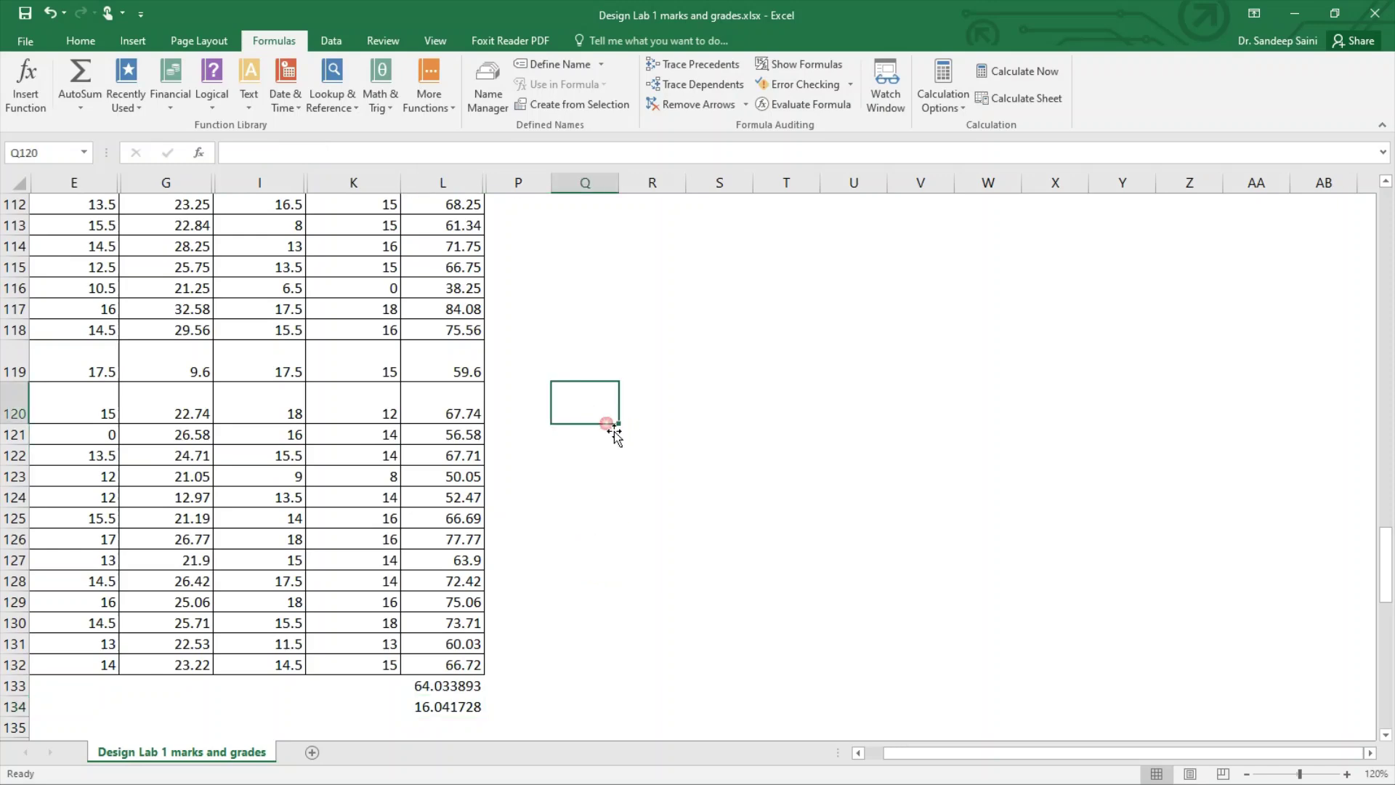
{"action": "key", "text": "Down"}
{"action": "key", "text": "Down"}
{"action": "key", "text": "Down"}
{"action": "key", "text": "Down"}
{"action": "key", "text": "Down"}
{"action": "key", "text": "Down"}
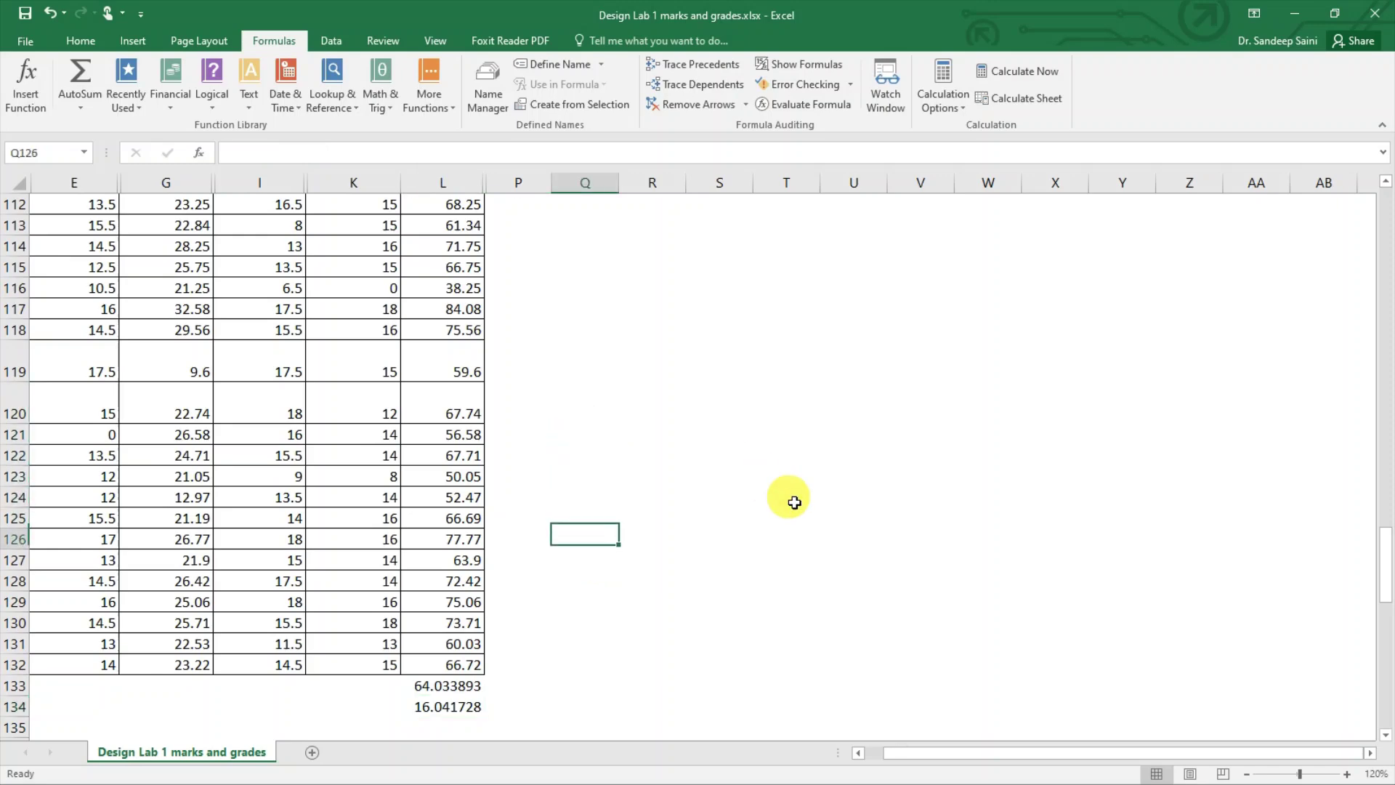
{"action": "key", "text": "Down"}
{"action": "key", "text": "Down"}
{"action": "key", "text": "Down"}
{"action": "key", "text": "Down"}
{"action": "key", "text": "Down"}
{"action": "key", "text": "Down"}
{"action": "key", "text": "Down"}
{"action": "key", "text": "Left"}
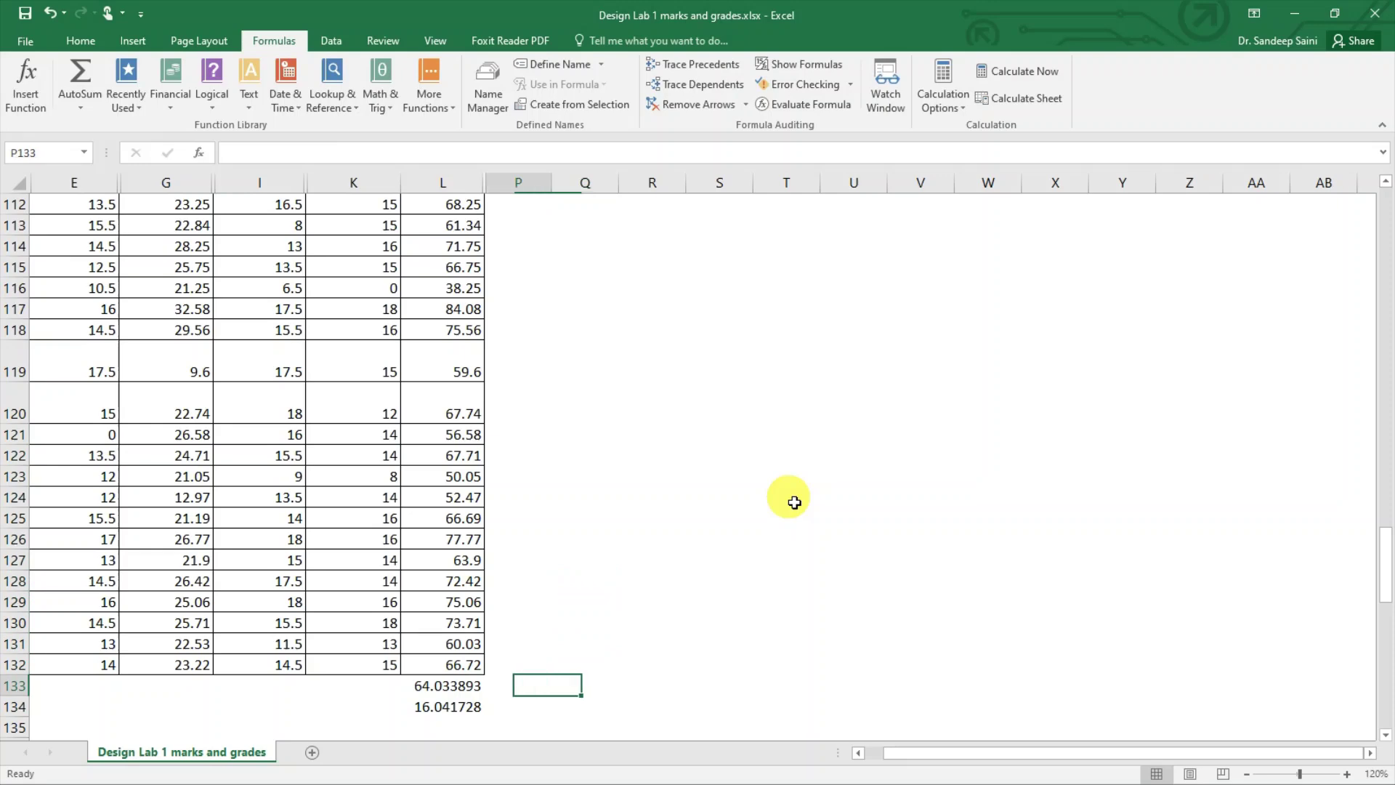
{"action": "key", "text": "Left"}
{"action": "key", "text": "Down"}
{"action": "key", "text": "Down"}
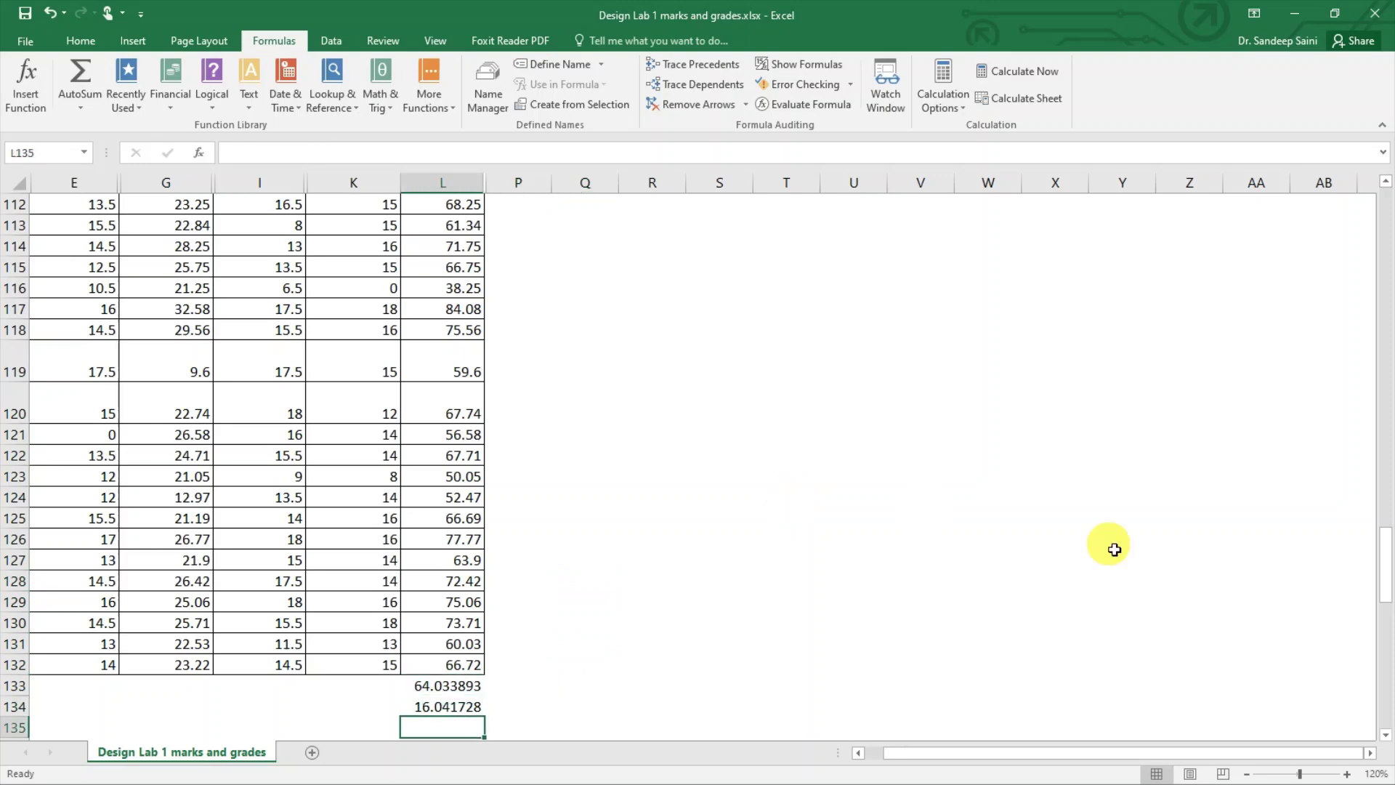
{"action": "left_click", "coordinate": [1386, 735]}
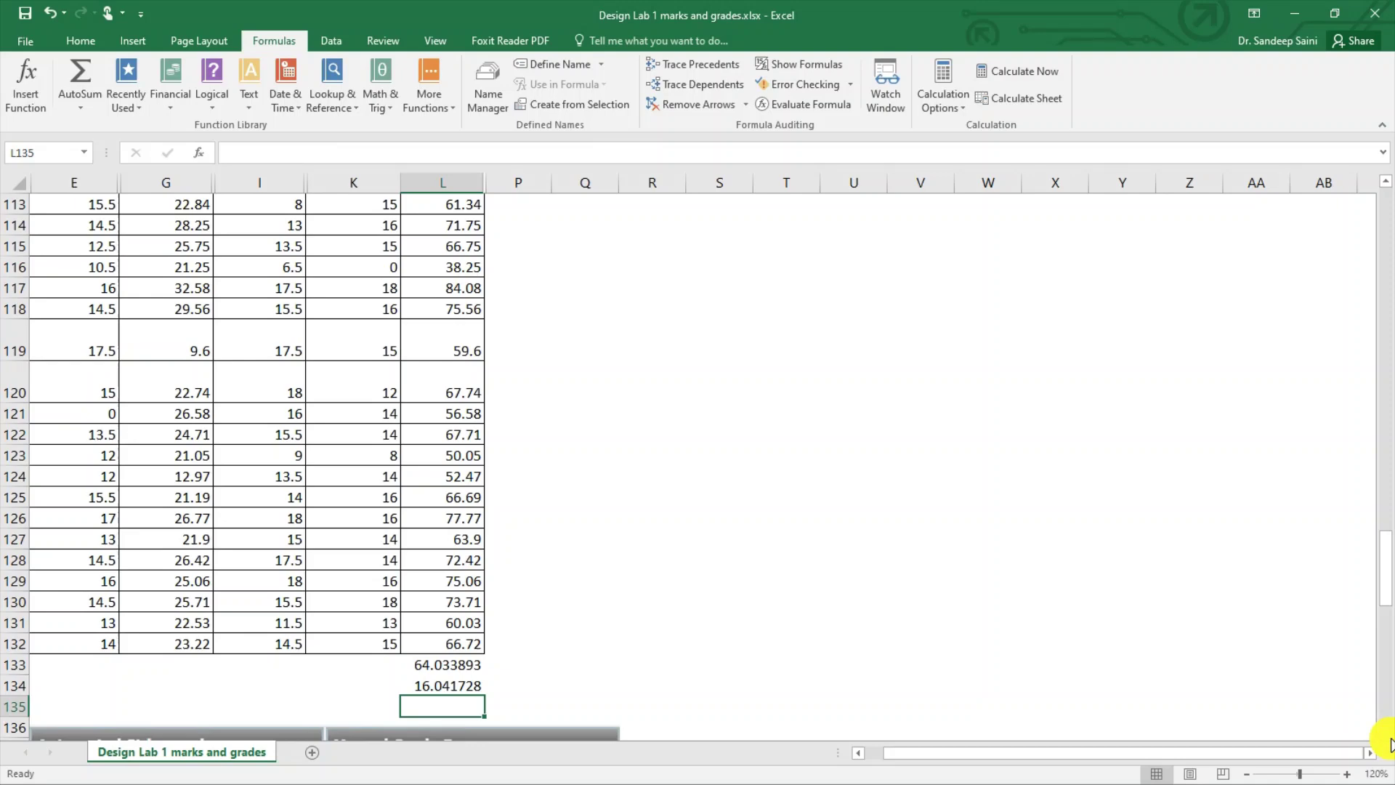
- Scroll down to the grade tables and the histogram showing 36 B, 40 BC and 21 C
{"action": "left_click_drag", "start_coordinate": [1386, 736], "coordinate": [1389, 738]}
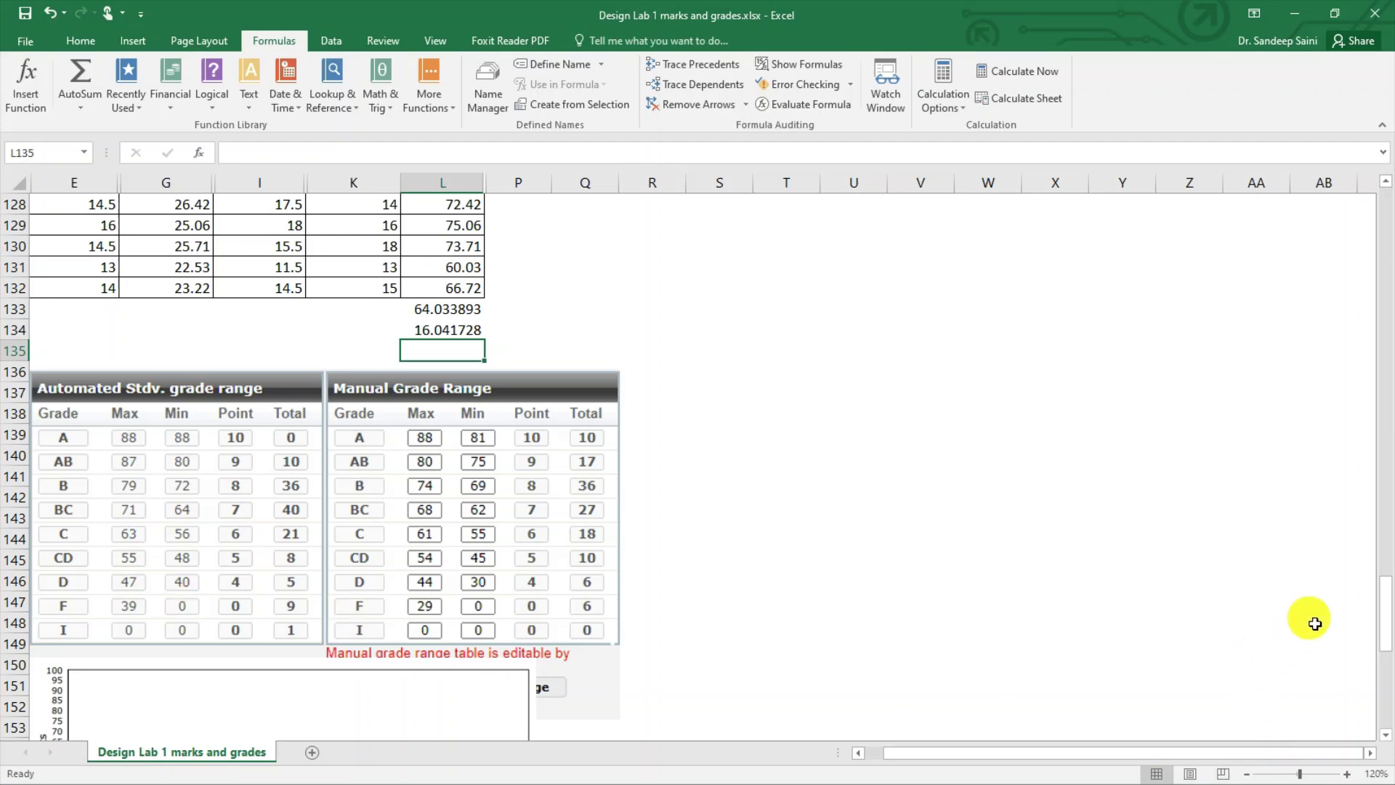
{"action": "left_click", "coordinate": [1386, 734]}
{"action": "scroll", "coordinate": [1063, 724], "scroll_direction": "down", "scroll_amount": 4}
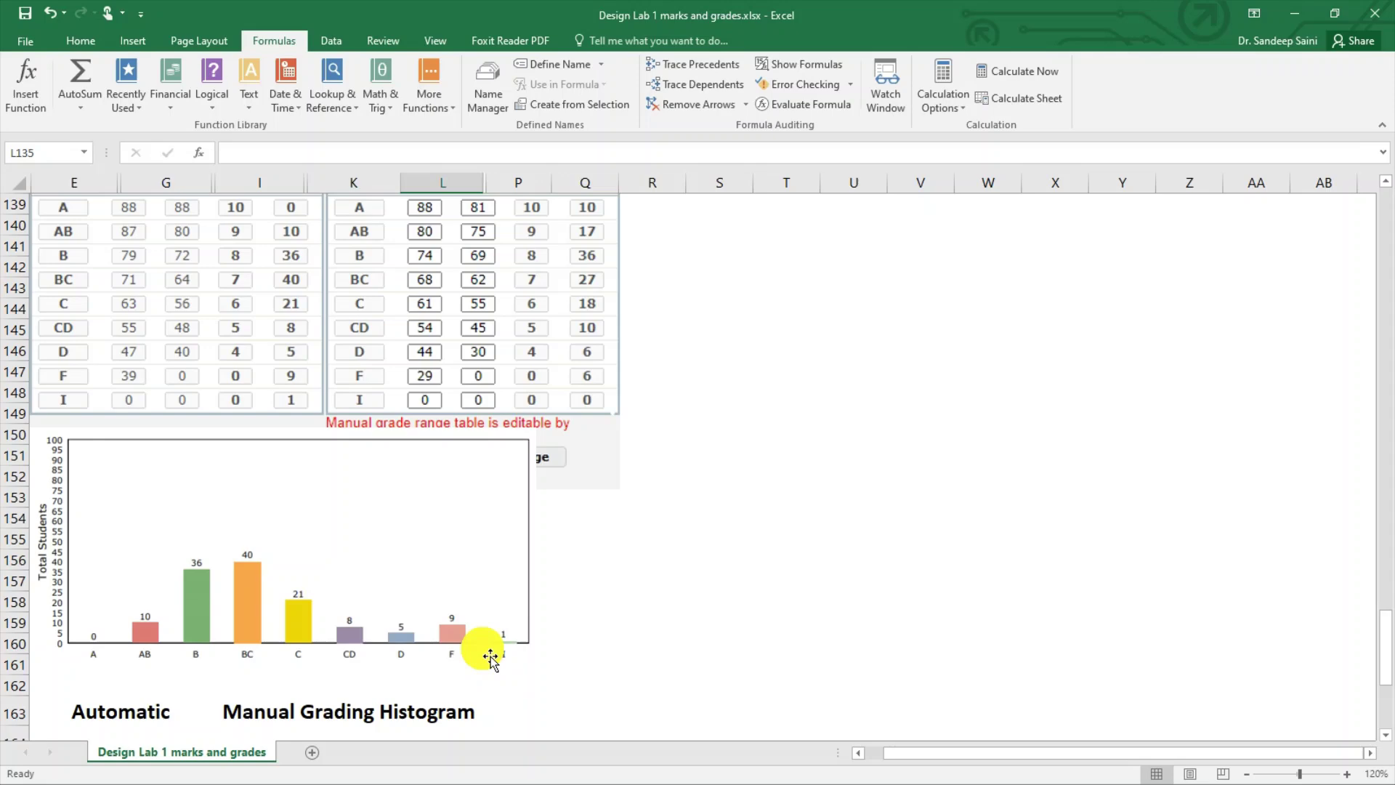
- Scroll down to the Manual Grading Histogram around rows 163–175
{"action": "left_click", "coordinate": [1388, 188]}
{"action": "left_click", "coordinate": [1387, 187]}
{"action": "left_click", "coordinate": [1387, 188]}
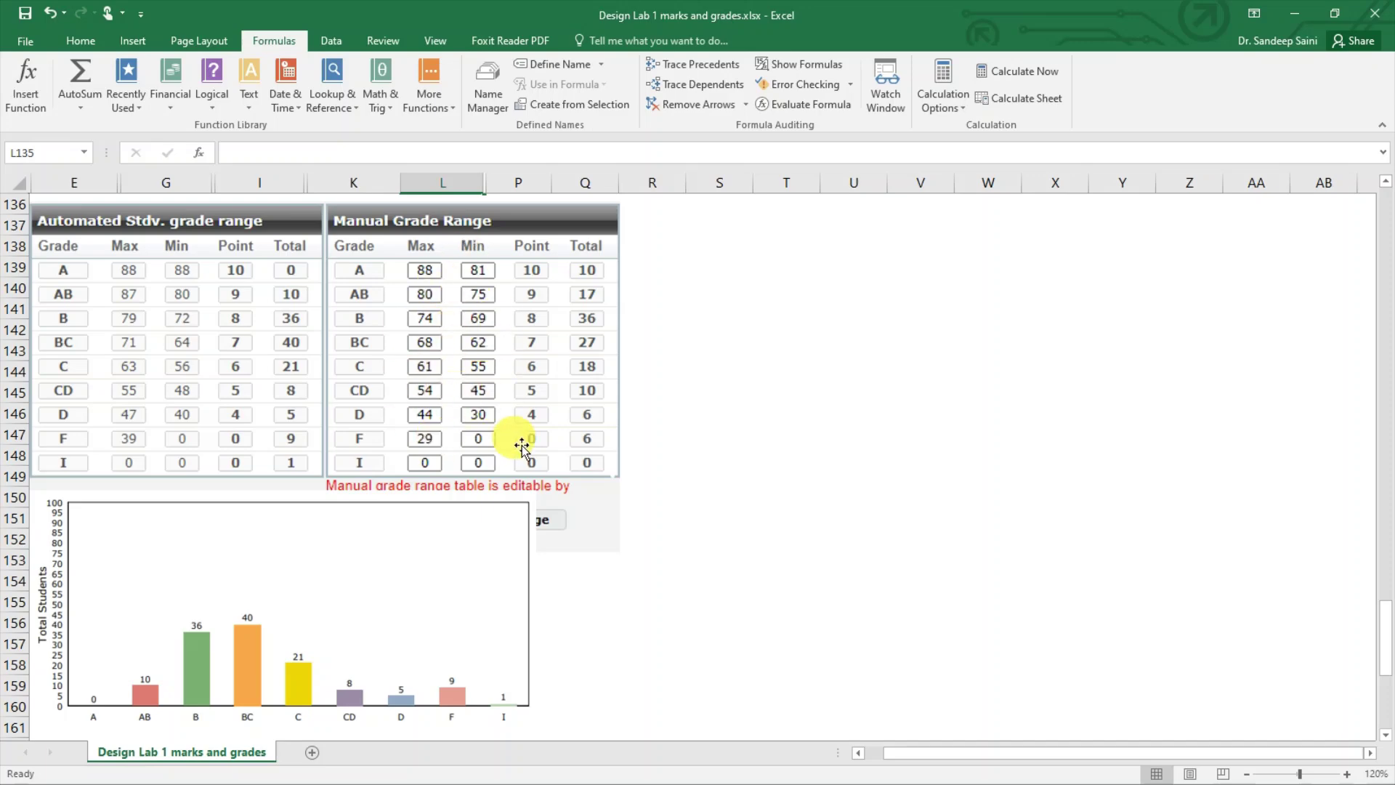
{"action": "left_click", "coordinate": [1384, 705]}
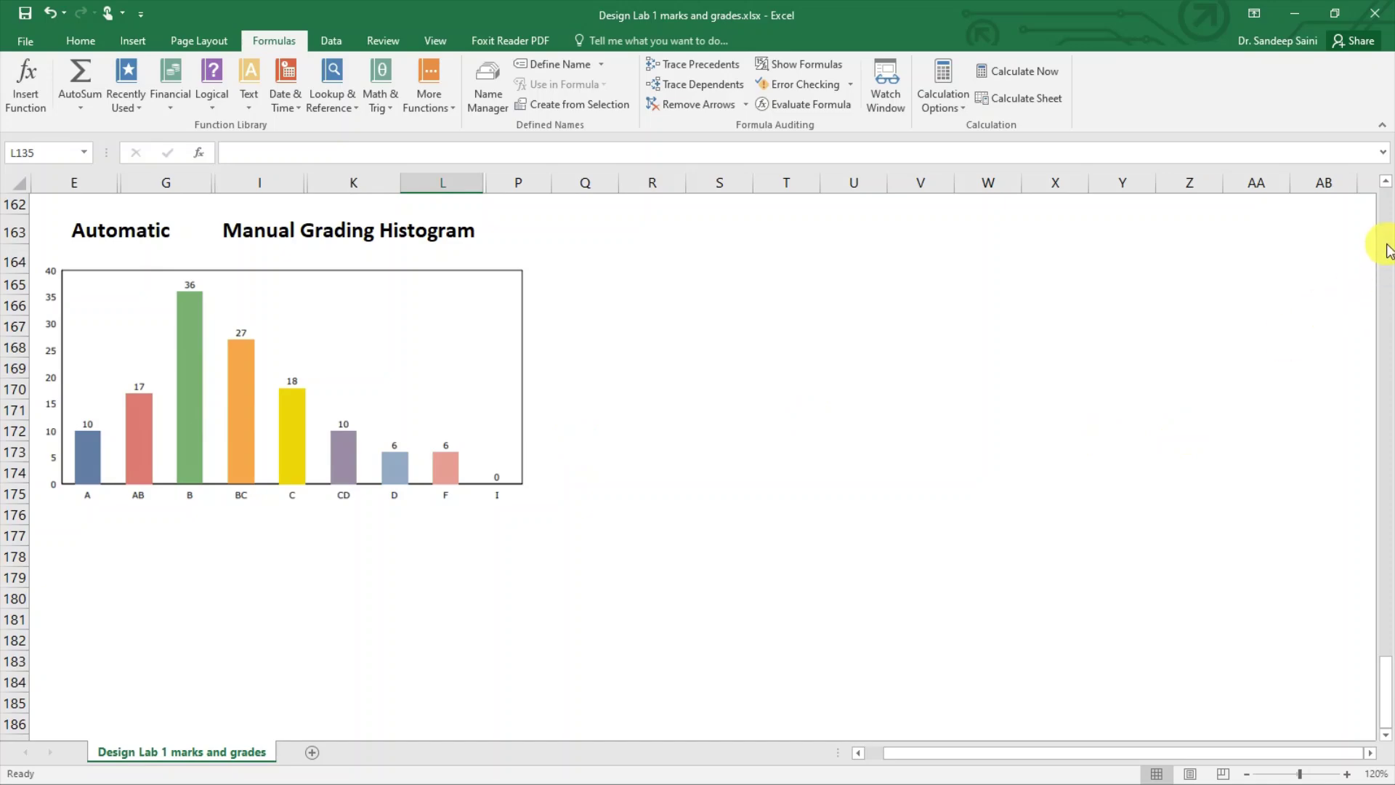
- Unhide the hidden columns within I to P, revealing END SEM and the grade columns
{"action": "scroll", "coordinate": [1385, 251], "scroll_direction": "up", "scroll_amount": 20}
{"action": "scroll", "coordinate": [1388, 251], "scroll_direction": "up", "scroll_amount": 20}
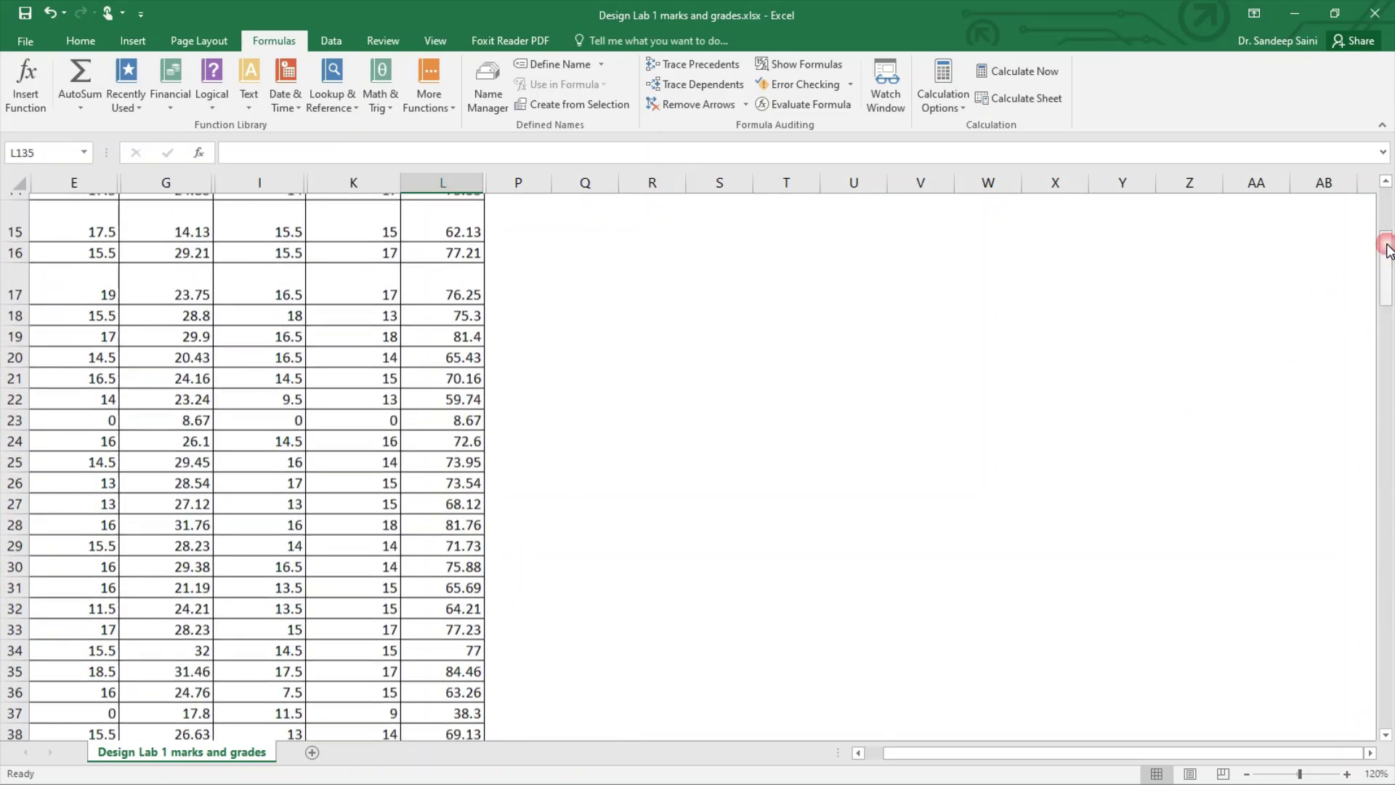
{"action": "scroll", "coordinate": [1388, 206], "scroll_direction": "up", "scroll_amount": 5}
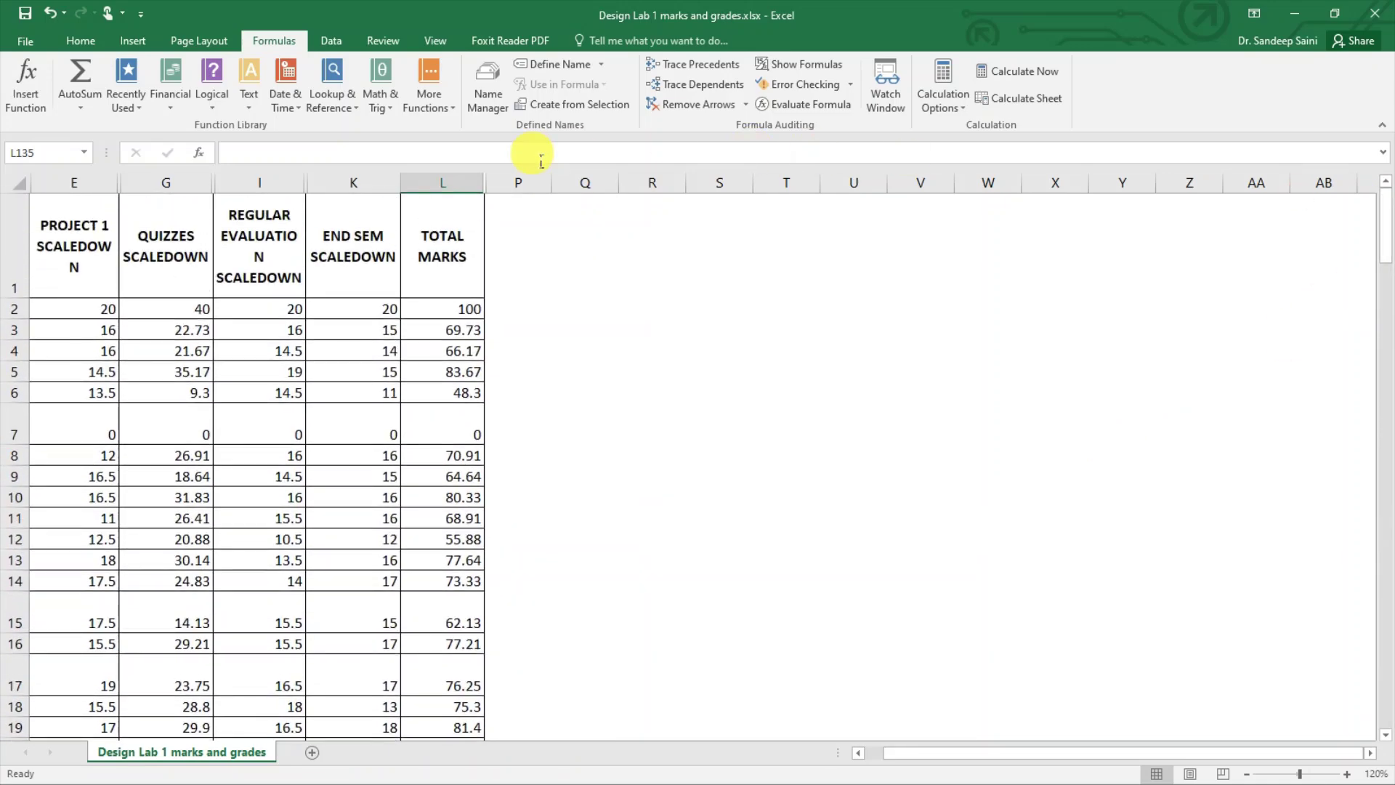
{"action": "left_click", "coordinate": [465, 183]}
{"action": "left_click", "coordinate": [462, 186]}
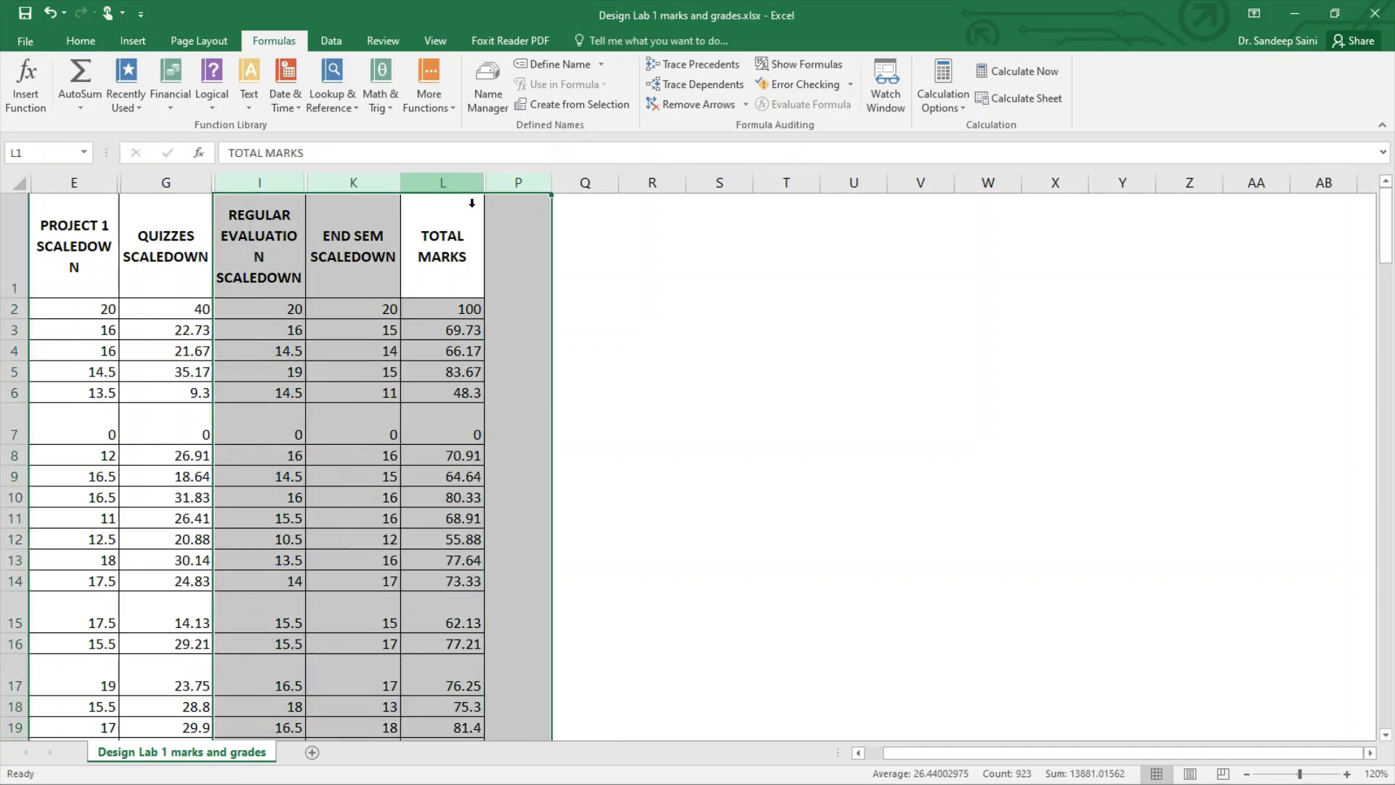
{"action": "right_click", "coordinate": [469, 200]}
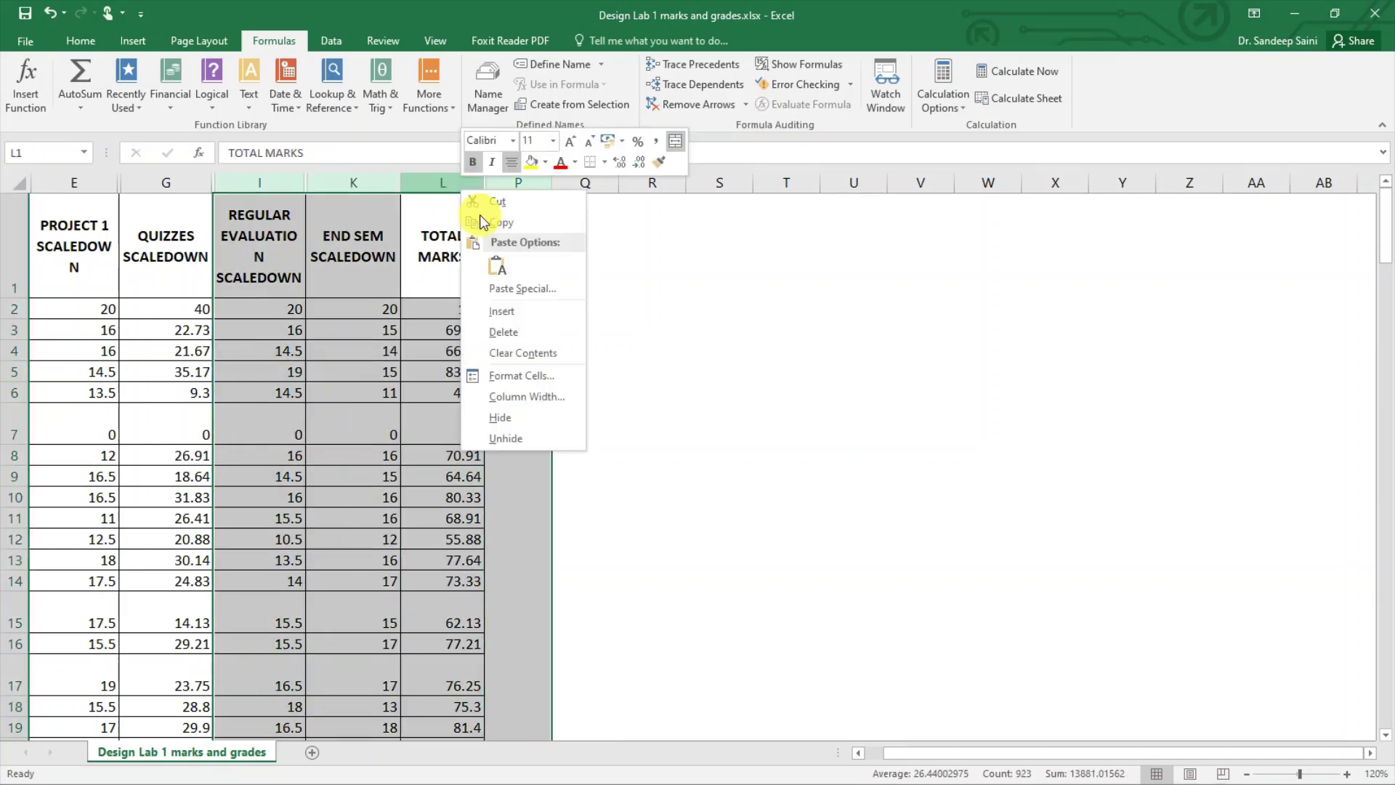
{"action": "left_click", "coordinate": [521, 436]}
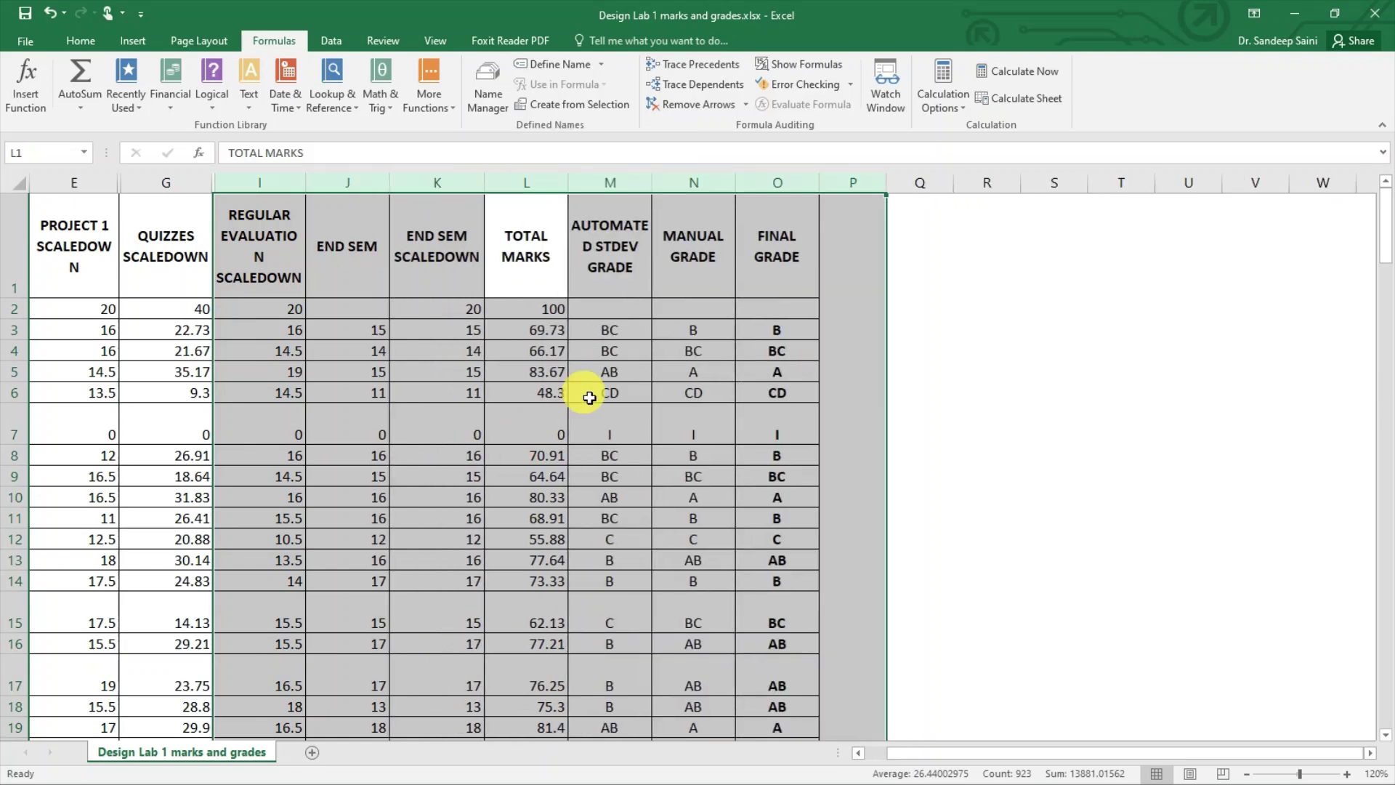
{"action": "left_click", "coordinate": [639, 323]}
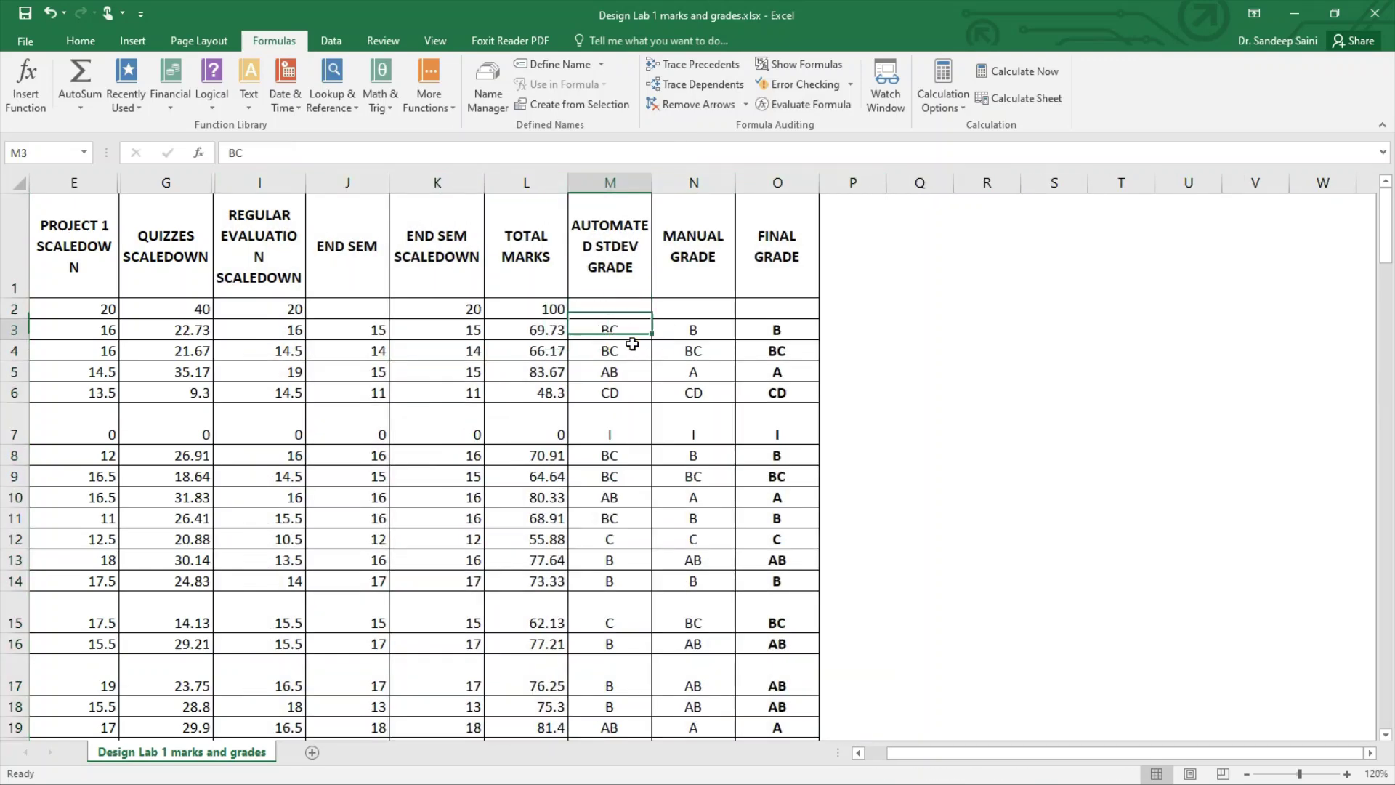
{"action": "left_click", "coordinate": [672, 334]}
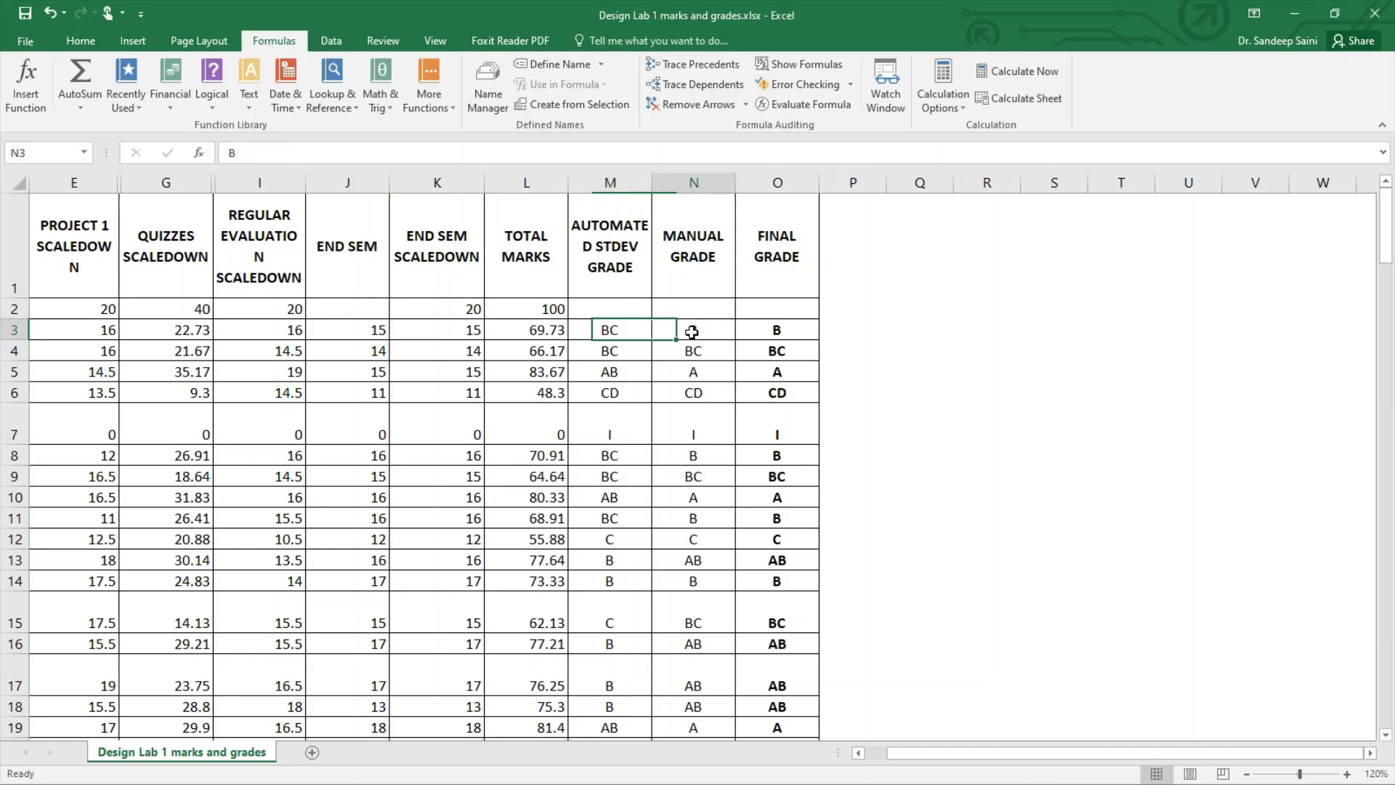
{"action": "left_click", "coordinate": [753, 327]}
{"action": "key", "text": "Down"}
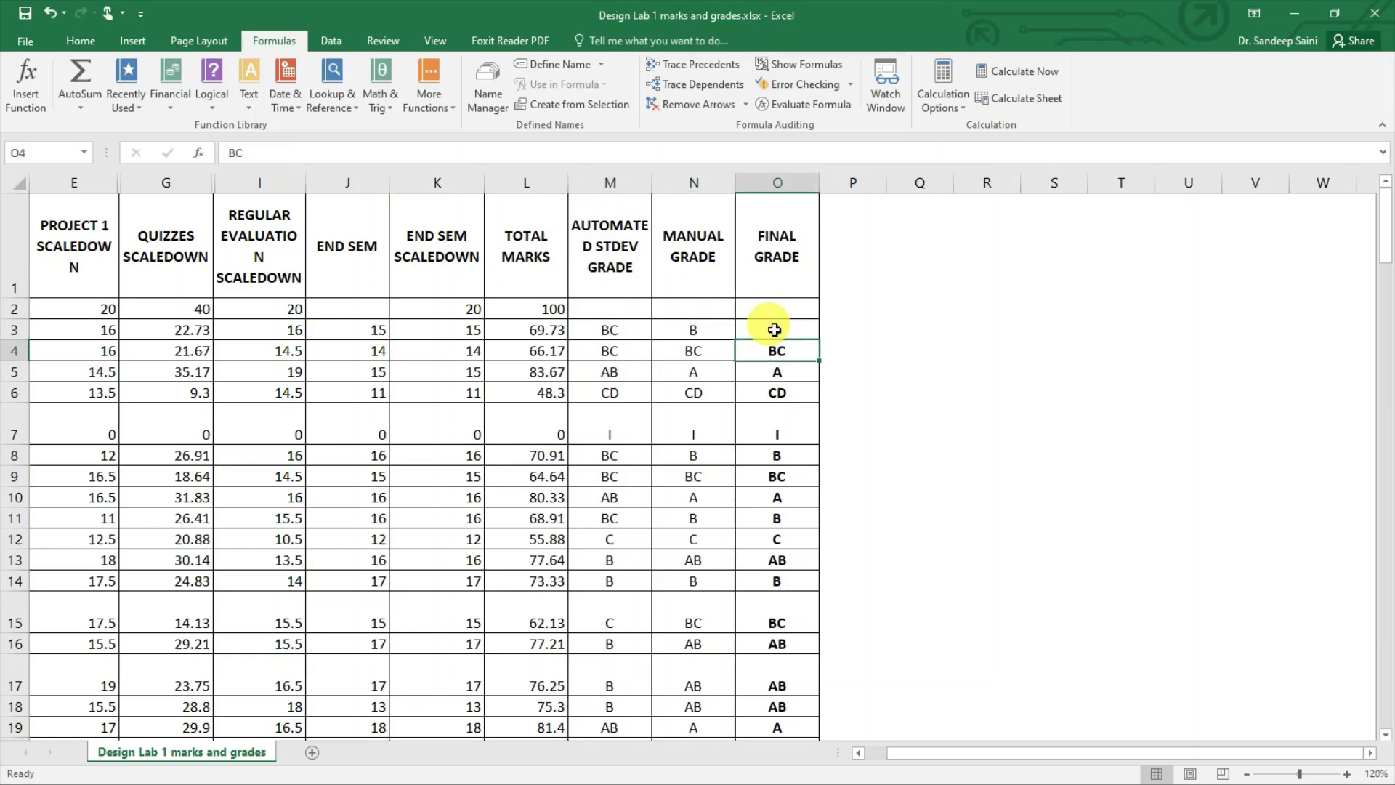
{"action": "scroll", "coordinate": [775, 330], "scroll_direction": "down", "scroll_amount": 5}
{"action": "scroll", "coordinate": [775, 330], "scroll_direction": "up", "scroll_amount": 5}
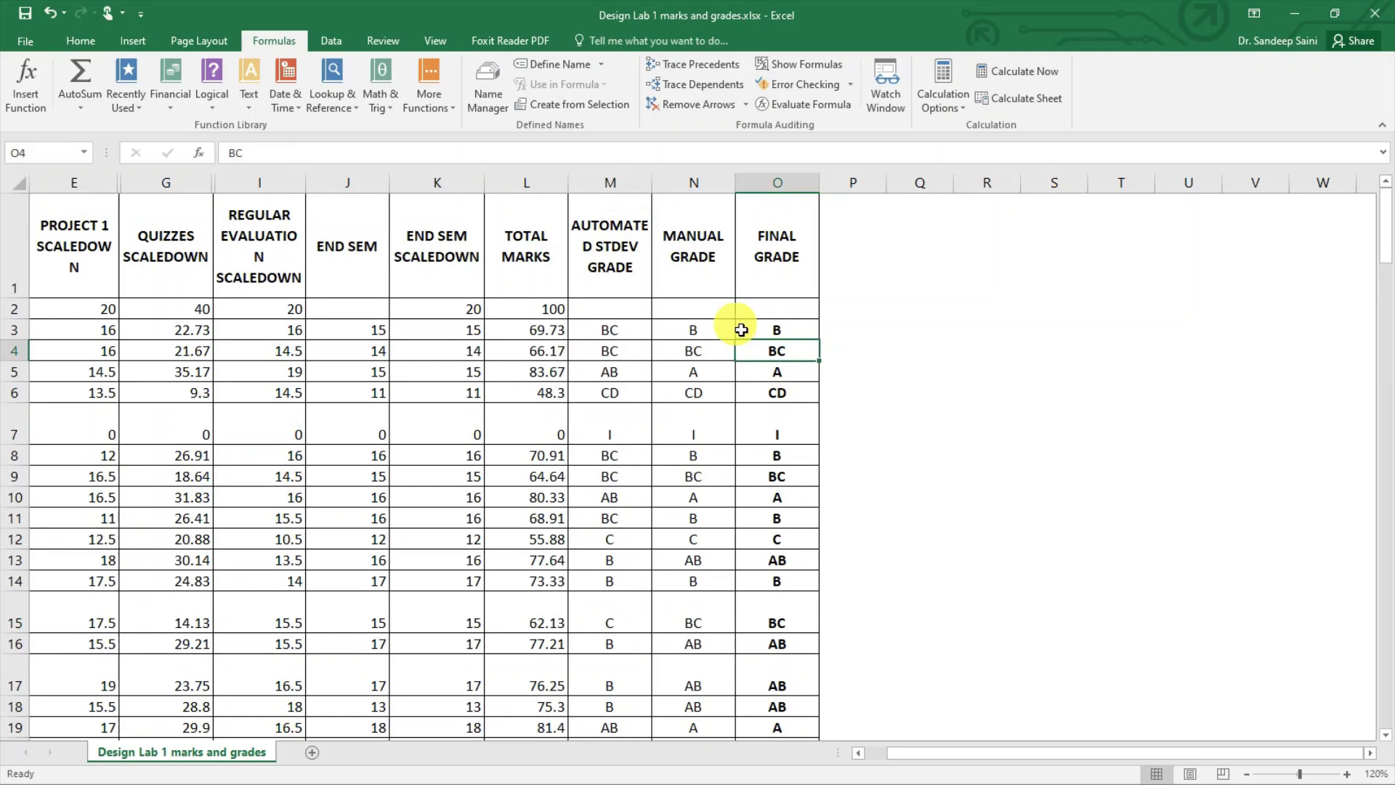
{"action": "left_click", "coordinate": [611, 336]}
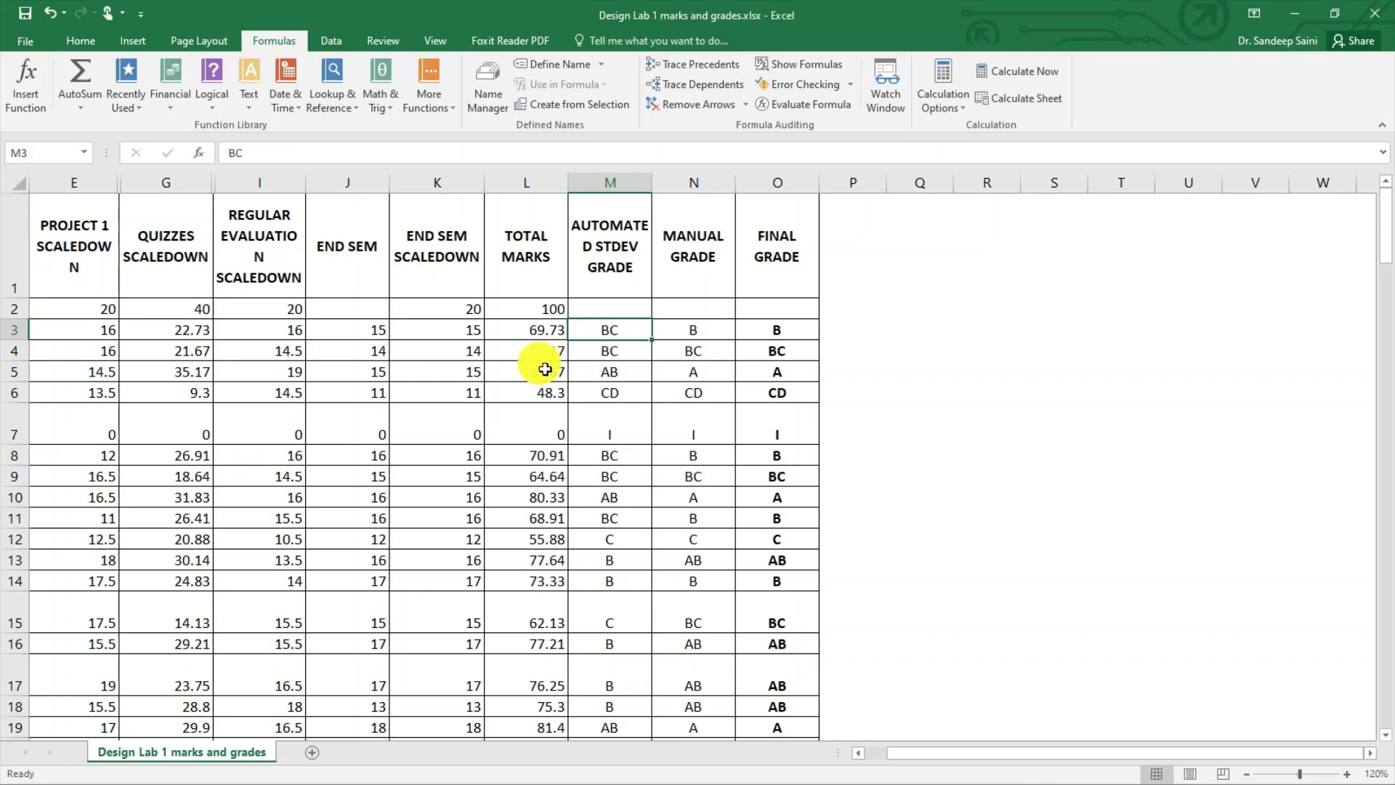
- Select the marks table range E1:N132, from the header row to the last student
{"action": "left_click", "coordinate": [526, 287]}
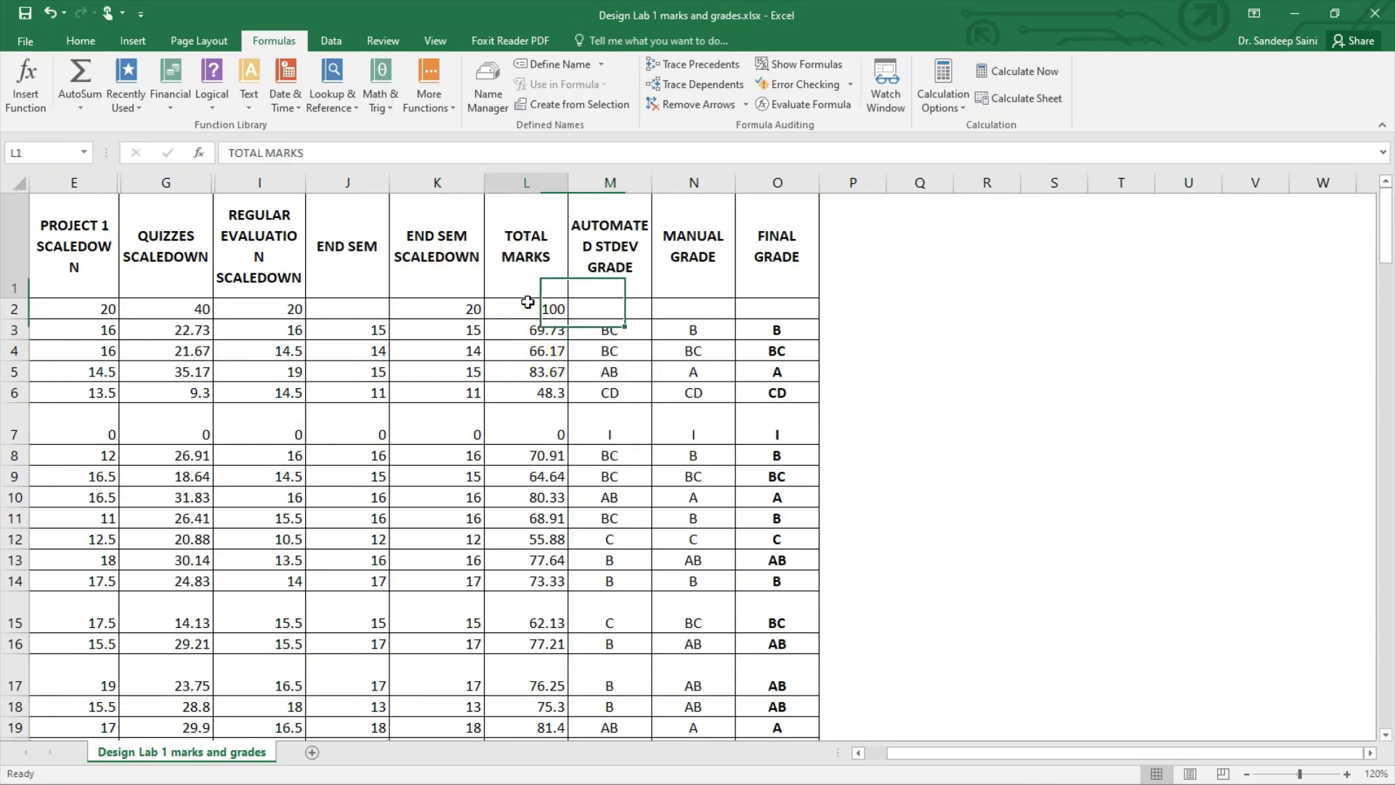
{"action": "left_click", "coordinate": [529, 183]}
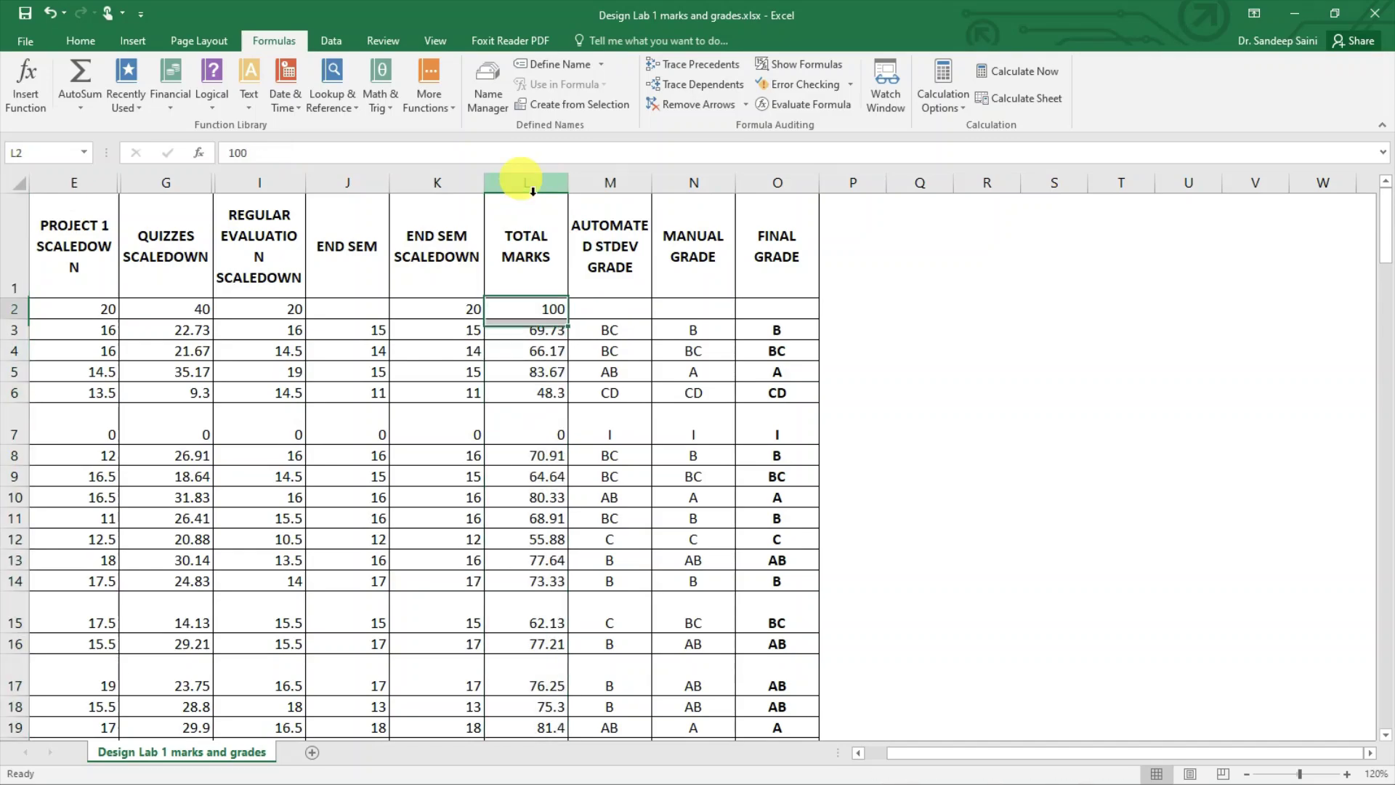
{"action": "key", "text": "shift+Left"}
{"action": "key", "text": "shift+Left"}
{"action": "key", "text": "shift+Left"}
{"action": "key", "text": "shift+Left"}
{"action": "key", "text": "shift+Left"}
{"action": "key", "text": "shift+Down"}
{"action": "key", "text": "shift+Down"}
{"action": "key", "text": "shift+Down"}
{"action": "key", "text": "shift+Down"}
{"action": "key", "text": "shift+Down"}
{"action": "key", "text": "shift+Down"}
{"action": "key", "text": "shift+Down"}
{"action": "key", "text": "shift+Down"}
{"action": "key", "text": "shift+Down"}
{"action": "key", "text": "shift+Down"}
{"action": "key", "text": "shift+Down"}
{"action": "key", "text": "shift+Down"}
{"action": "key", "text": "shift+Down"}
{"action": "key", "text": "shift+Down"}
{"action": "key", "text": "shift+Down"}
{"action": "key", "text": "shift+Down"}
{"action": "key", "text": "shift+Down"}
{"action": "key", "text": "shift+Down"}
{"action": "key", "text": "shift+Down"}
{"action": "key", "text": "shift+Down"}
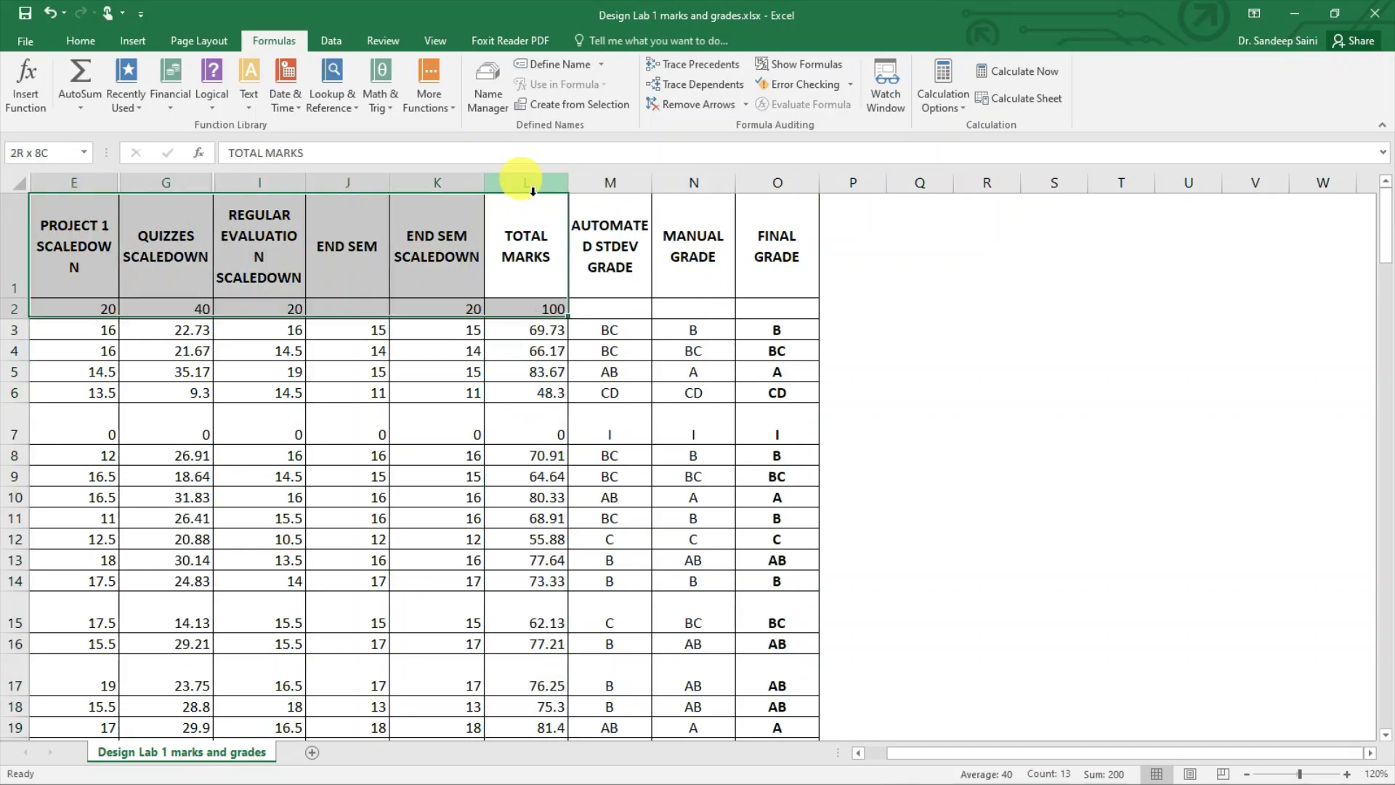
{"action": "key", "text": "ctrl+shift+Down"}
{"action": "scroll", "coordinate": [533, 190], "scroll_direction": "down", "scroll_amount": 8}
{"action": "scroll", "coordinate": [532, 191], "scroll_direction": "up", "scroll_amount": 4}
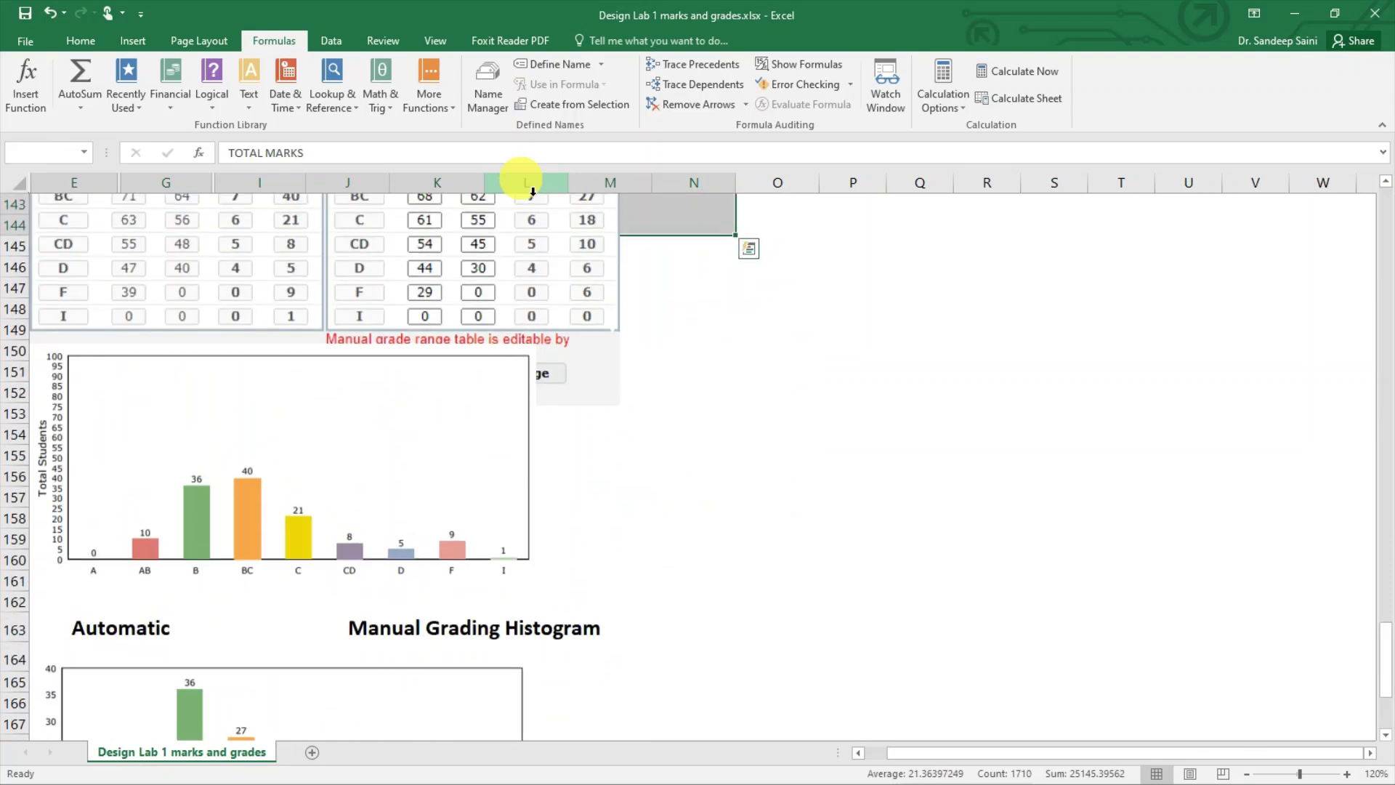
{"action": "key", "text": "shift+Up"}
{"action": "key", "text": "shift+Up"}
{"action": "key", "text": "shift+Up"}
{"action": "key", "text": "shift+Up"}
{"action": "key", "text": "shift+Up"}
{"action": "key", "text": "shift+Up"}
{"action": "key", "text": "shift+Up"}
{"action": "key", "text": "shift+Up"}
{"action": "key", "text": "shift+Up"}
{"action": "key", "text": "shift+Up"}
{"action": "key", "text": "shift+Up"}
{"action": "key", "text": "shift+Up"}
{"action": "key", "text": "shift+Up"}
{"action": "key", "text": "shift+Up"}
{"action": "key", "text": "shift+Up"}
{"action": "key", "text": "shift+Up"}
{"action": "key", "text": "shift+Up"}
{"action": "key", "text": "shift+Up"}
{"action": "key", "text": "shift+Up"}
{"action": "key", "text": "shift+Up"}
{"action": "key", "text": "shift+Up"}
{"action": "key", "text": "shift+Up"}
{"action": "key", "text": "shift+Up"}
{"action": "key", "text": "shift+Up"}
{"action": "key", "text": "shift+Up"}
{"action": "key", "text": "shift+Up"}
{"action": "key", "text": "shift+Up"}
{"action": "key", "text": "shift+Up"}
{"action": "key", "text": "shift+Up"}
{"action": "key", "text": "shift+Up"}
{"action": "key", "text": "shift+Up"}
{"action": "key", "text": "shift+Up"}
{"action": "key", "text": "shift+Up"}
{"action": "key", "text": "shift+Up"}
{"action": "key", "text": "shift+Down"}
{"action": "key", "text": "shift+Down"}
{"action": "key", "text": "shift+Down"}
{"action": "key", "text": "shift+Down"}
{"action": "key", "text": "shift+Down"}
{"action": "key", "text": "shift+Down"}
{"action": "key", "text": "shift+Down"}
{"action": "key", "text": "shift+Down"}
{"action": "key", "text": "shift+Down"}
{"action": "key", "text": "shift+Down"}
{"action": "key", "text": "shift+Down"}
{"action": "key", "text": "shift+Down"}
{"action": "key", "text": "shift+Down"}
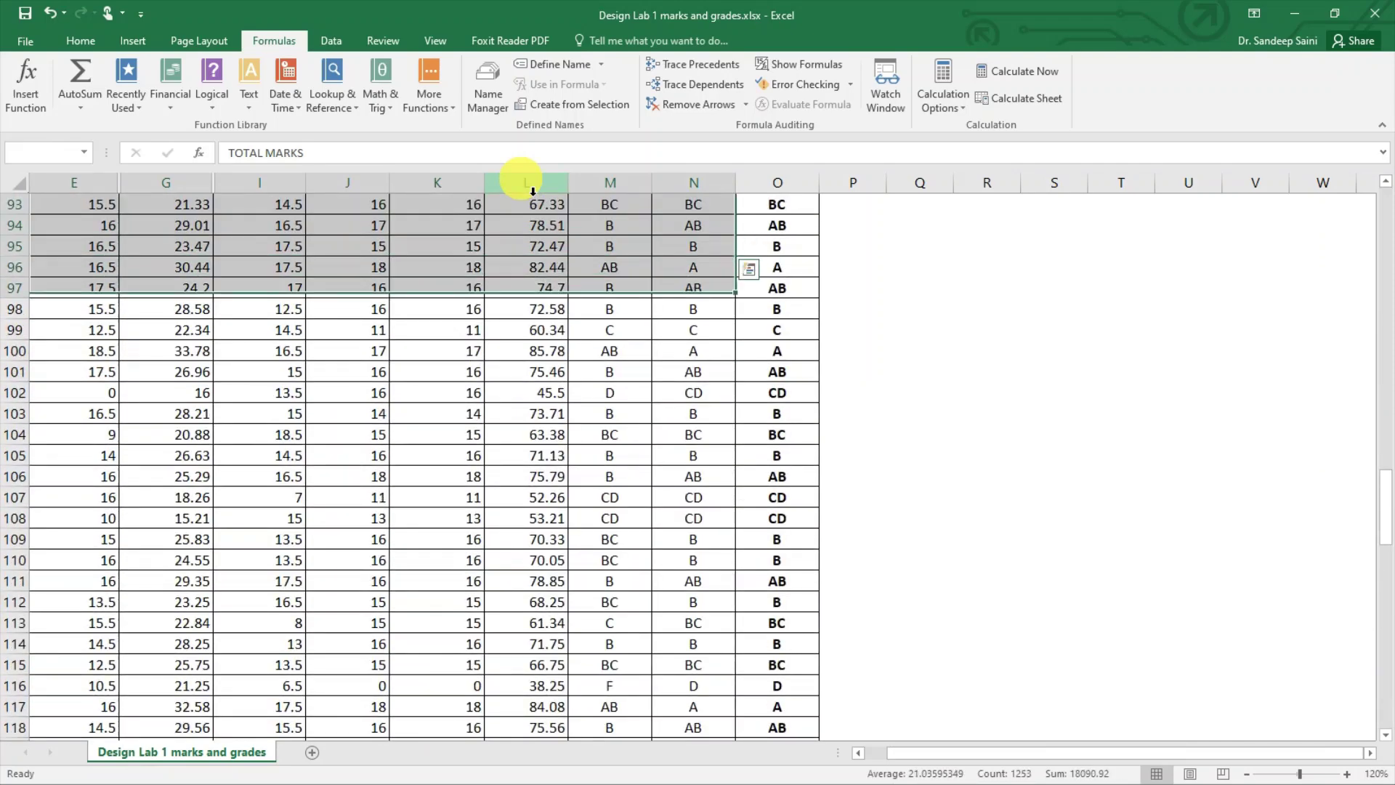
{"action": "key", "text": "shift+Down"}
{"action": "key", "text": "shift+Down"}
{"action": "key", "text": "shift+Down"}
{"action": "key", "text": "shift+Down"}
{"action": "key", "text": "shift+Down"}
{"action": "key", "text": "shift+Down"}
{"action": "key", "text": "shift+Down"}
{"action": "key", "text": "shift+Down"}
{"action": "key", "text": "shift+Down"}
{"action": "key", "text": "shift+Down"}
{"action": "key", "text": "shift+Down"}
{"action": "key", "text": "shift+Down"}
{"action": "key", "text": "shift+Down"}
{"action": "key", "text": "shift+Down"}
{"action": "key", "text": "shift+Down"}
{"action": "key", "text": "shift+Down"}
{"action": "key", "text": "shift+Down"}
{"action": "key", "text": "shift+Down"}
{"action": "key", "text": "shift+Down"}
{"action": "key", "text": "shift+Down"}
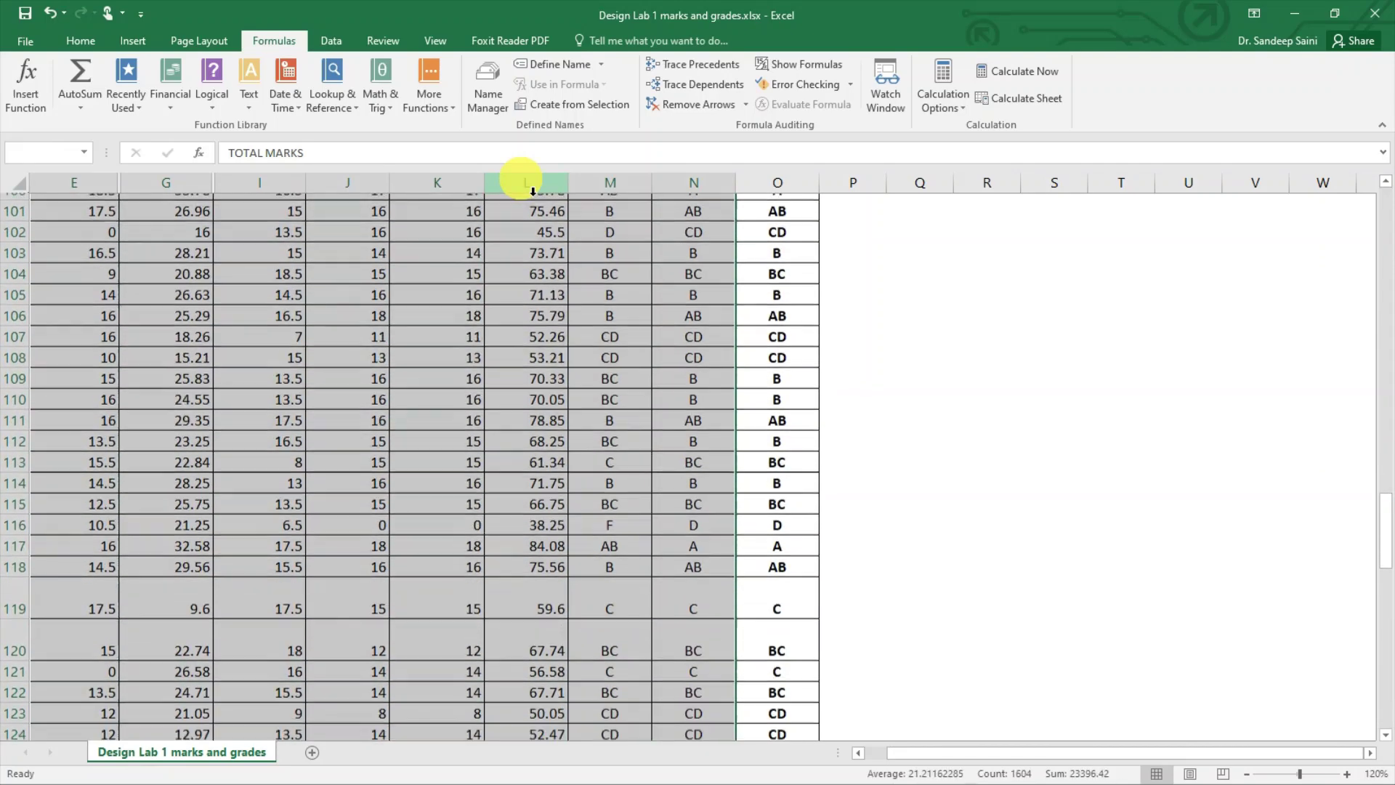
{"action": "key", "text": "shift+Down"}
{"action": "key", "text": "shift+Down"}
{"action": "key", "text": "shift+Down"}
{"action": "key", "text": "shift+Down"}
{"action": "key", "text": "shift+Down"}
{"action": "key", "text": "shift+Down"}
{"action": "key", "text": "shift+Down"}
{"action": "key", "text": "shift+Down"}
{"action": "key", "text": "shift+Down"}
{"action": "key", "text": "shift+Down"}
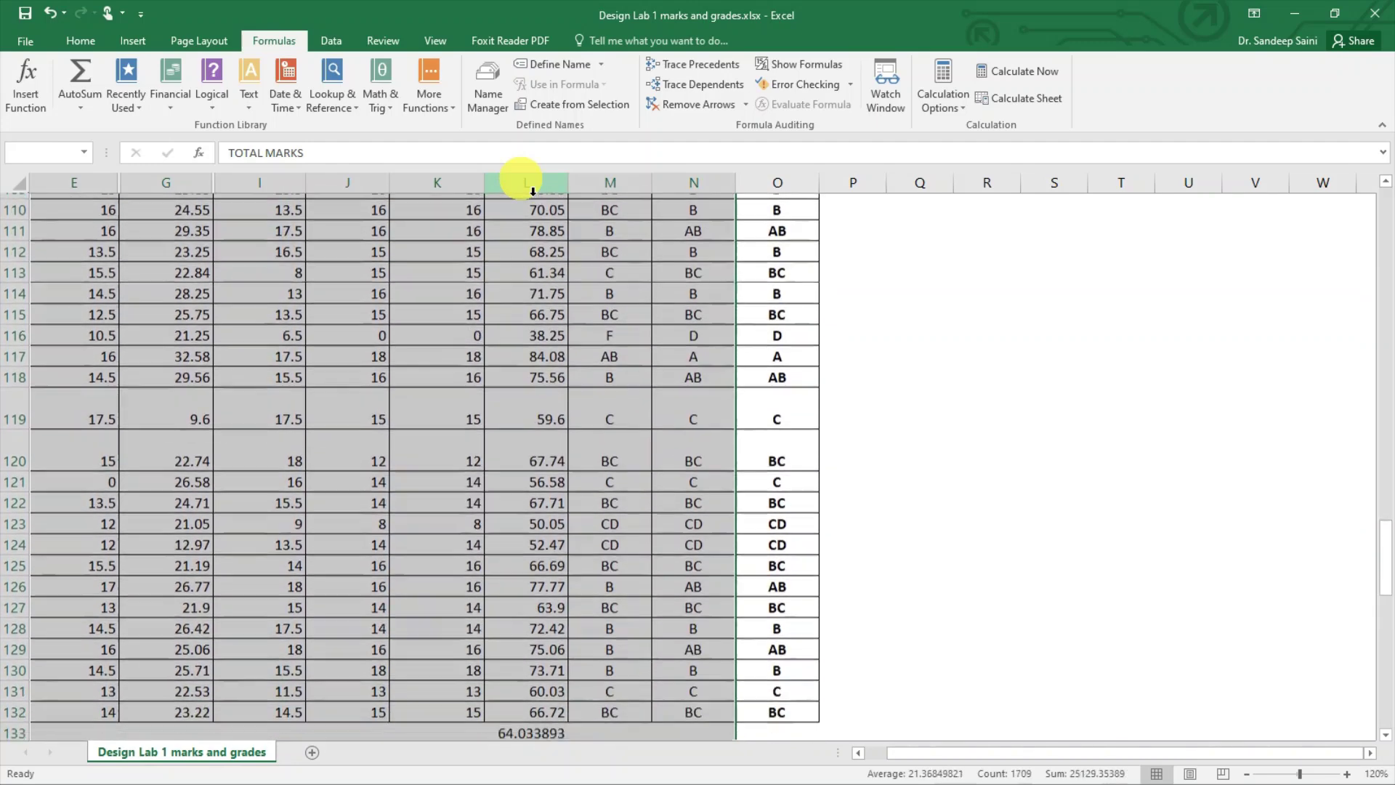
{"action": "key", "text": "shift+Up"}
{"action": "key", "text": "shift+Up"}
{"action": "key", "text": "shift+Up"}
{"action": "key", "text": "shift+Up"}
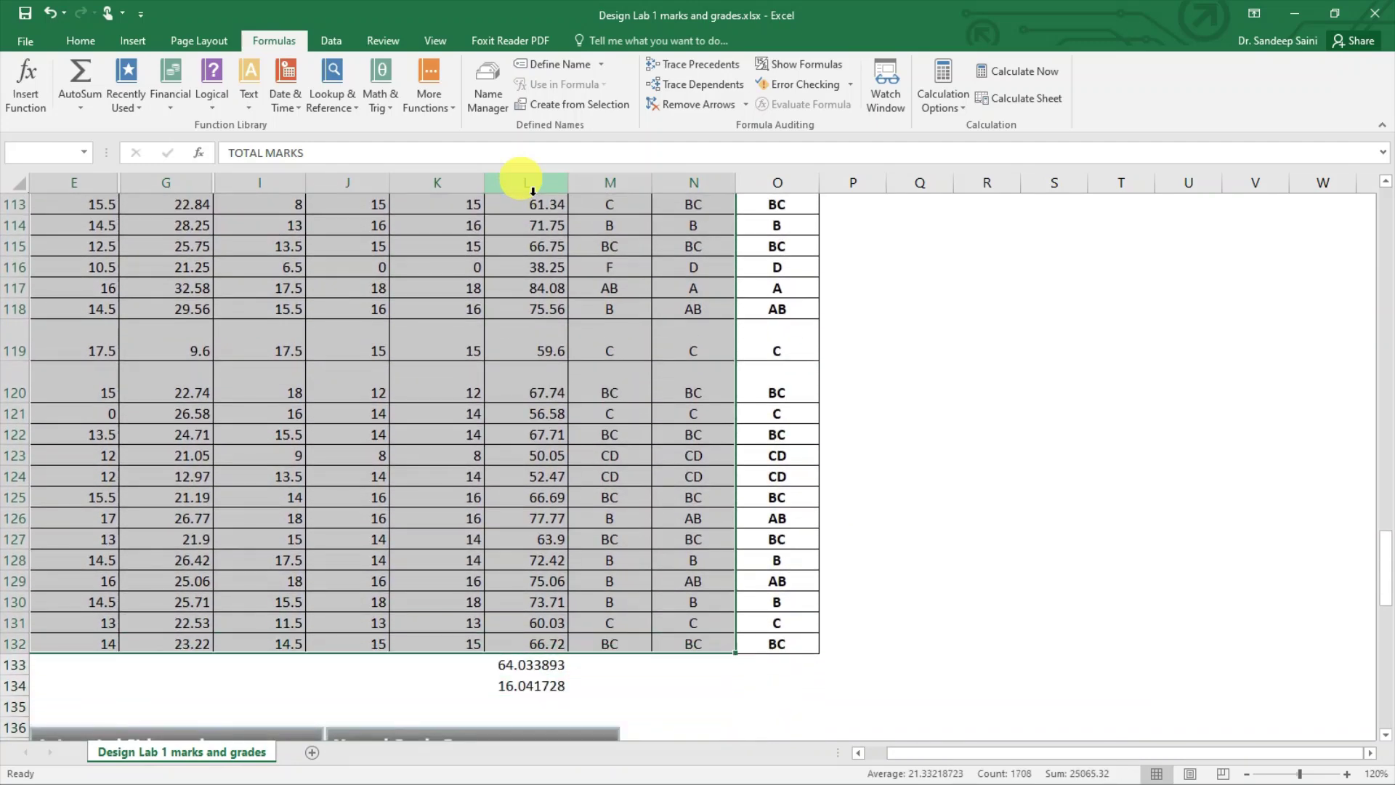
- Sort the selected table by TOTAL MARKS, Largest to Smallest, using the Data Sort dialog
{"action": "left_click", "coordinate": [328, 41]}
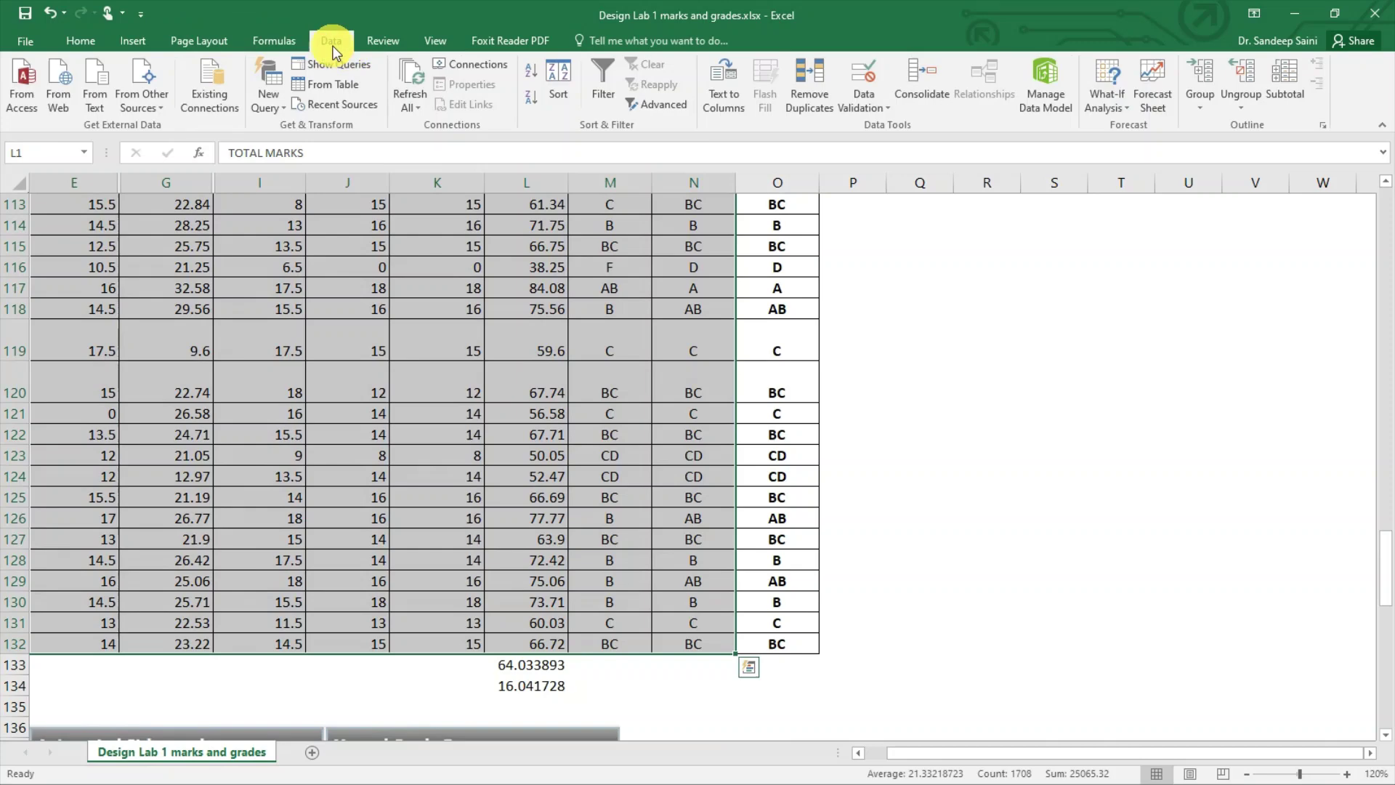
{"action": "left_click", "coordinate": [560, 89]}
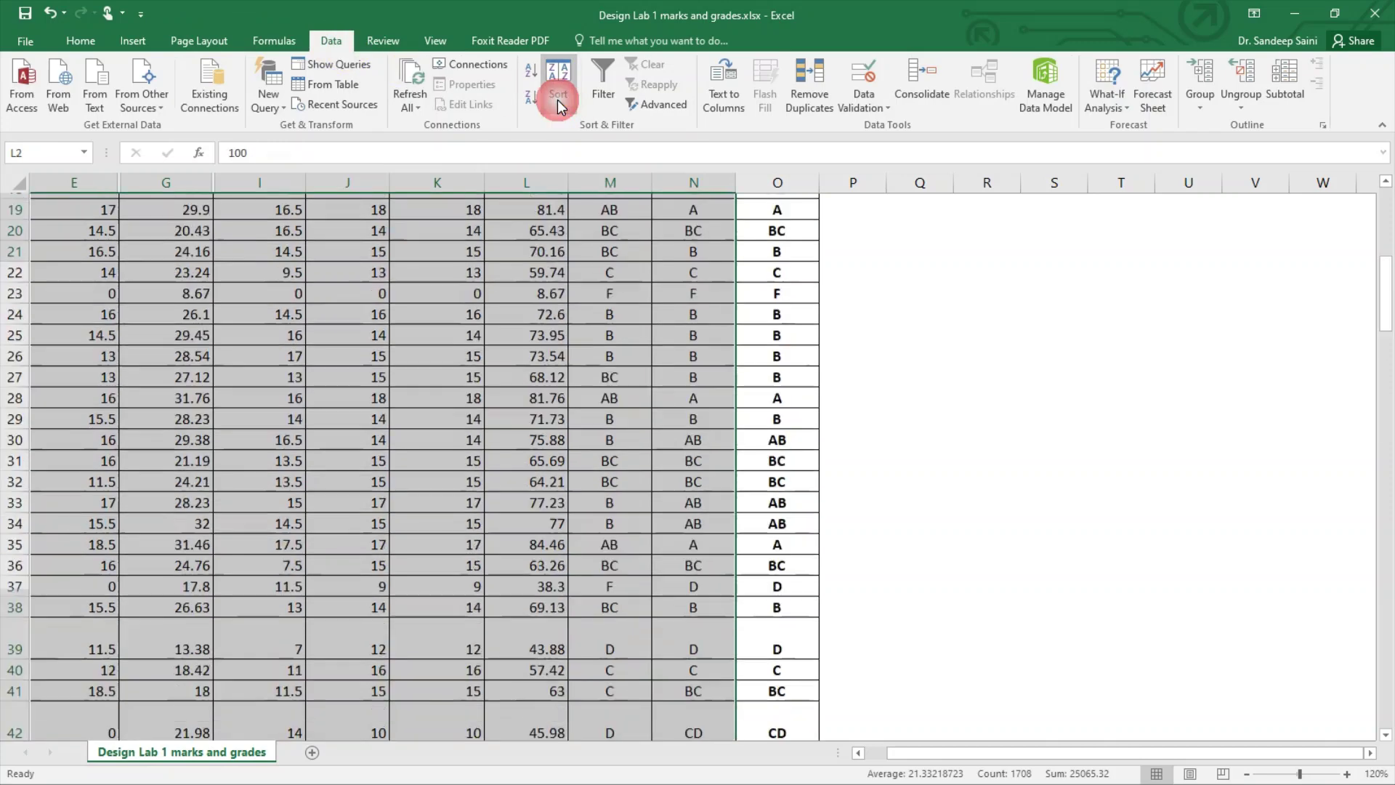
{"action": "left_click", "coordinate": [595, 332]}
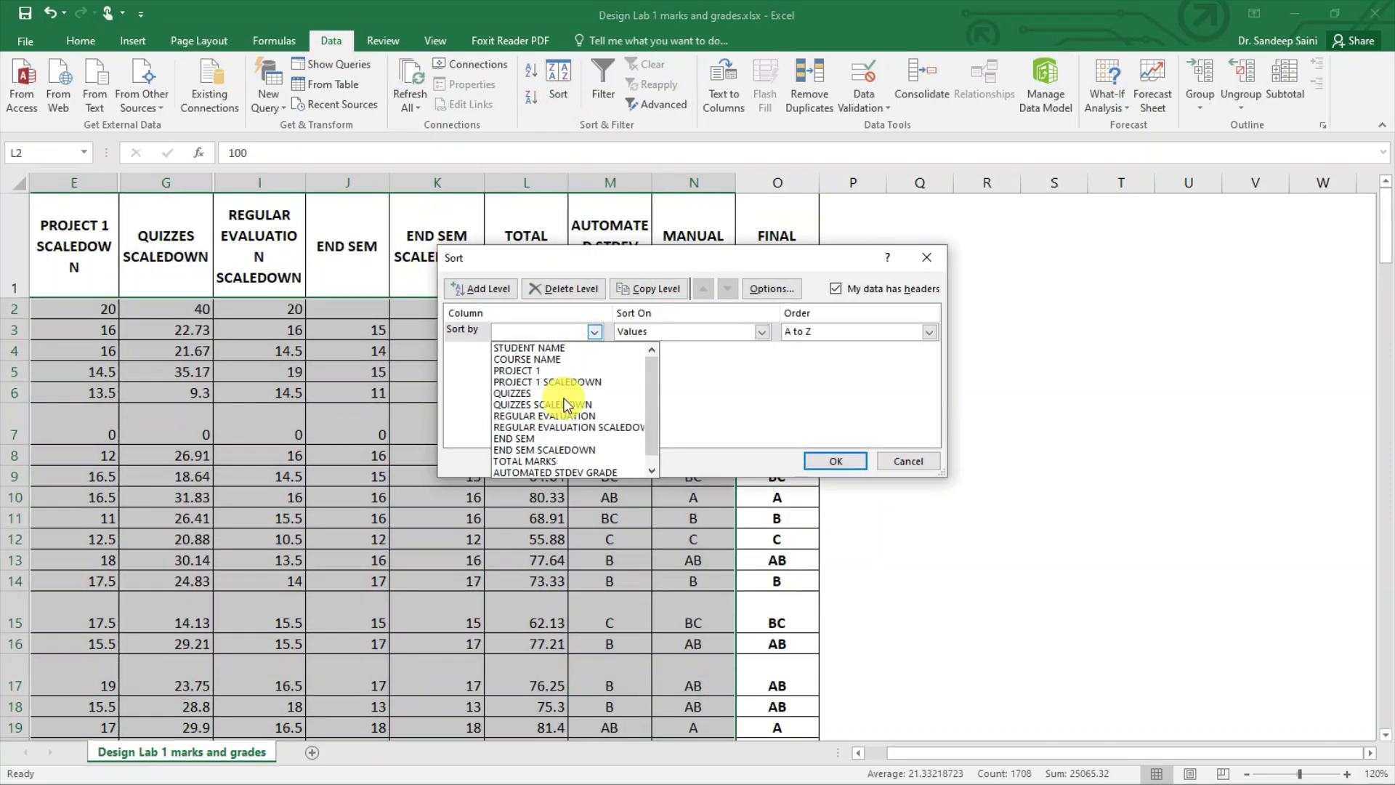
{"action": "left_click", "coordinate": [568, 462]}
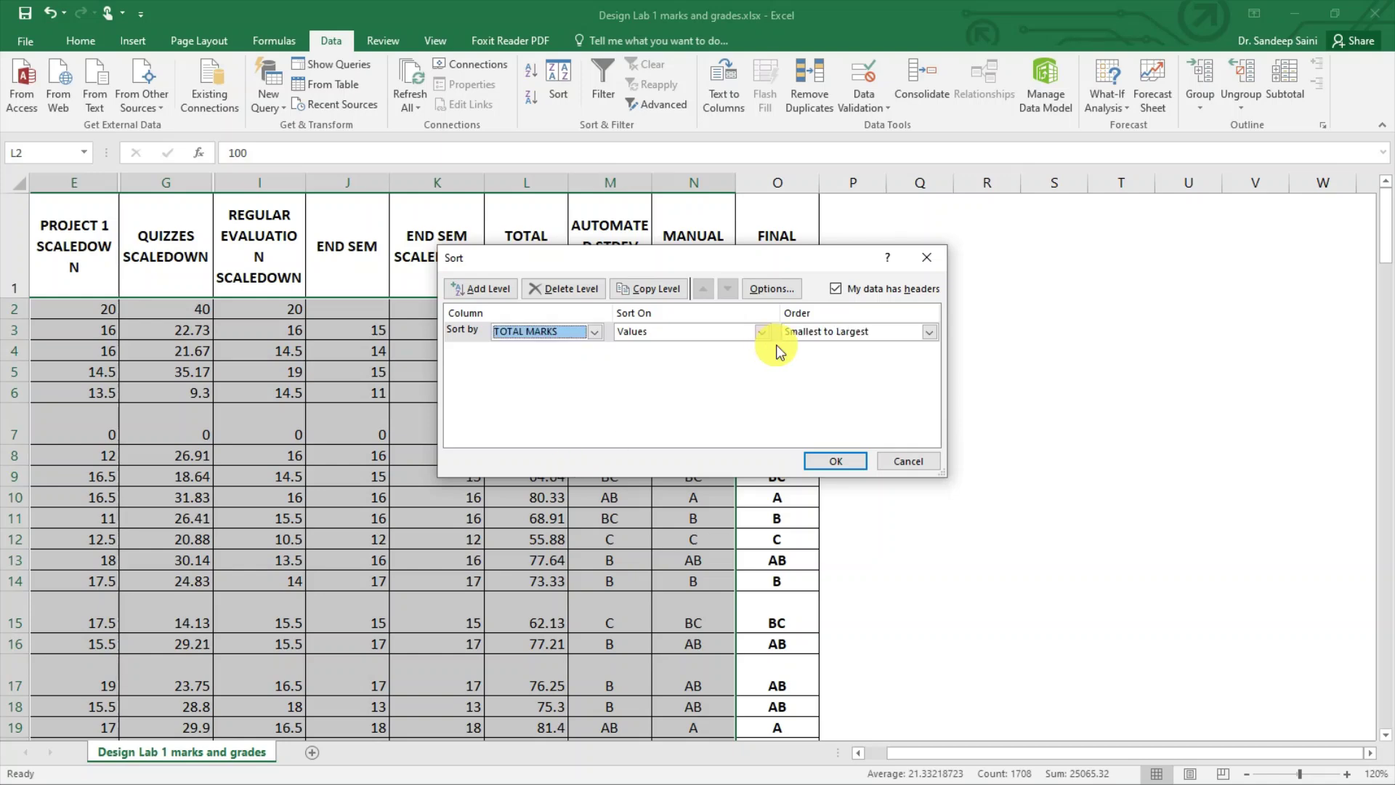
{"action": "left_click", "coordinate": [814, 334]}
{"action": "left_click", "coordinate": [817, 358]}
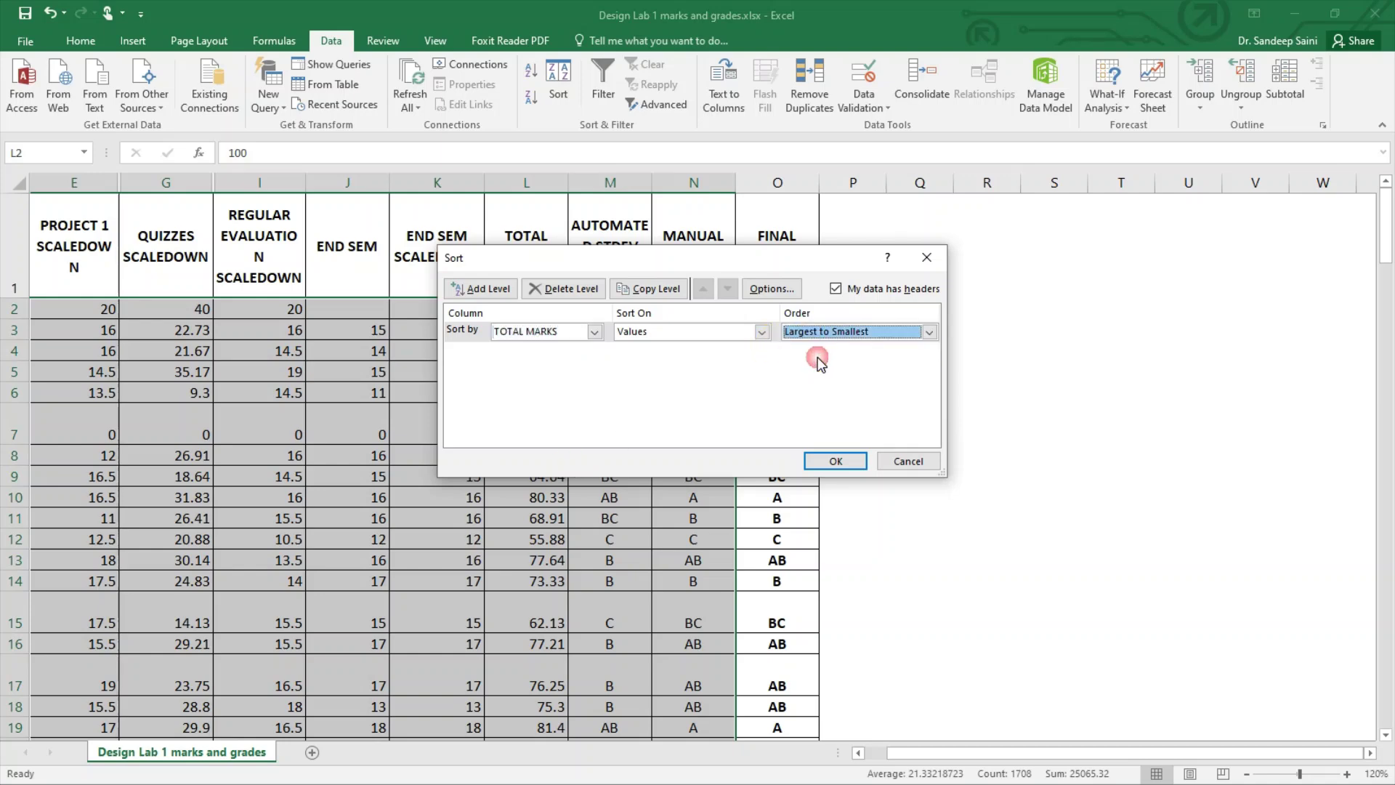
{"action": "left_click", "coordinate": [836, 460]}
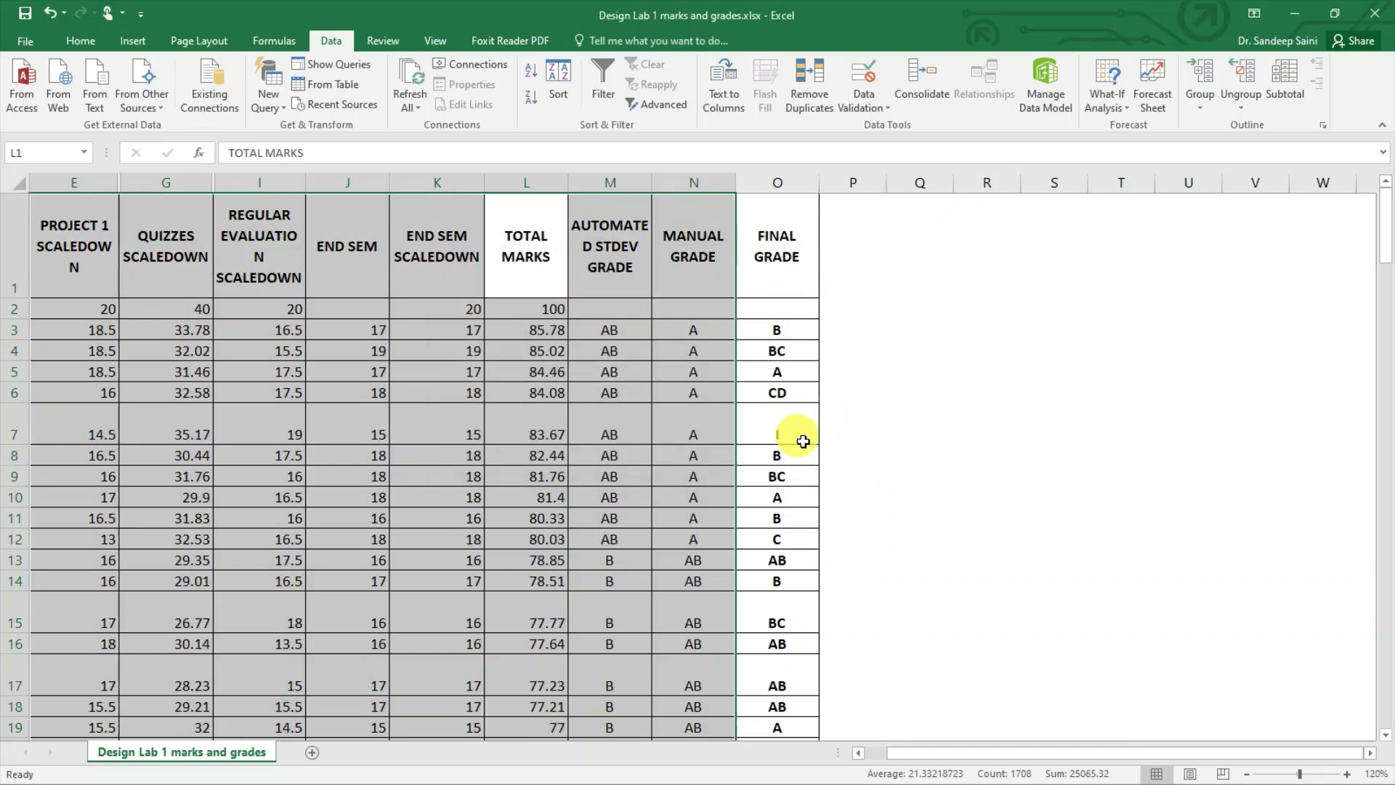
- Insert a blank column M before the automated stdev grade column
{"action": "left_click", "coordinate": [554, 331]}
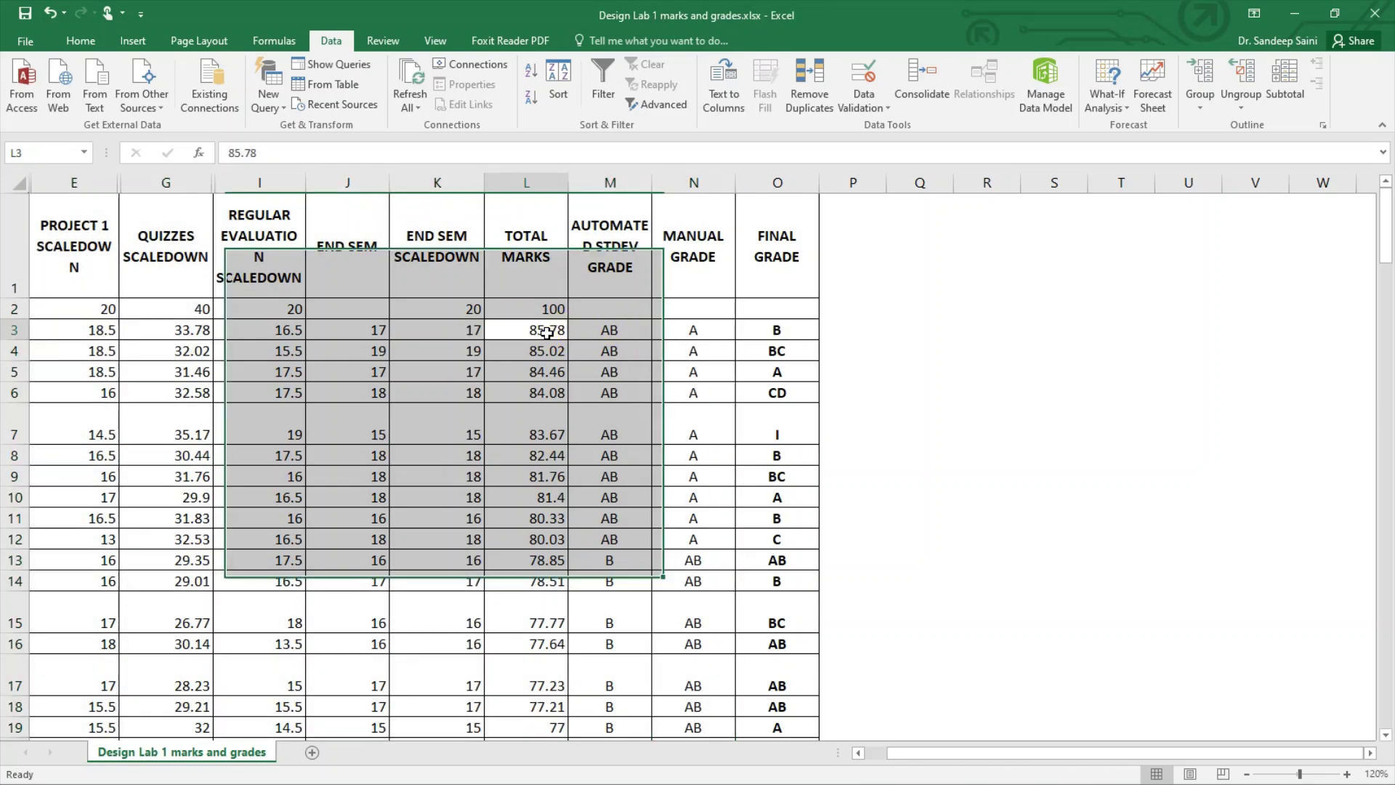
{"action": "left_click", "coordinate": [602, 183]}
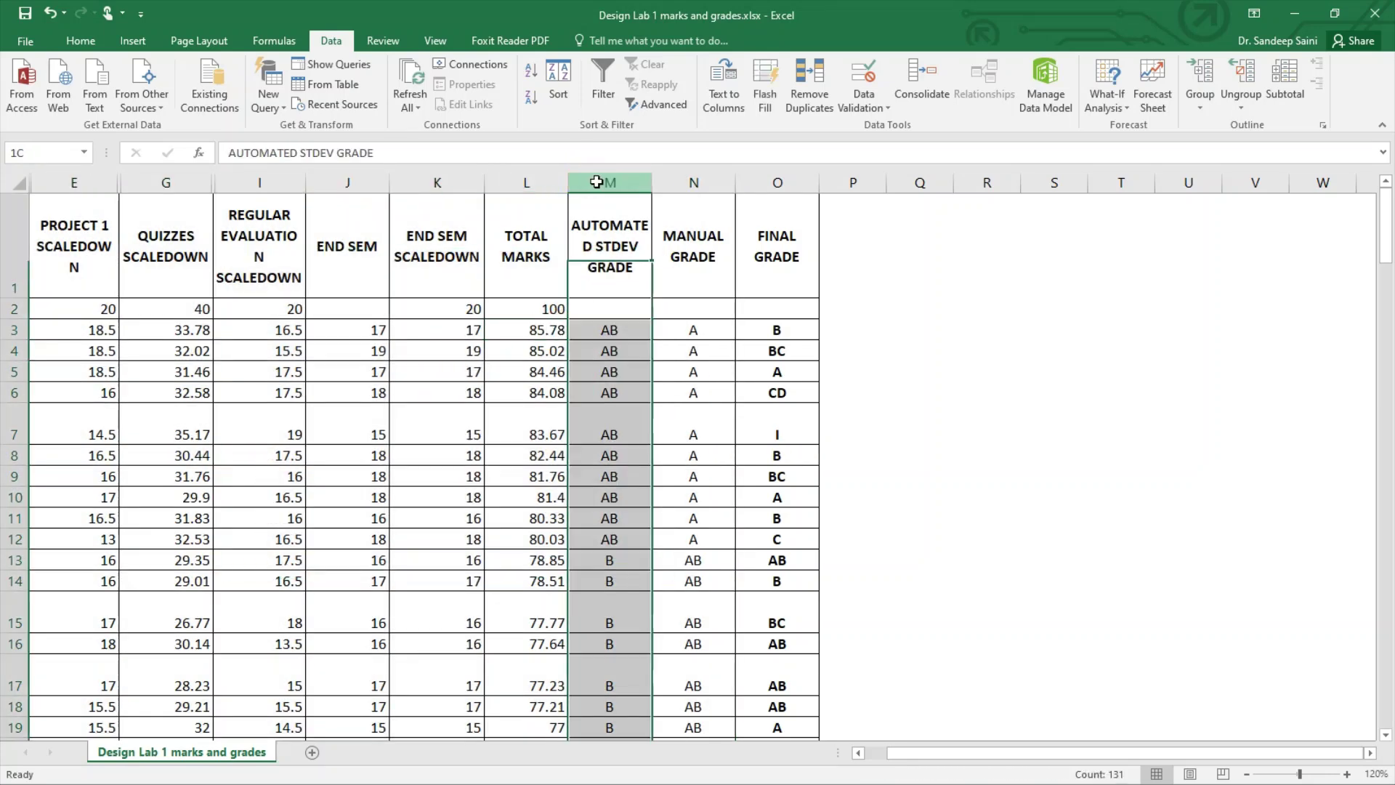
{"action": "right_click", "coordinate": [603, 186]}
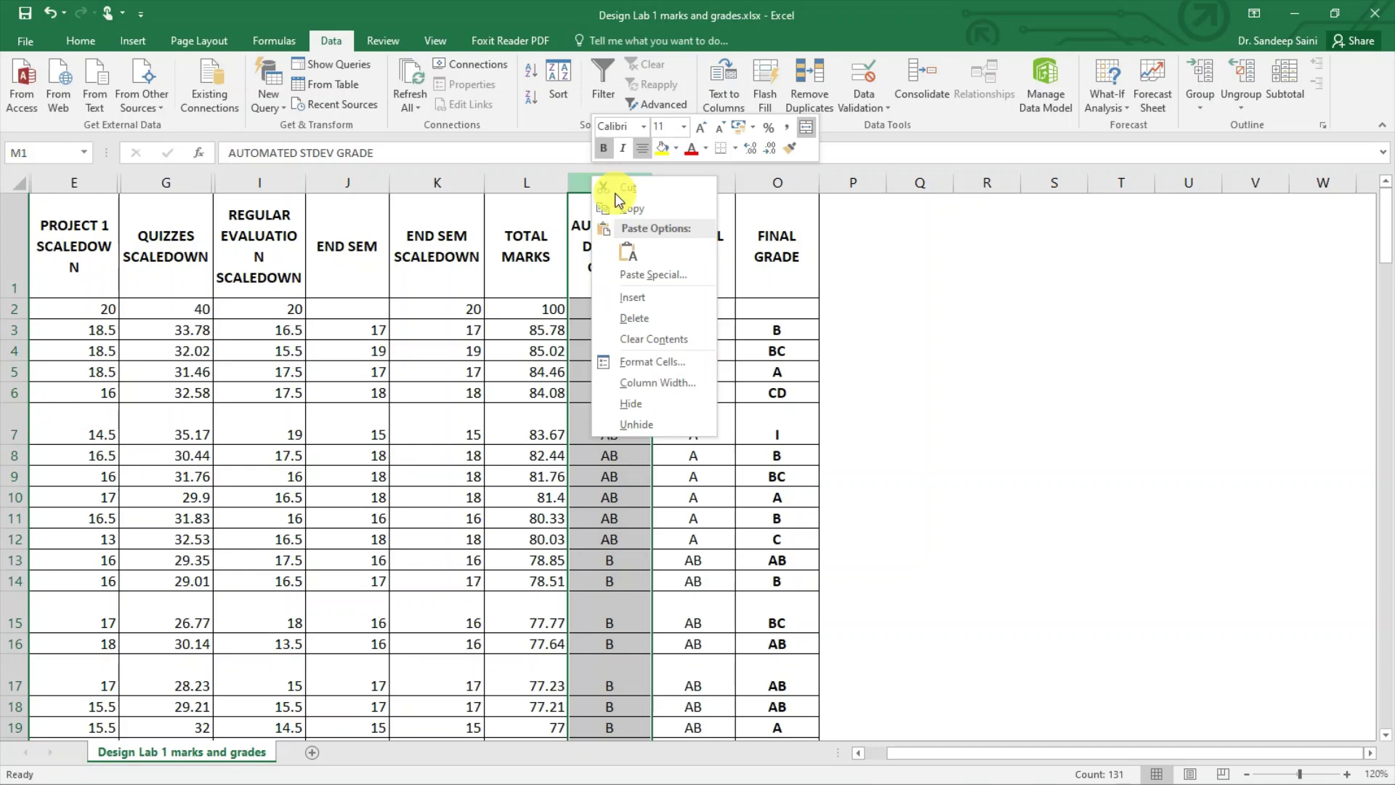
{"action": "left_click", "coordinate": [649, 295]}
- Enter =L3*100/85.78 in M3 so the top total scales to 100
{"action": "left_click", "coordinate": [610, 298]}
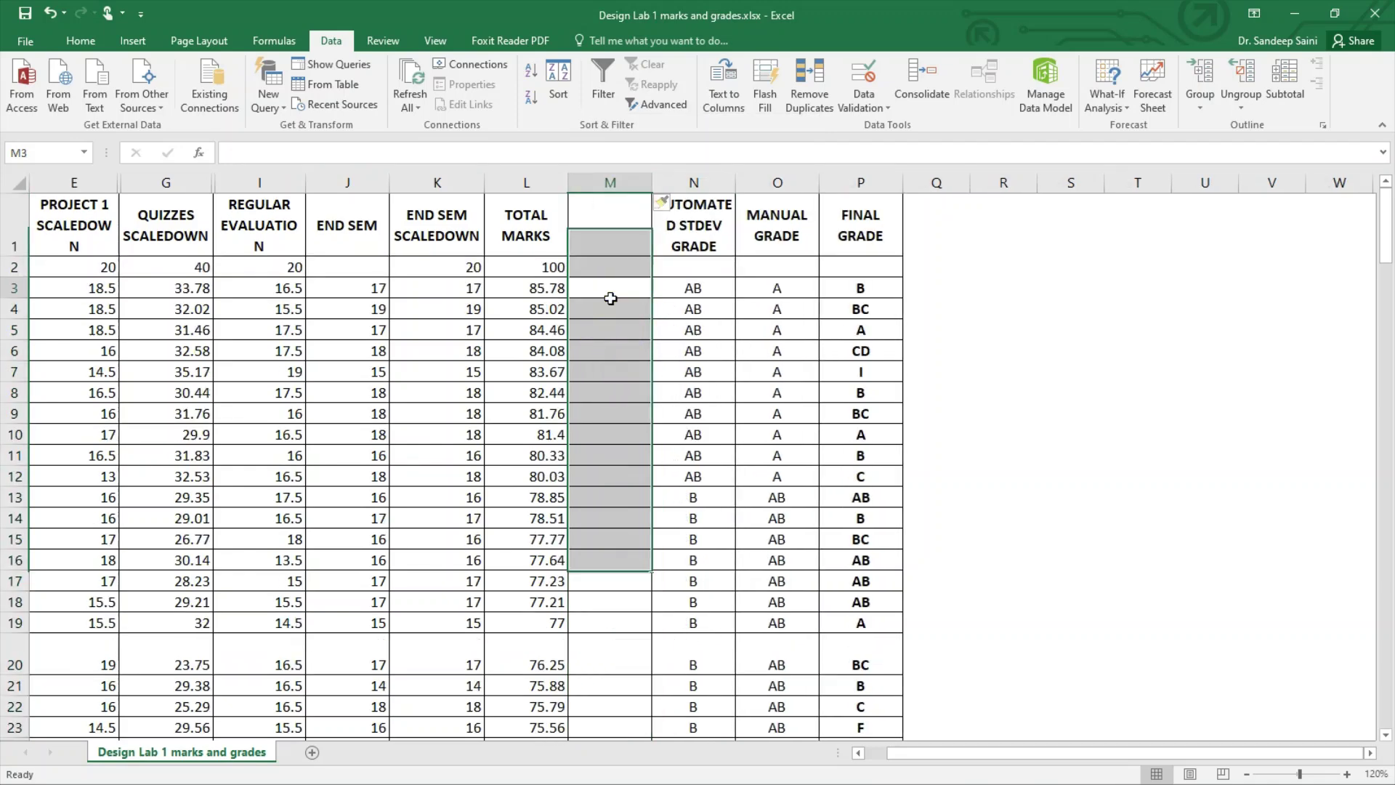
{"action": "type", "text": "="}
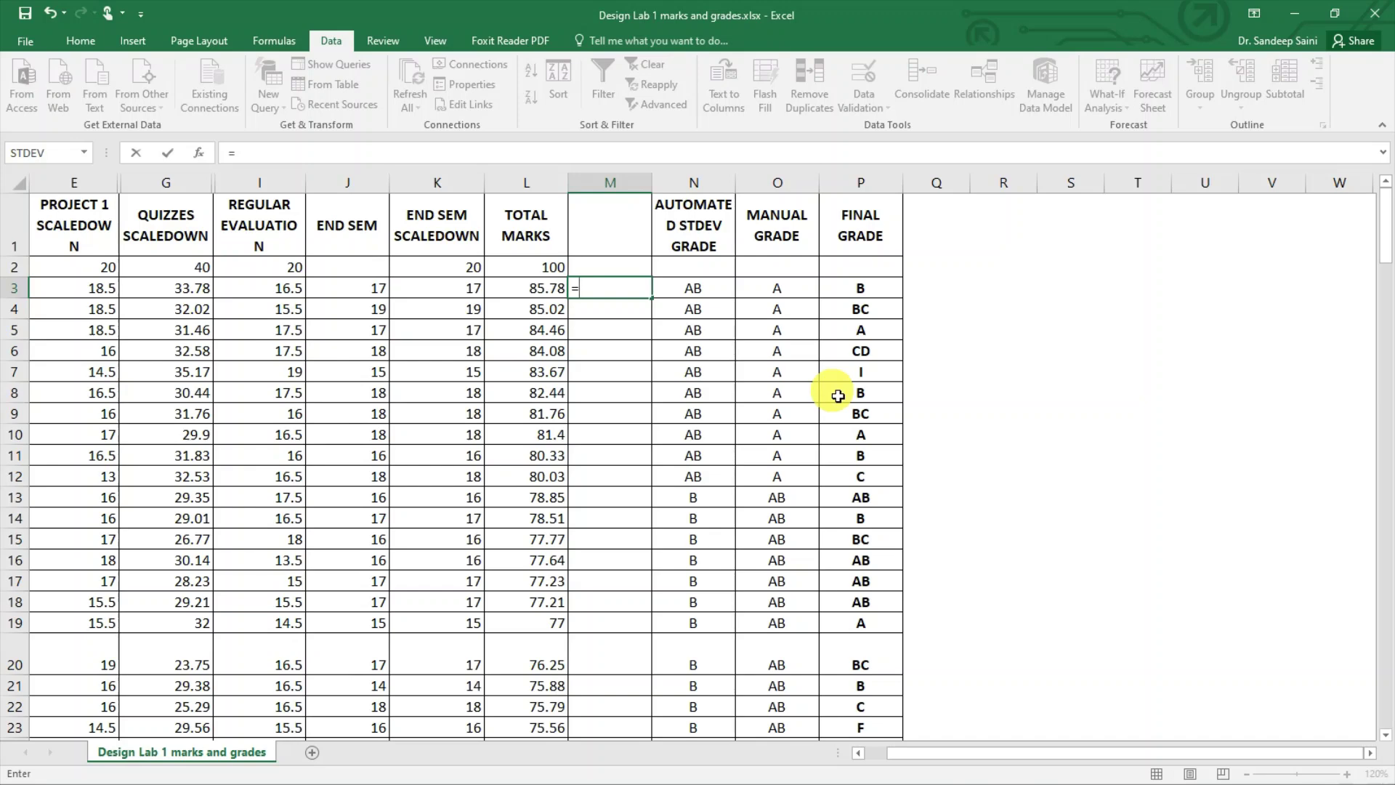
{"action": "type", "text": "L"}
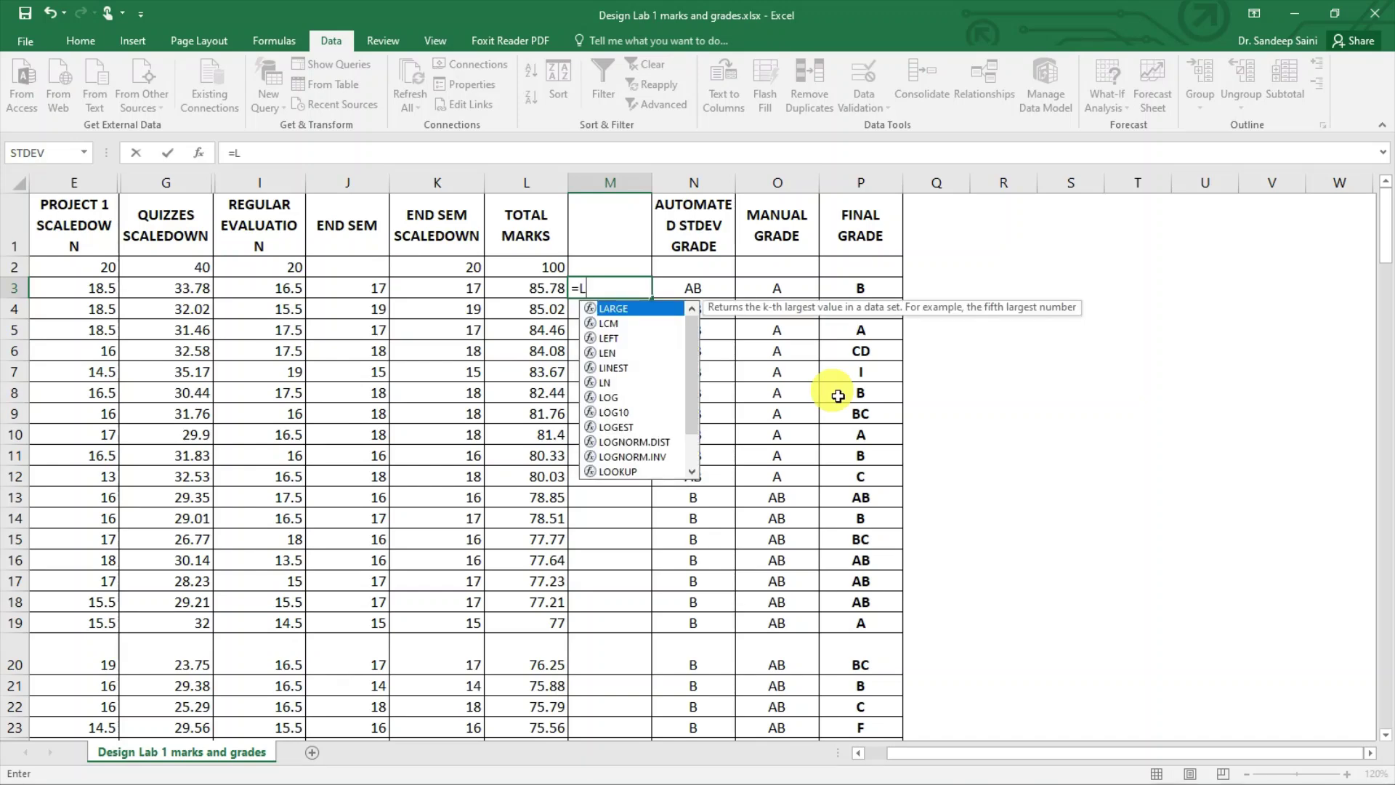
{"action": "type", "text": "3*"}
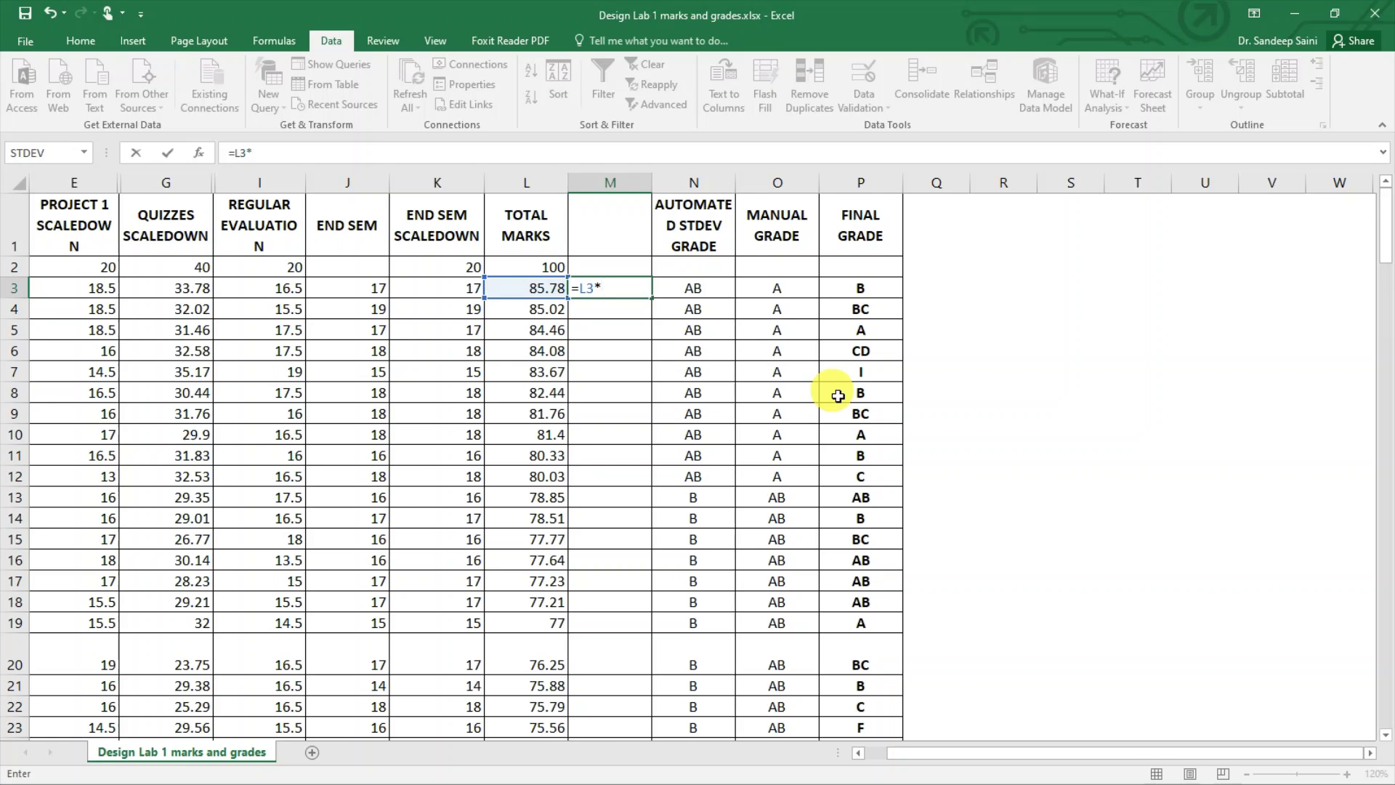
{"action": "type", "text": "100/L3"}
{"action": "key", "text": "Return"}
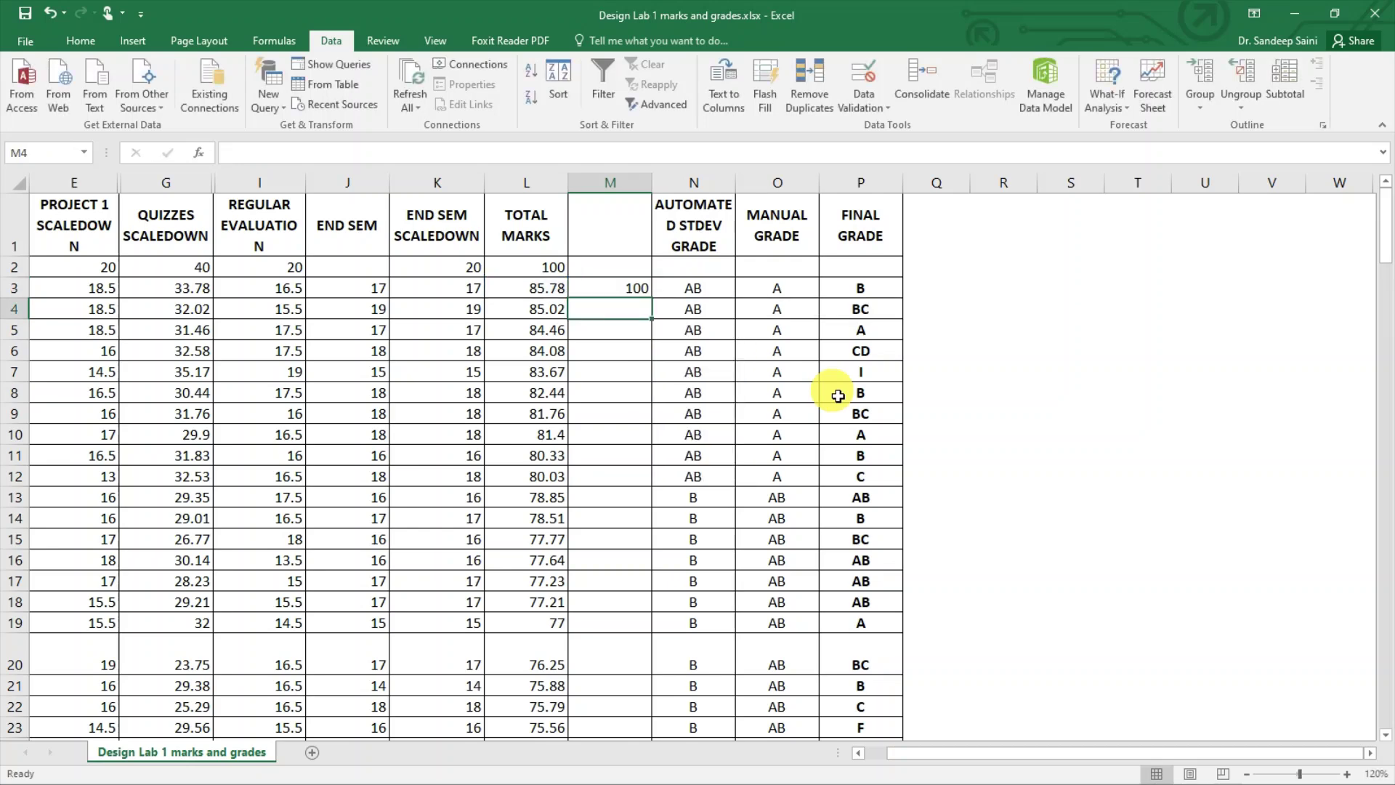
{"action": "key", "text": "Up"}
{"action": "key", "text": "ctrl+c"}
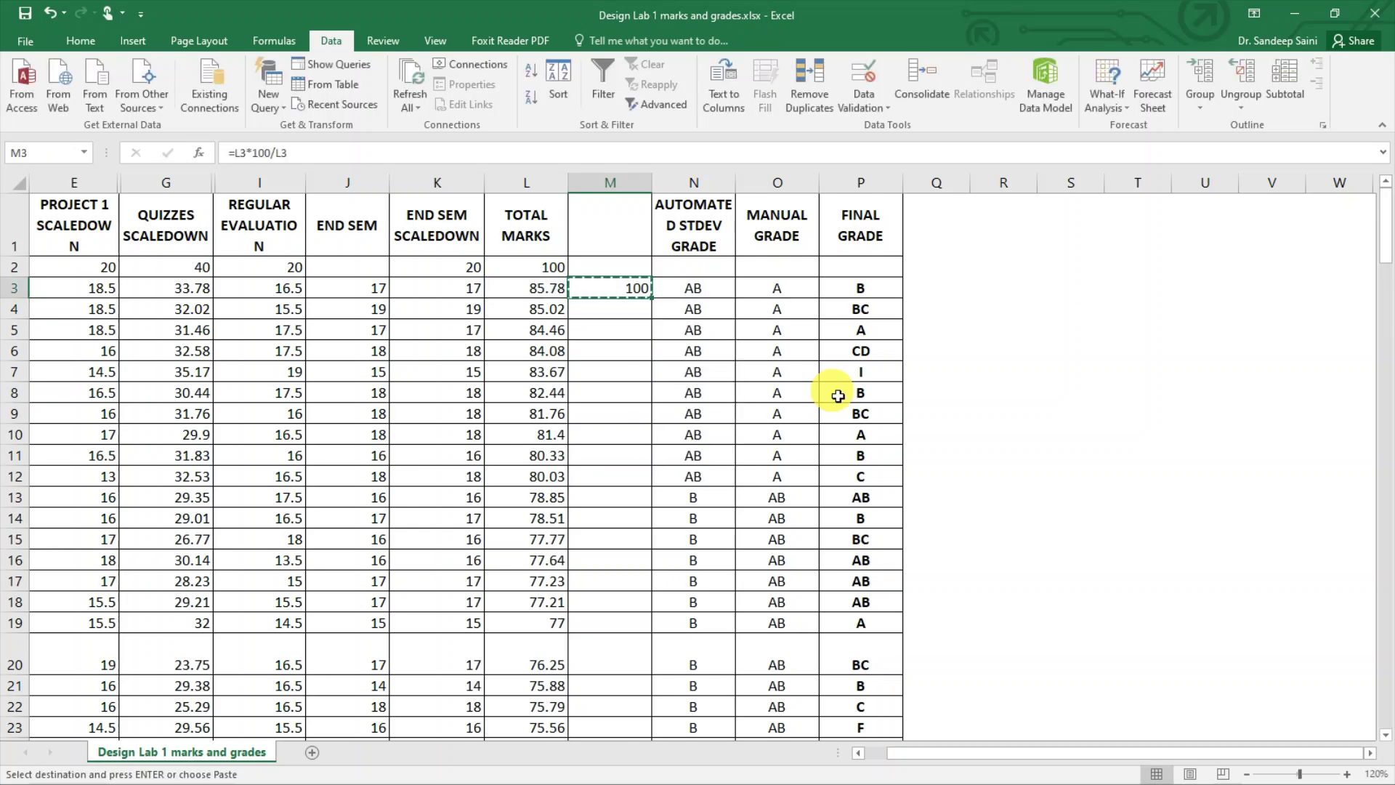
{"action": "key", "text": "Up"}
{"action": "key", "text": "Down"}
{"action": "left_click", "coordinate": [602, 153]}
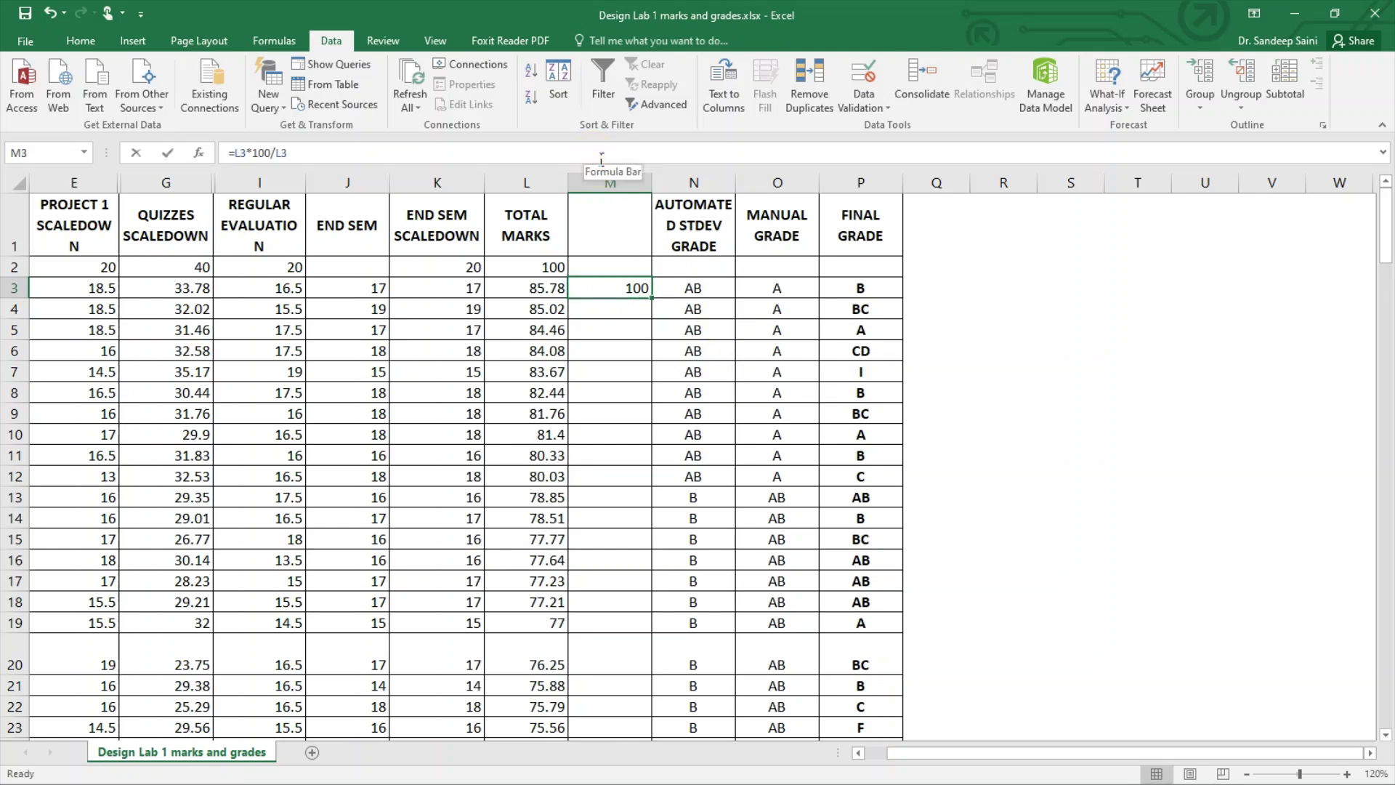
{"action": "key", "text": "BackSpace"}
{"action": "key", "text": "BackSpace"}
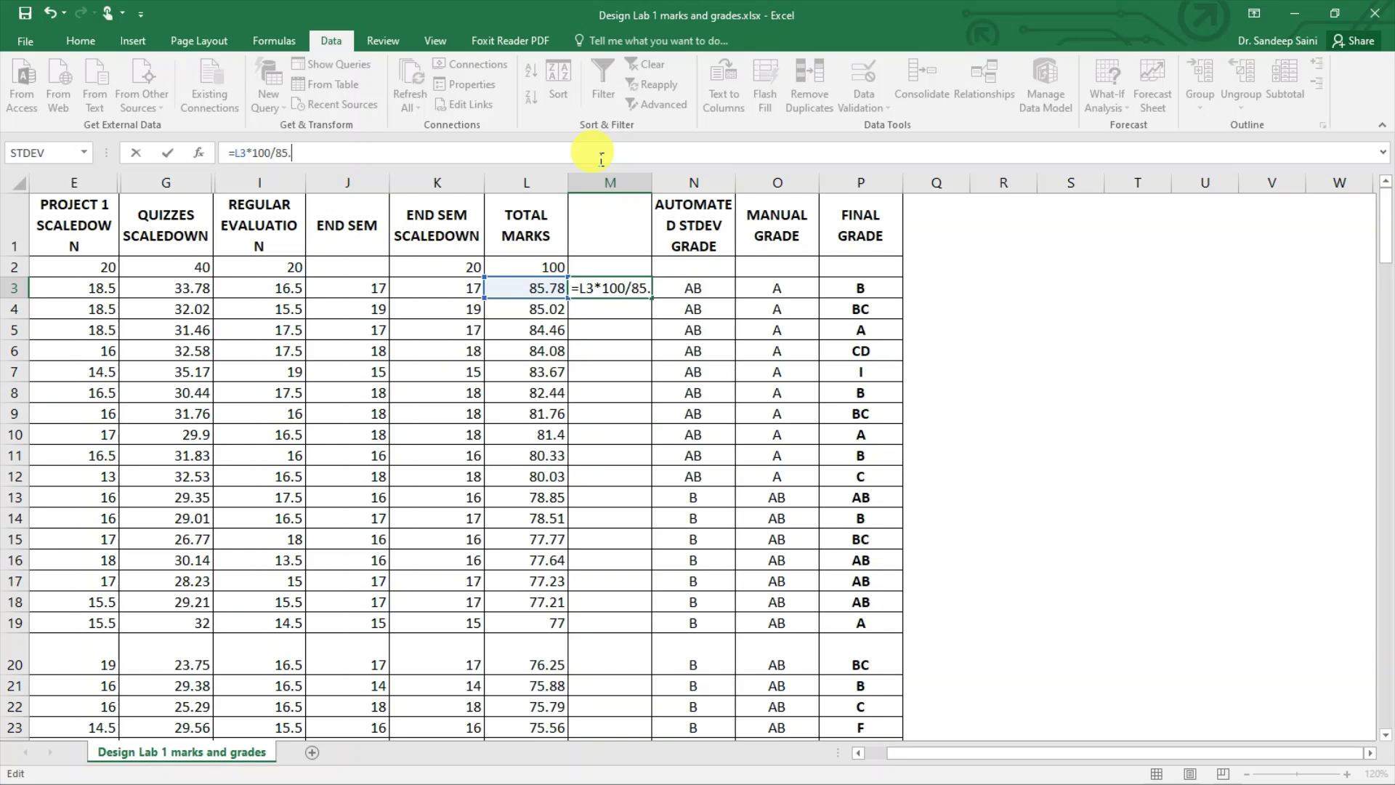
{"action": "type", "text": "85.78"}
{"action": "key", "text": "ctrl+Return"}
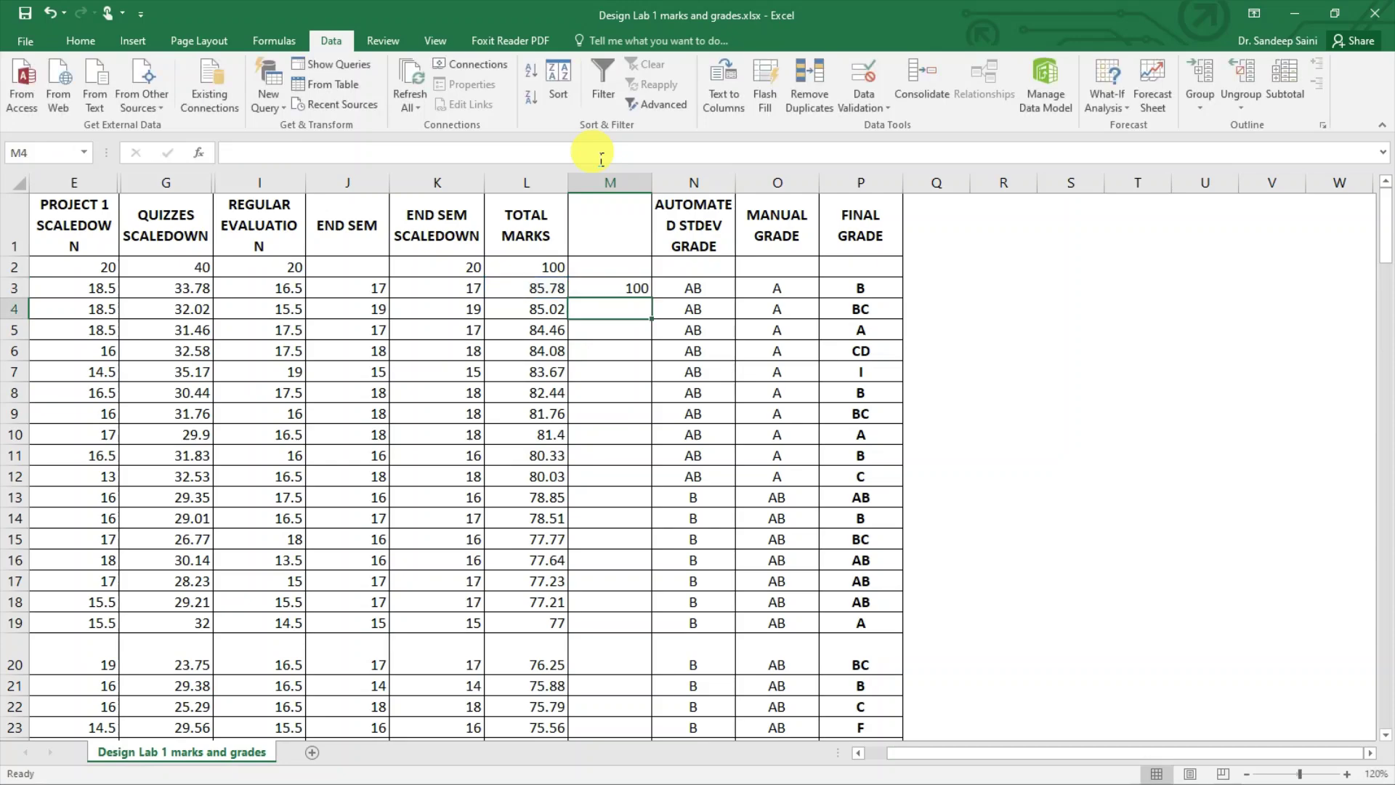
- Copy the M3 scaling formula down column M to row 132
{"action": "key", "text": "ctrl+c"}
{"action": "key", "text": "shift+Down"}
{"action": "key", "text": "shift+Down"}
{"action": "key", "text": "shift+Down"}
{"action": "key", "text": "shift+Down"}
{"action": "key", "text": "shift+Down"}
{"action": "key", "text": "shift+Down"}
{"action": "key", "text": "shift+Down"}
{"action": "key", "text": "shift+Down"}
{"action": "key", "text": "shift+Down"}
{"action": "key", "text": "shift+Down"}
{"action": "key", "text": "shift+Down"}
{"action": "key", "text": "shift+Down"}
{"action": "key", "text": "shift+Down"}
{"action": "key", "text": "shift+Down"}
{"action": "key", "text": "shift+Down"}
{"action": "key", "text": "shift+Down"}
{"action": "key", "text": "shift+Down"}
{"action": "key", "text": "shift+Down"}
{"action": "key", "text": "shift+Down"}
{"action": "key", "text": "shift+Down"}
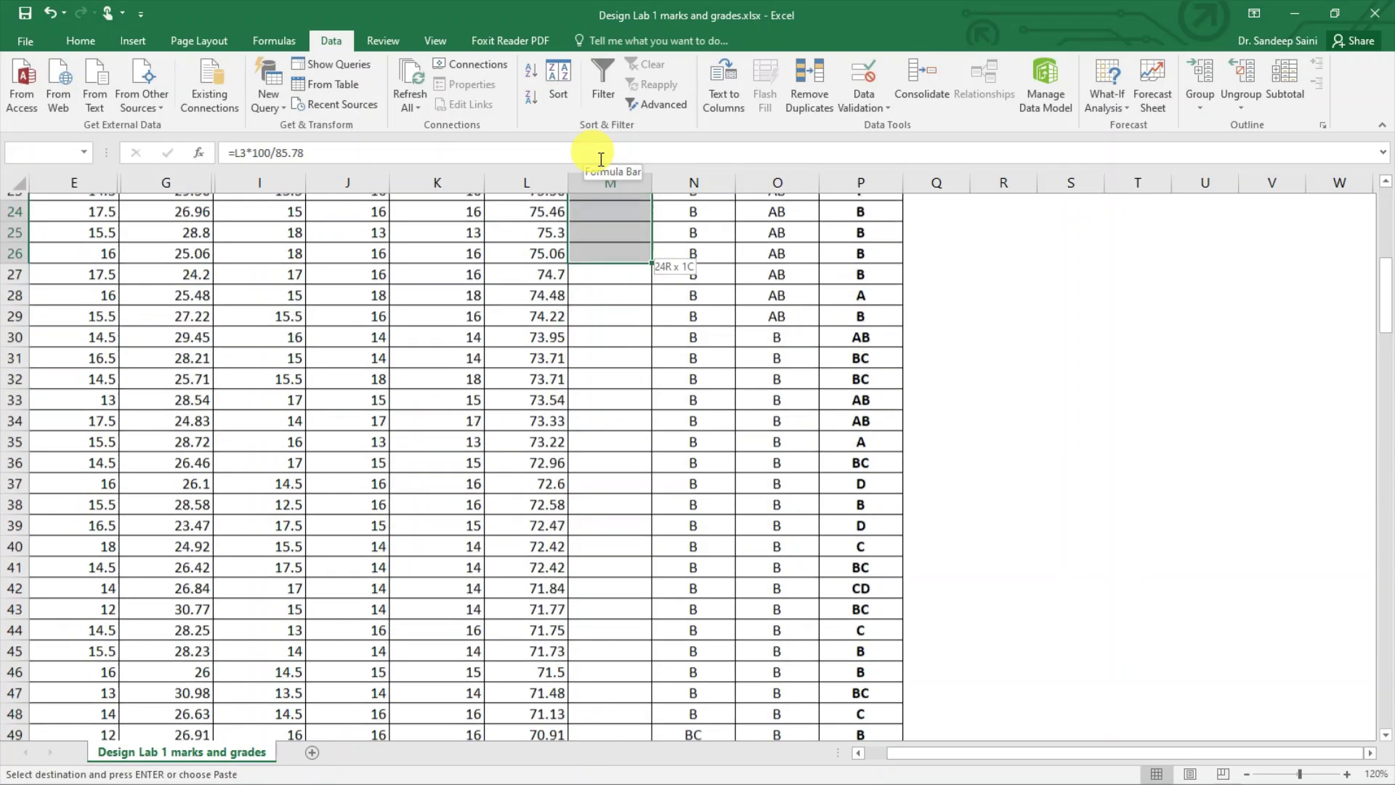
{"action": "key", "text": "shift+Down"}
{"action": "key", "text": "shift+Down"}
{"action": "key", "text": "shift+Down"}
{"action": "key", "text": "shift+Down"}
{"action": "key", "text": "shift+Down"}
{"action": "key", "text": "shift+Down"}
{"action": "key", "text": "shift+Down"}
{"action": "key", "text": "shift+Down"}
{"action": "key", "text": "shift+Down"}
{"action": "key", "text": "shift+Down"}
{"action": "key", "text": "shift+Down"}
{"action": "key", "text": "shift+Down"}
{"action": "key", "text": "shift+Down"}
{"action": "key", "text": "shift+Down"}
{"action": "key", "text": "shift+Down"}
{"action": "key", "text": "shift+Down"}
{"action": "key", "text": "shift+Down"}
{"action": "key", "text": "shift+Down"}
{"action": "key", "text": "shift+Down"}
{"action": "key", "text": "shift+Down"}
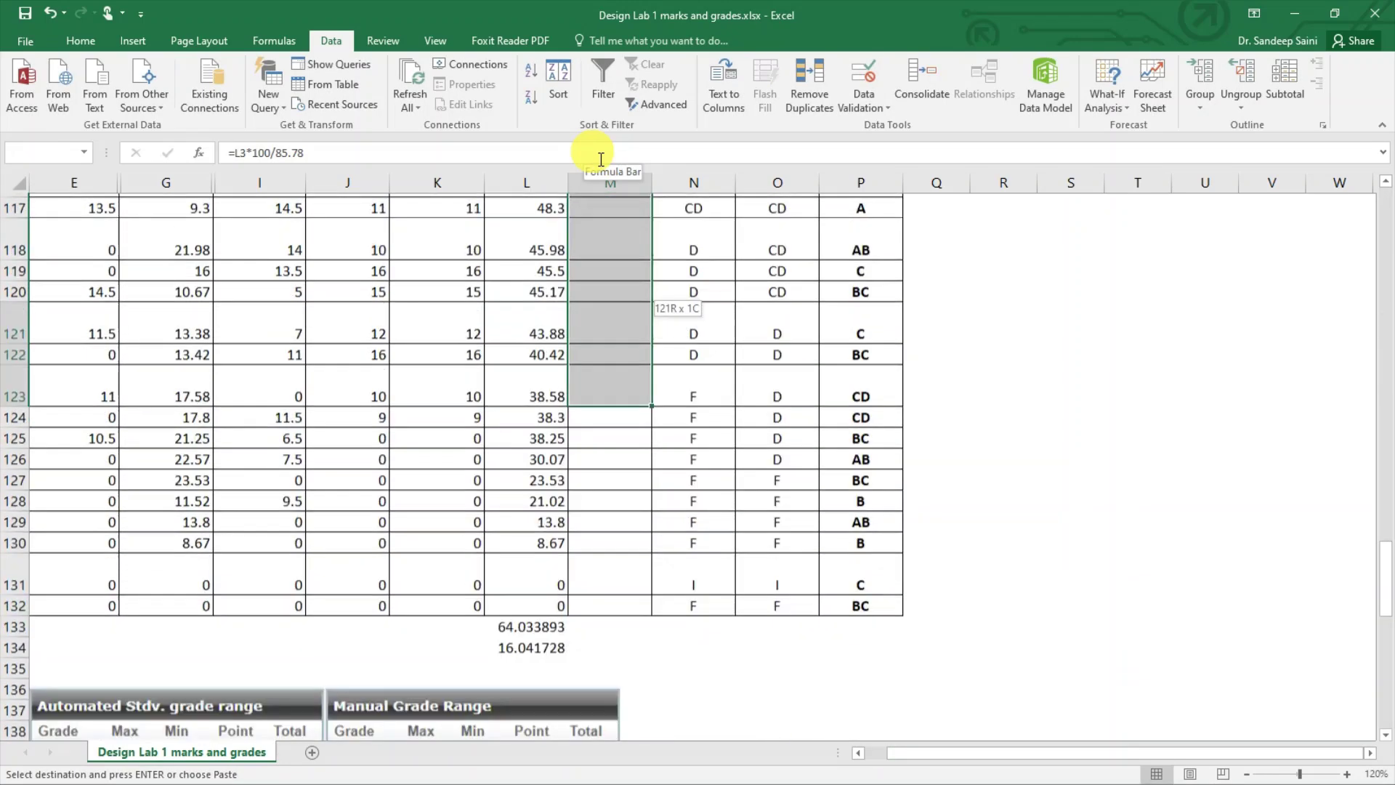
{"action": "key", "text": "shift+Down"}
{"action": "key", "text": "shift+Down"}
{"action": "key", "text": "shift+Down"}
{"action": "key", "text": "shift+Down"}
{"action": "key", "text": "shift+Down"}
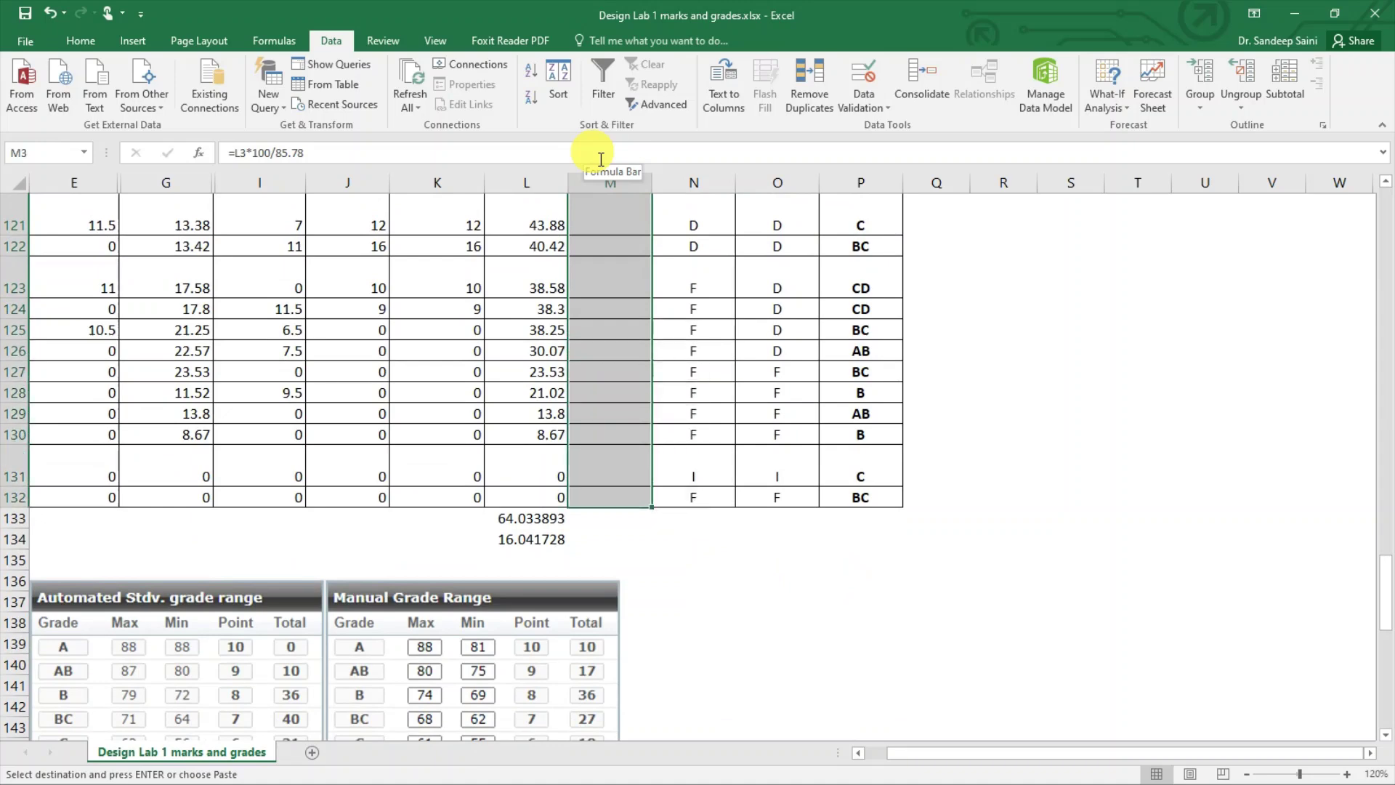
{"action": "key", "text": "ctrl+v"}
{"action": "key", "text": "Escape"}
- Check the scaled marks down column M, then select from M3 downward
{"action": "key", "text": "Down"}
{"action": "key", "text": "Down"}
{"action": "key", "text": "Down"}
{"action": "key", "text": "Down"}
{"action": "key", "text": "Down"}
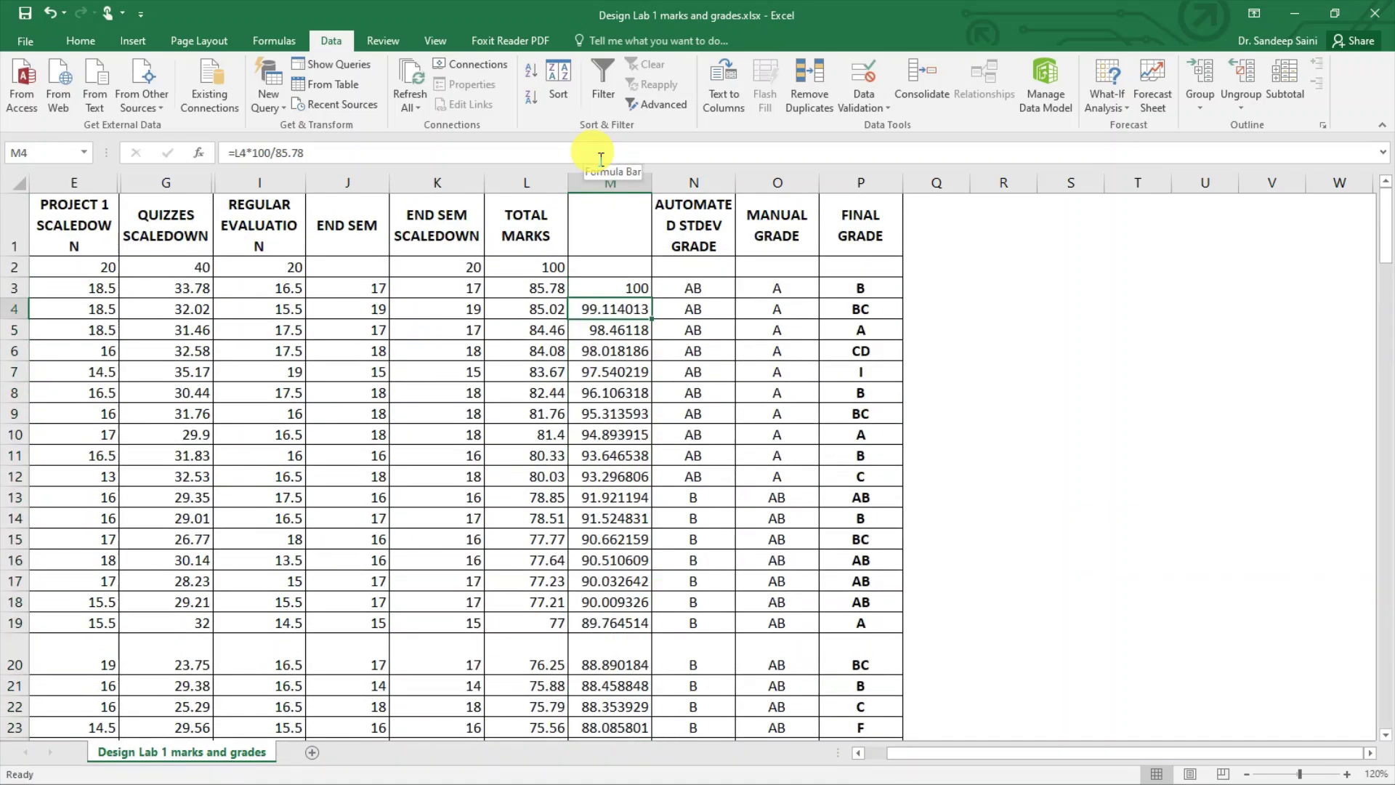
{"action": "key", "text": "Down"}
{"action": "key", "text": "Down"}
{"action": "key", "text": "Down"}
{"action": "key", "text": "Down"}
{"action": "key", "text": "Down"}
{"action": "key", "text": "Down"}
{"action": "key", "text": "Down"}
{"action": "key", "text": "Down"}
{"action": "key", "text": "Down"}
{"action": "key", "text": "Down"}
{"action": "key", "text": "Down"}
{"action": "key", "text": "Down"}
{"action": "key", "text": "Down"}
{"action": "key", "text": "Down"}
{"action": "key", "text": "Down"}
{"action": "key", "text": "Down"}
{"action": "key", "text": "Down"}
{"action": "key", "text": "Down"}
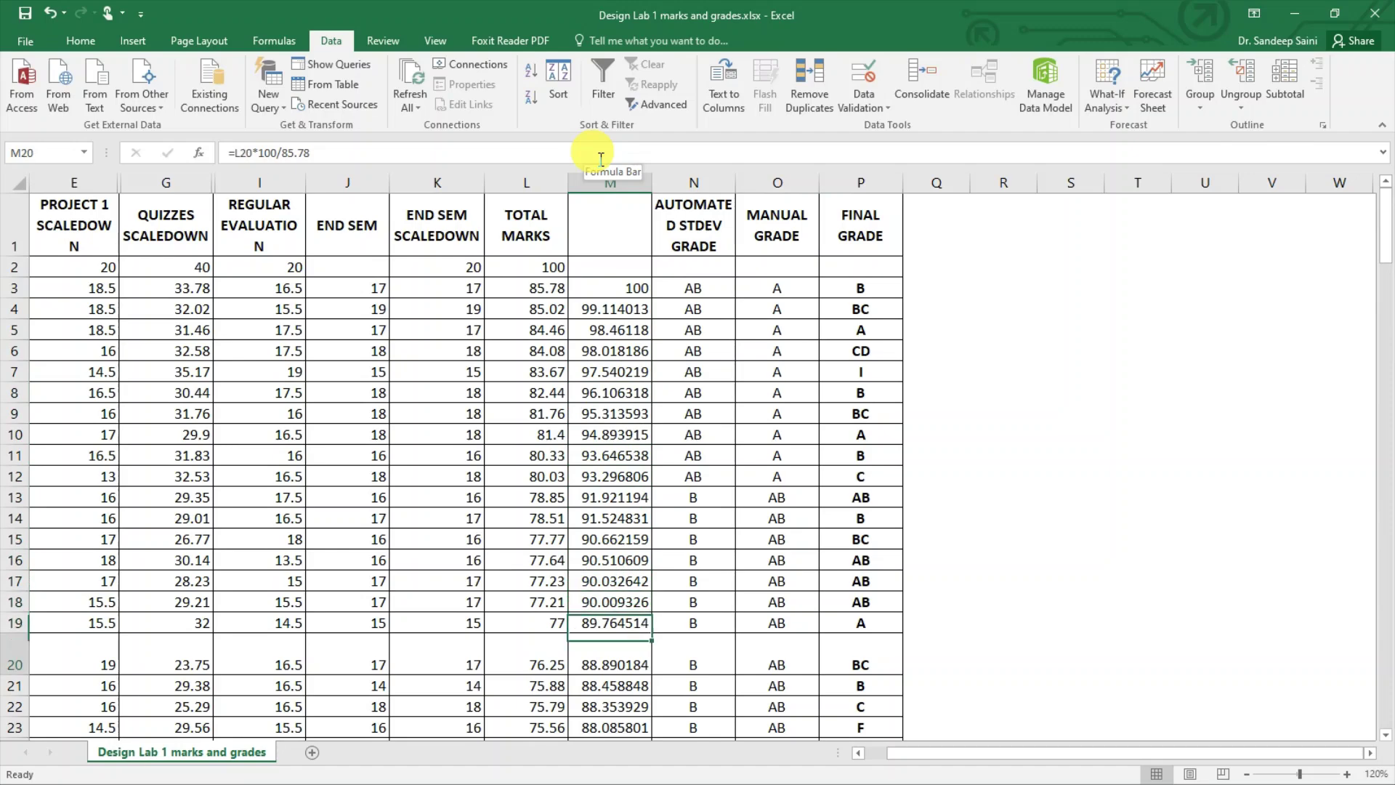
{"action": "key", "text": "Down"}
{"action": "key", "text": "Down"}
{"action": "key", "text": "Down"}
{"action": "key", "text": "Down"}
{"action": "key", "text": "Down"}
{"action": "key", "text": "Down"}
{"action": "key", "text": "Down"}
{"action": "key", "text": "Down"}
{"action": "key", "text": "Down"}
{"action": "key", "text": "Down"}
{"action": "key", "text": "Down"}
{"action": "key", "text": "Down"}
{"action": "key", "text": "Down"}
{"action": "key", "text": "Down"}
{"action": "key", "text": "Down"}
{"action": "key", "text": "Down"}
{"action": "key", "text": "Down"}
{"action": "key", "text": "Down"}
{"action": "key", "text": "Down"}
{"action": "key", "text": "Down"}
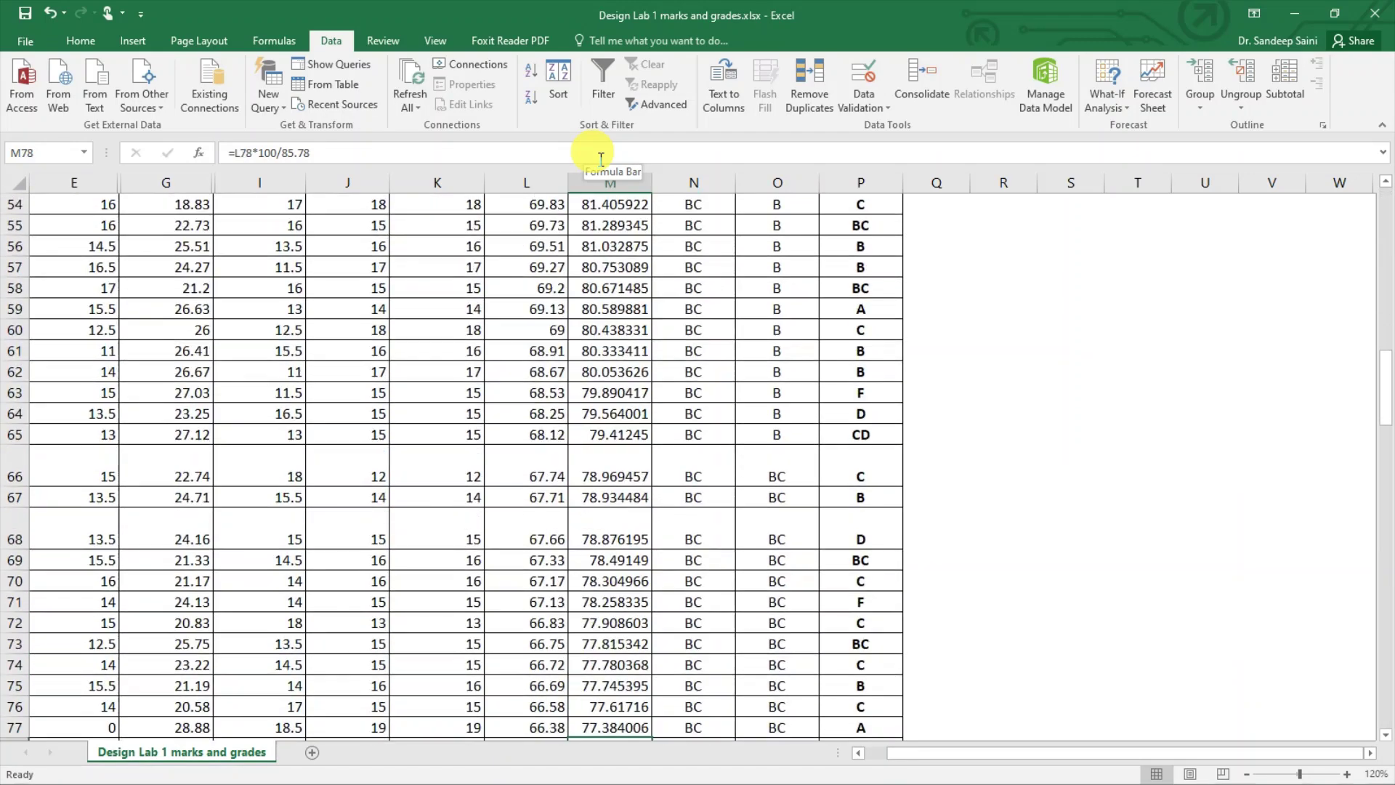
{"action": "key", "text": "ctrl+Up"}
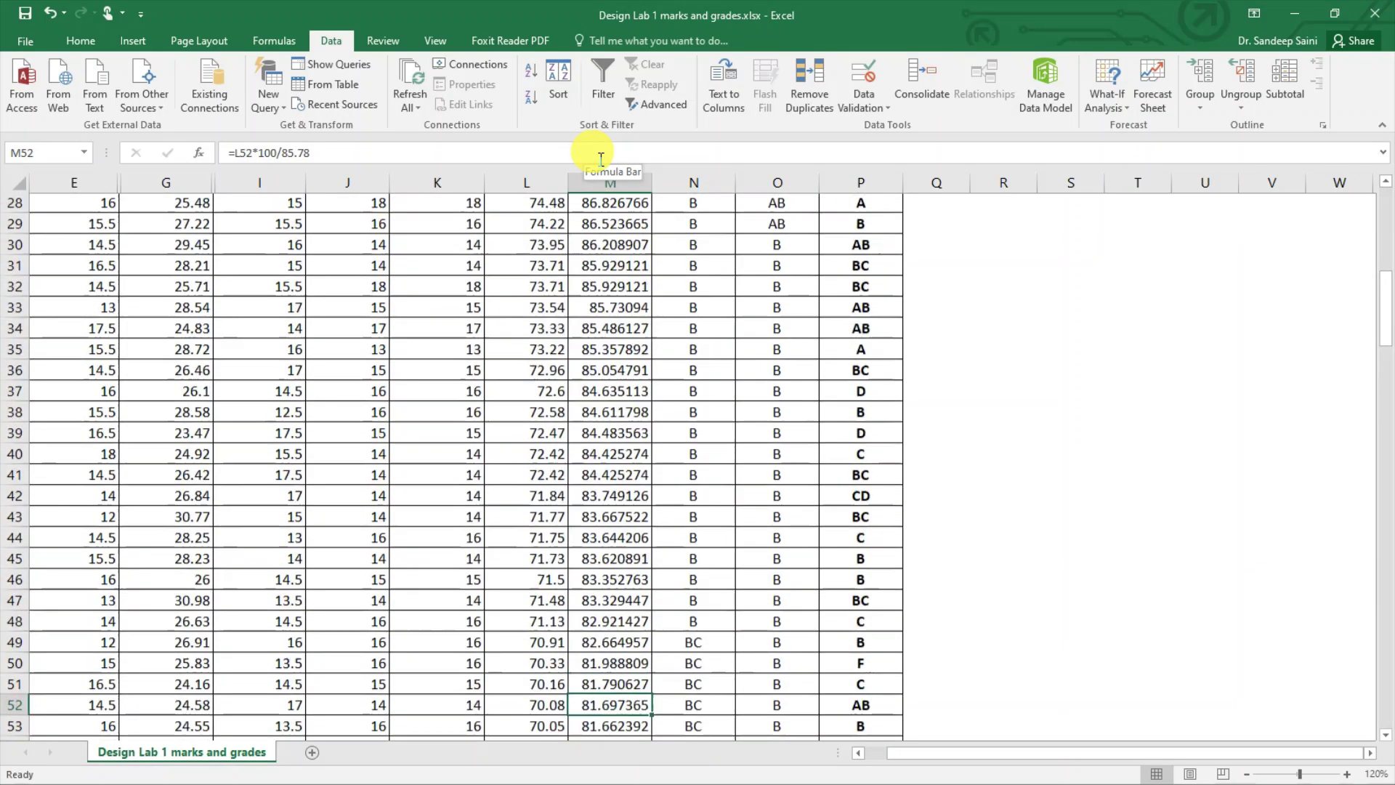
{"action": "key", "text": "Down"}
{"action": "key", "text": "Up"}
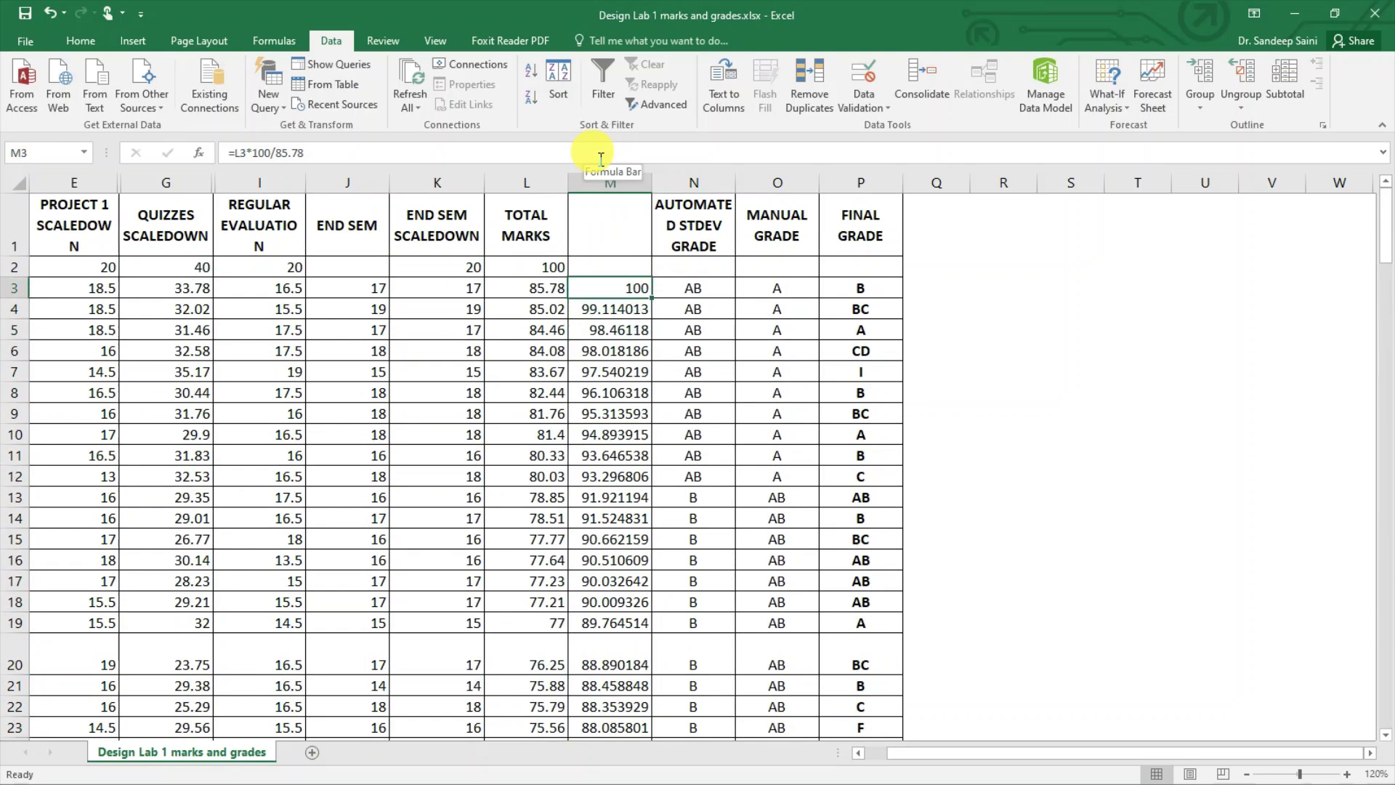
{"action": "key", "text": "shift+Down"}
{"action": "key", "text": "shift+Down"}
{"action": "key", "text": "shift+Down"}
{"action": "key", "text": "shift+Down"}
{"action": "key", "text": "shift+Down"}
{"action": "key", "text": "shift+Down"}
{"action": "key", "text": "shift+Down"}
{"action": "key", "text": "shift+Down"}
{"action": "key", "text": "shift+Down"}
{"action": "key", "text": "shift+Down"}
{"action": "key", "text": "shift+Down"}
{"action": "key", "text": "shift+Down"}
{"action": "key", "text": "shift+Down"}
{"action": "key", "text": "shift+Down"}
{"action": "key", "text": "shift+Down"}
{"action": "key", "text": "shift+Down"}
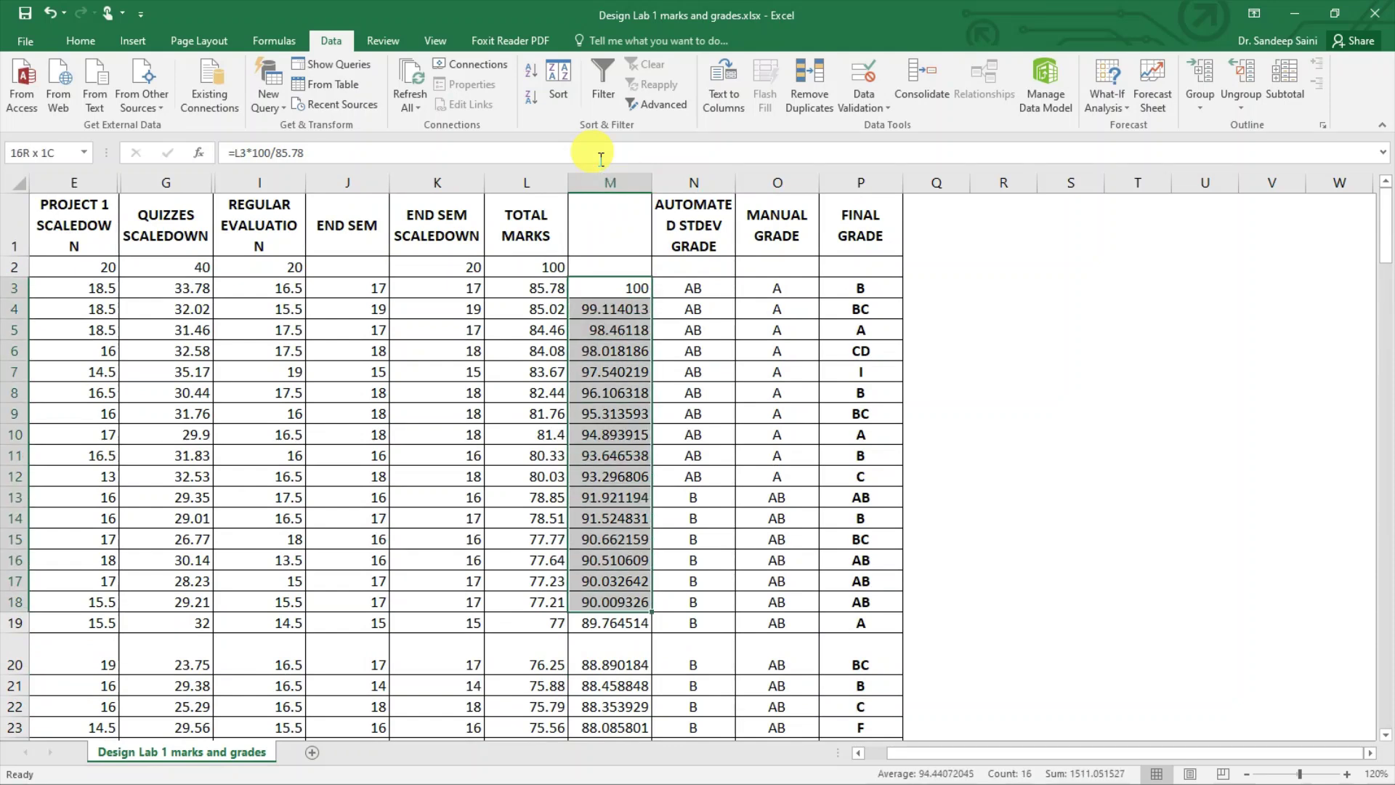
{"action": "key", "text": "shift+Up"}
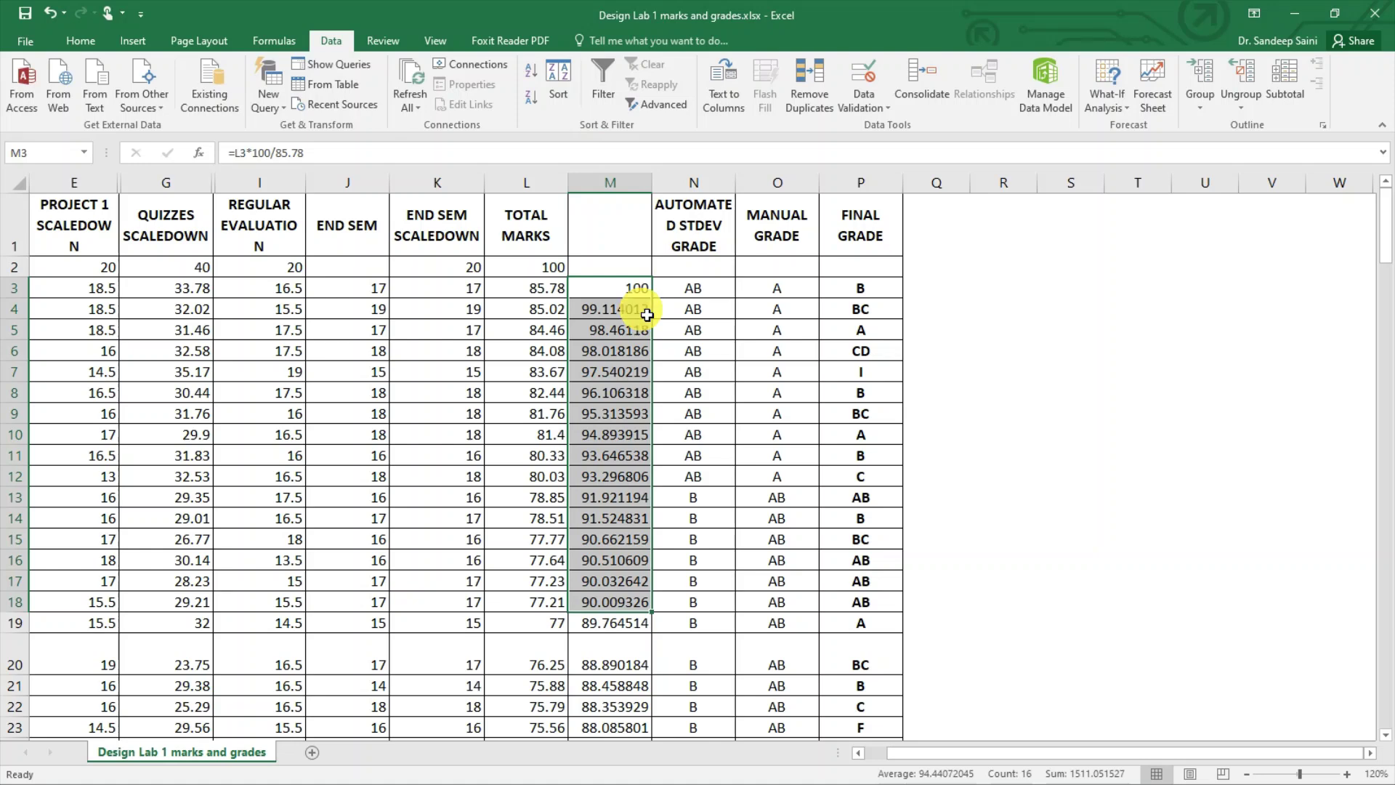
{"action": "key", "text": "Down"}
{"action": "key", "text": "Down"}
{"action": "key", "text": "Down"}
{"action": "key", "text": "Down"}
{"action": "key", "text": "Down"}
{"action": "key", "text": "Down"}
{"action": "key", "text": "Down"}
{"action": "key", "text": "Down"}
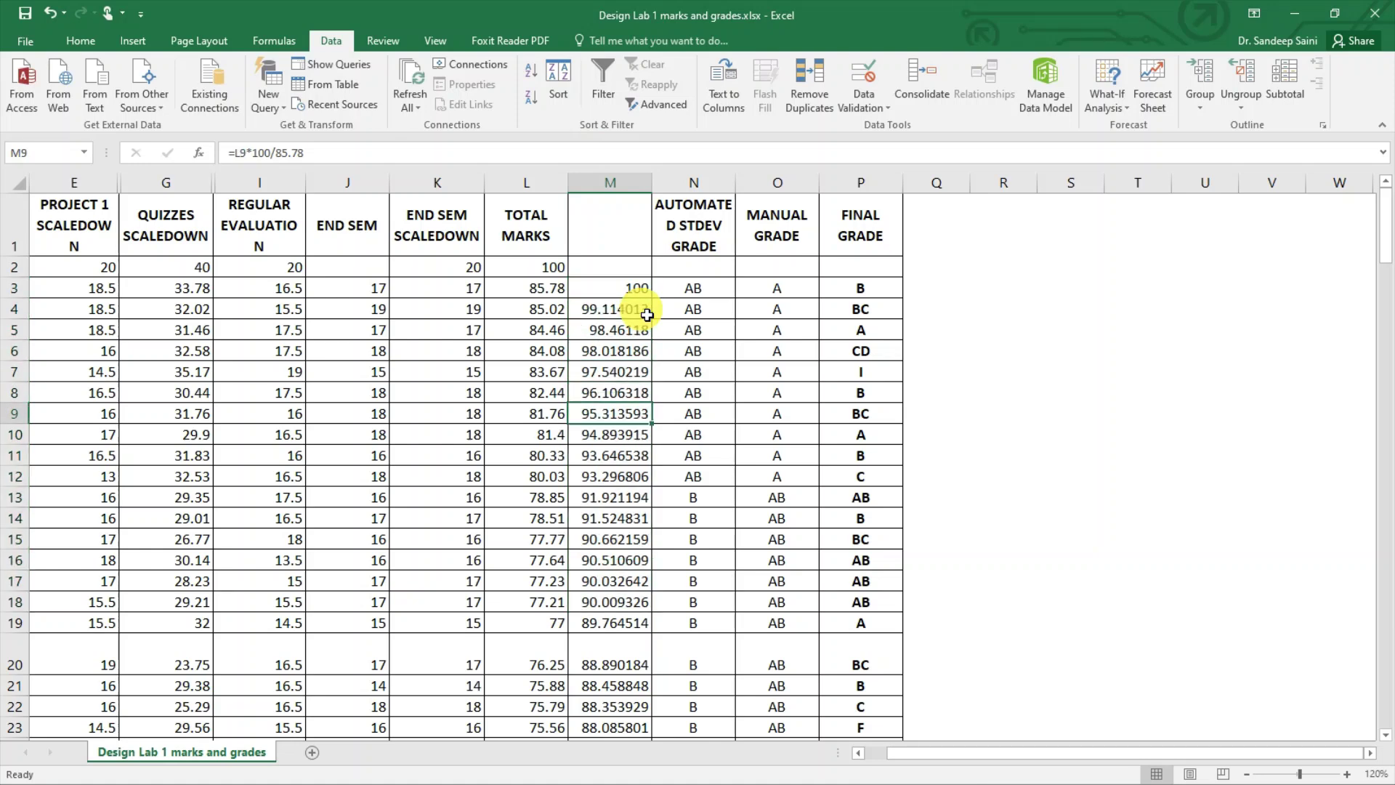